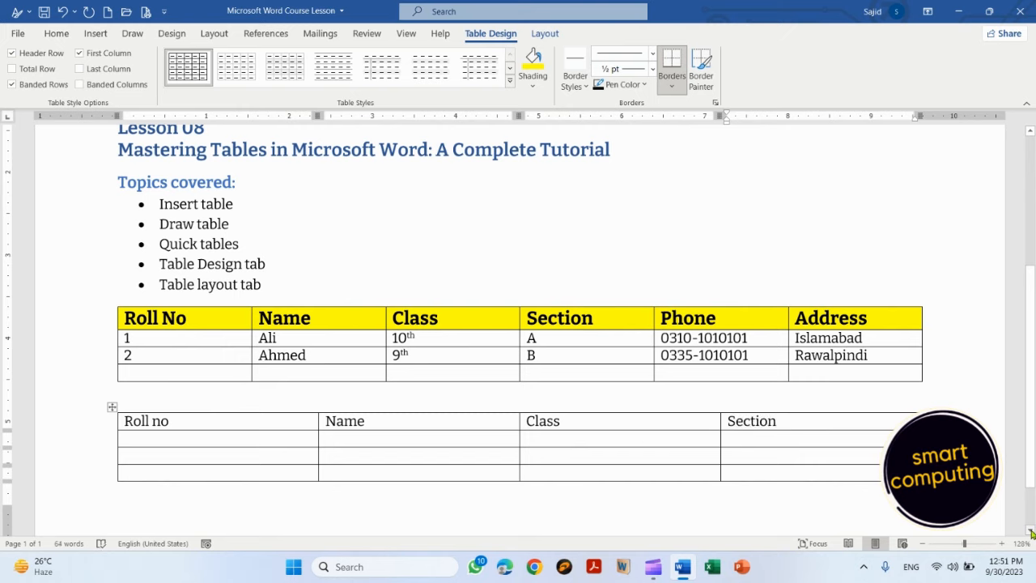
# Make the header row text of the second table bold, from Roll no through Section
pyautogui.hotkey('ctrl', 'shift', 'Left')
pyautogui.hotkey('ctrl', 'shift', 'Left')
pyautogui.hotkey('ctrl', 'shift', 'Left')
pyautogui.hotkey('ctrl', 'shift', 'Left')
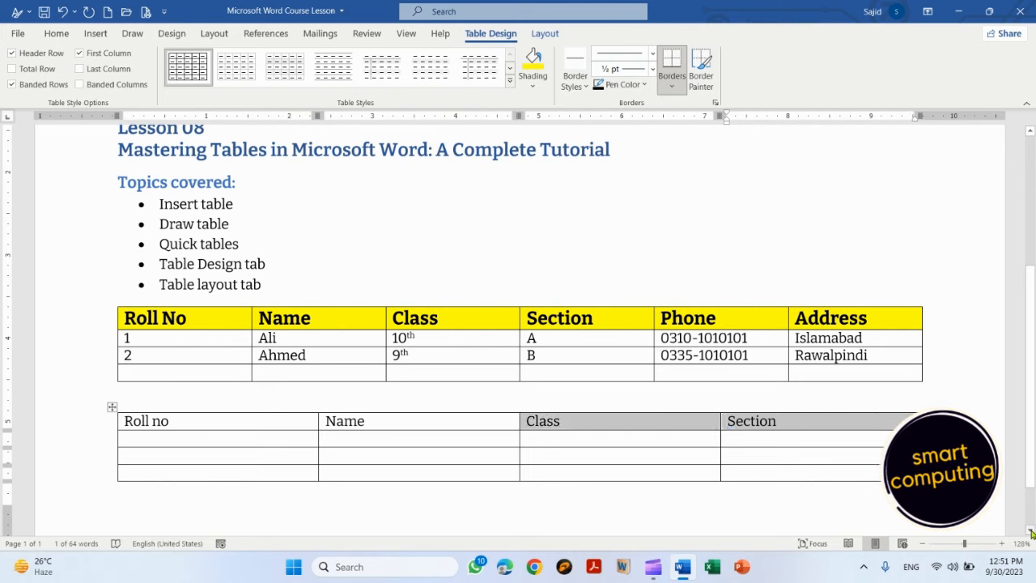
pyautogui.hotkey('ctrl', 'b')
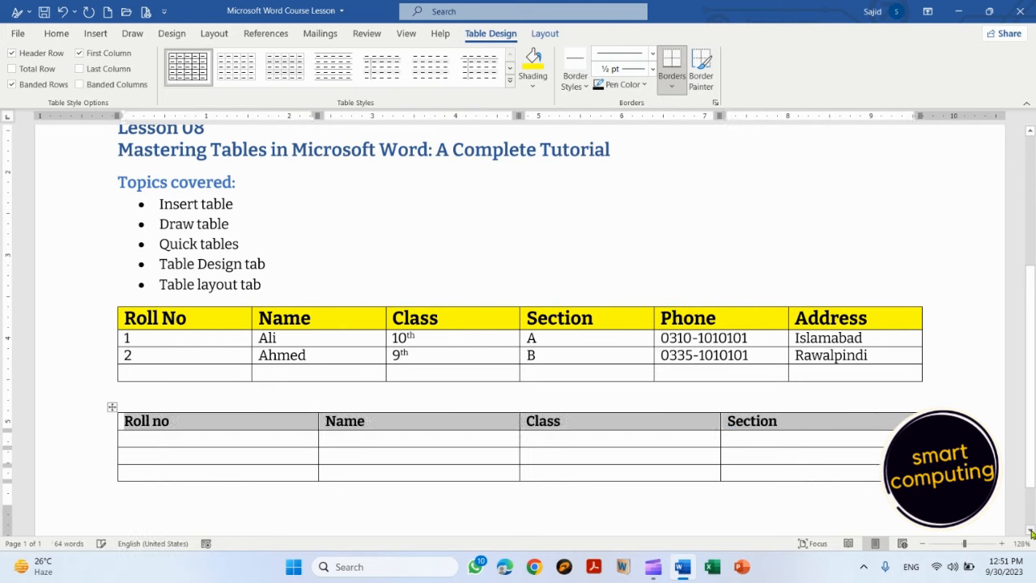
# Shade the second table's header row grey
pyautogui.click(531, 89)
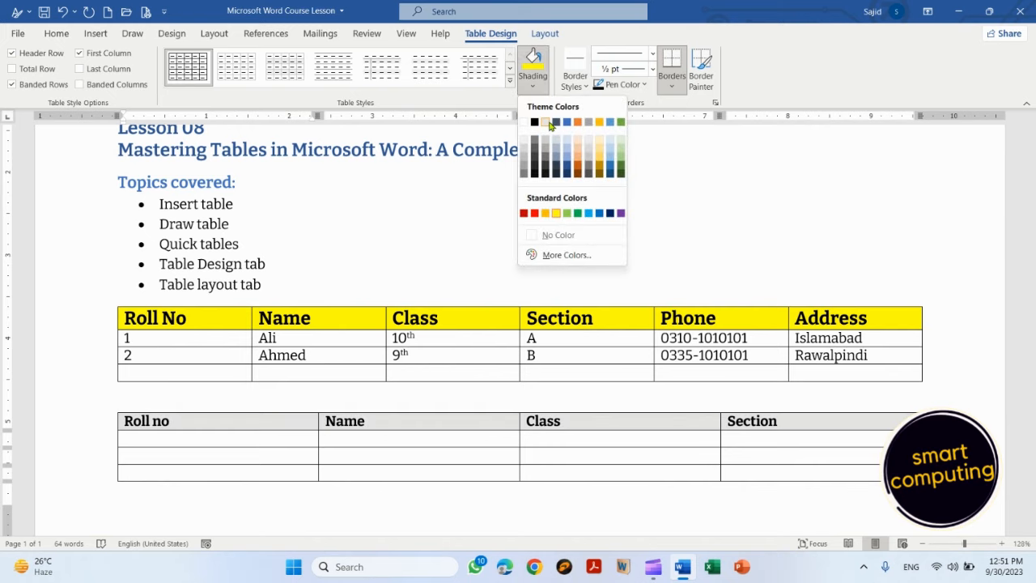
pyautogui.click(546, 146)
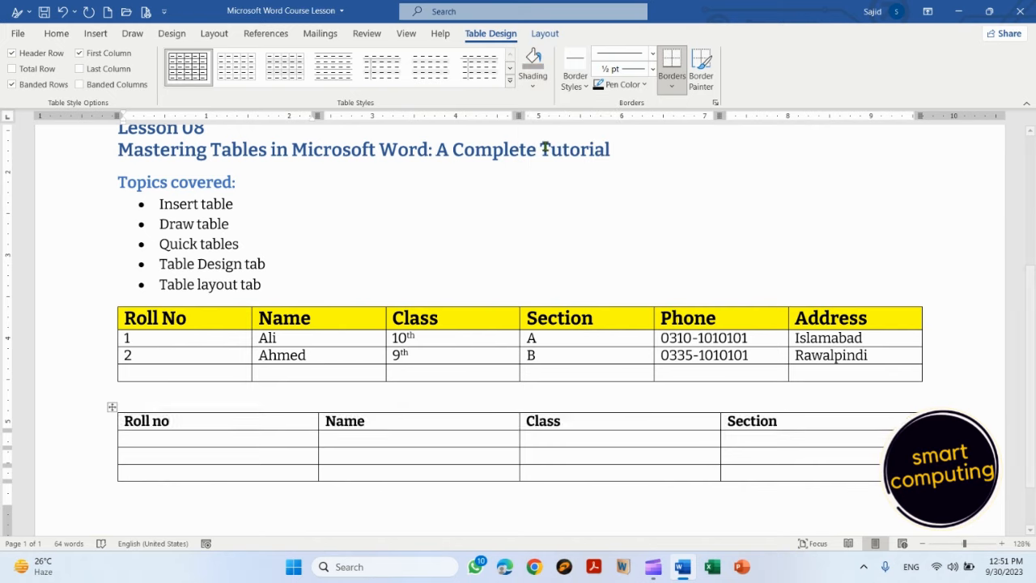
pyautogui.click(289, 438)
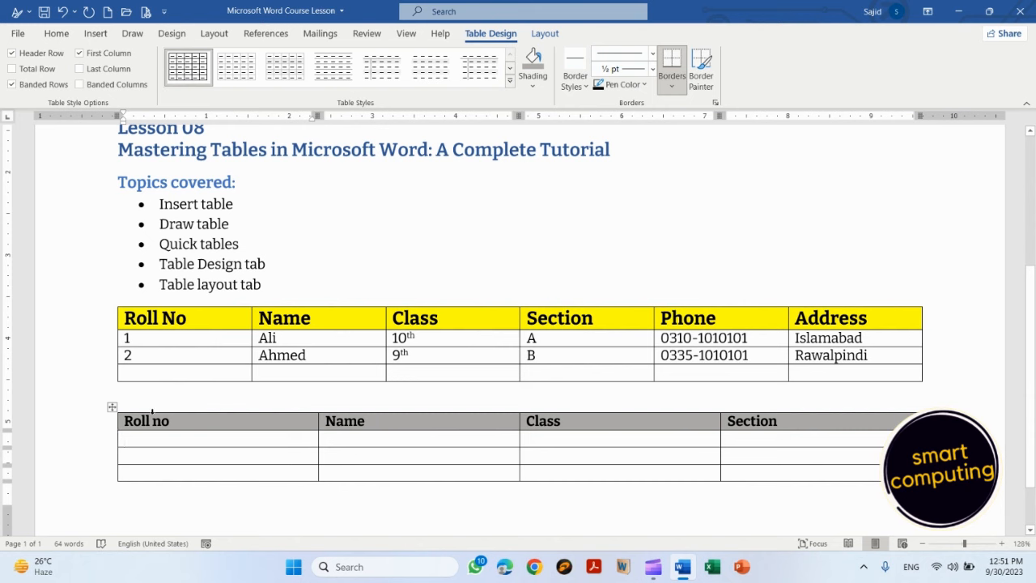
# Shade the second table's header row with Orange, Accent 2, Lighter 60%
pyautogui.moveTo(125, 438); pyautogui.dragTo(148, 518)
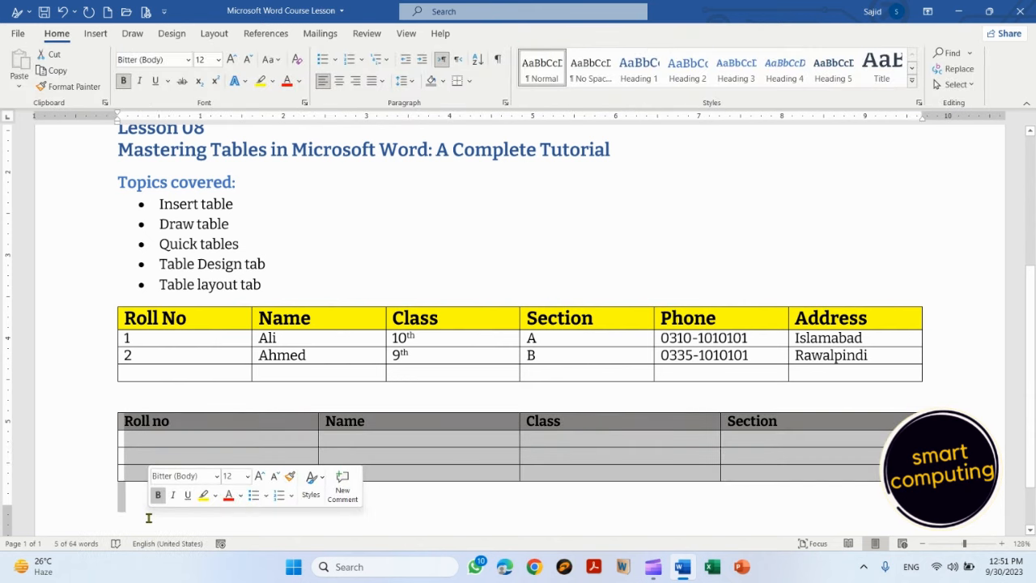
pyautogui.click(148, 518)
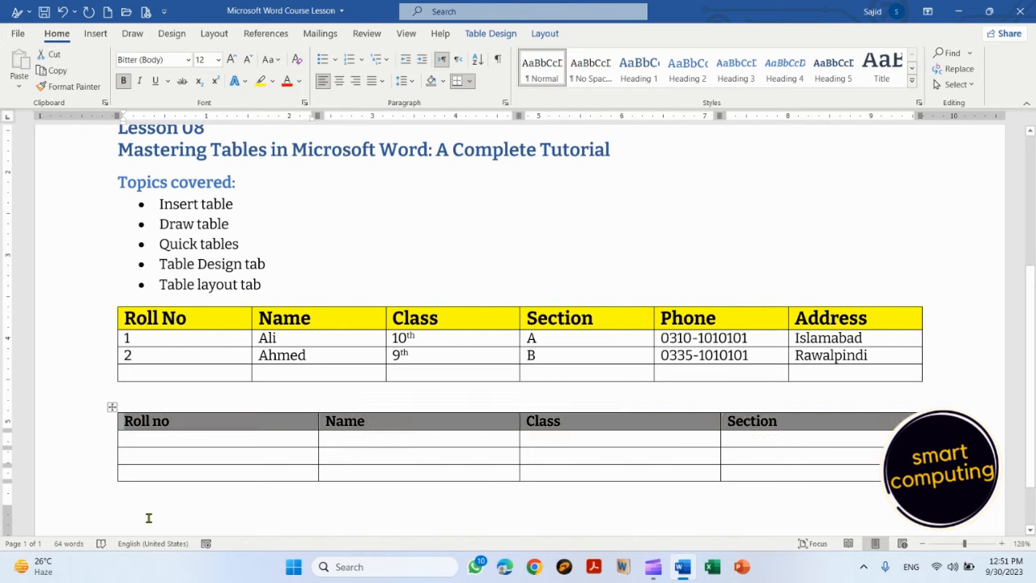
pyautogui.click(443, 84)
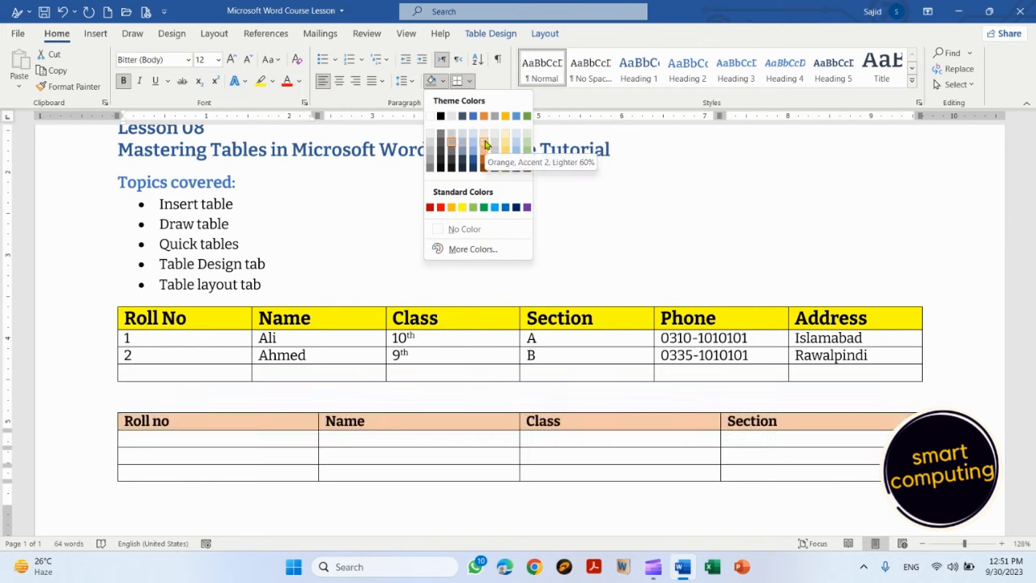
pyautogui.click(486, 144)
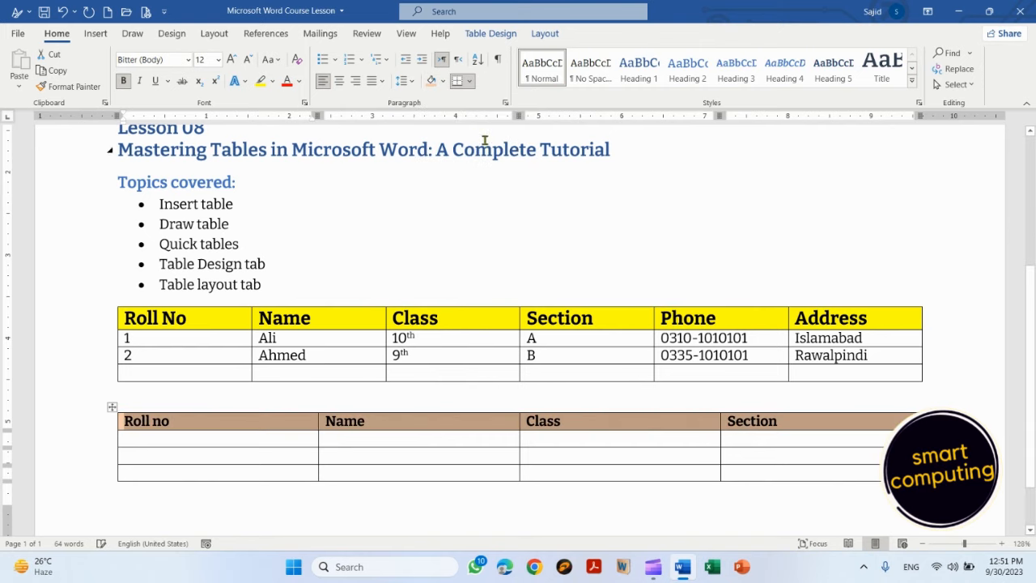
# Fill the first row under the orange header with roll number 10, the student's name, class Xi and section A
pyautogui.click(273, 439)
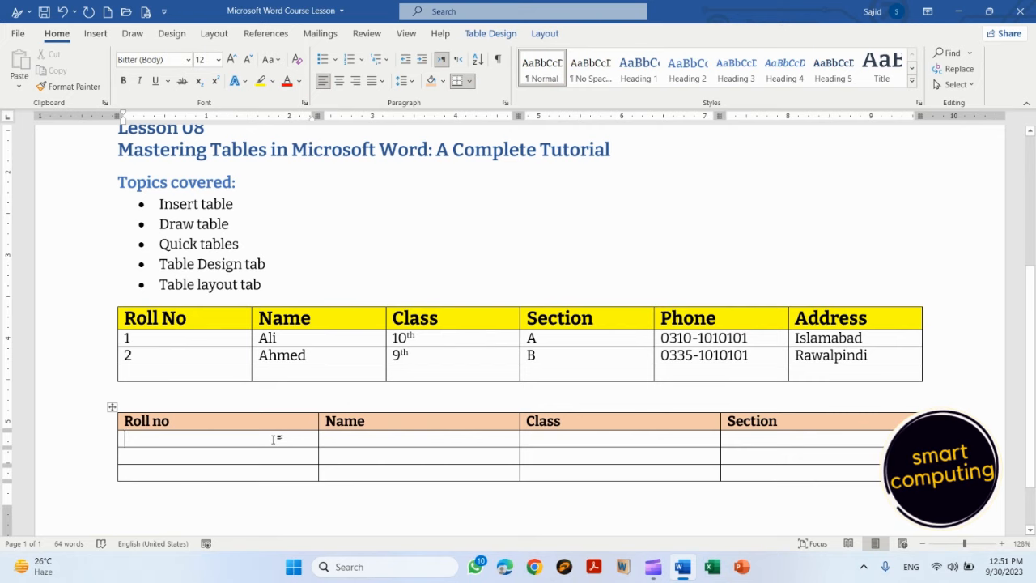
pyautogui.write('1')
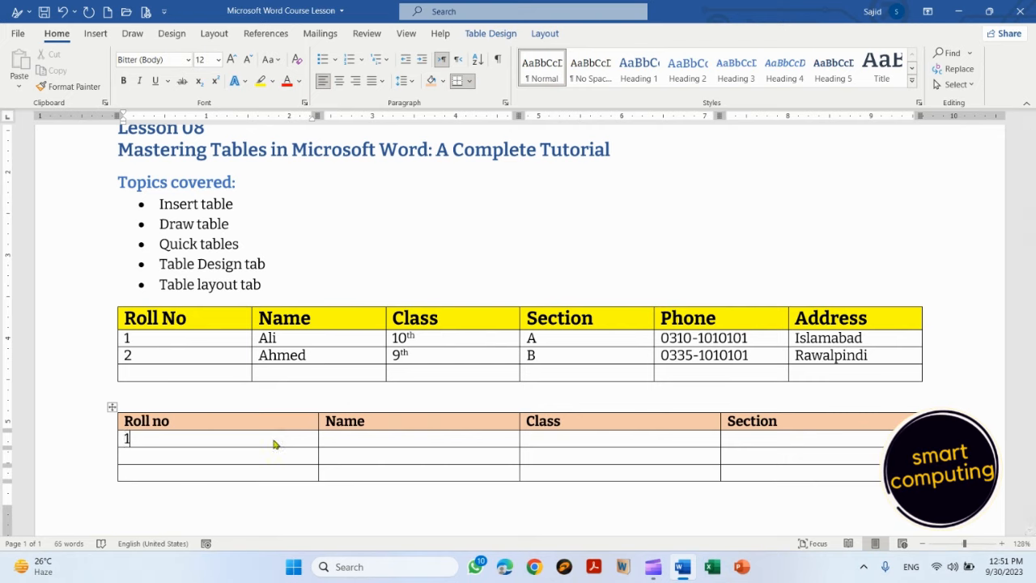
pyautogui.write('0')
pyautogui.press('Tab')
pyautogui.write('sajid')
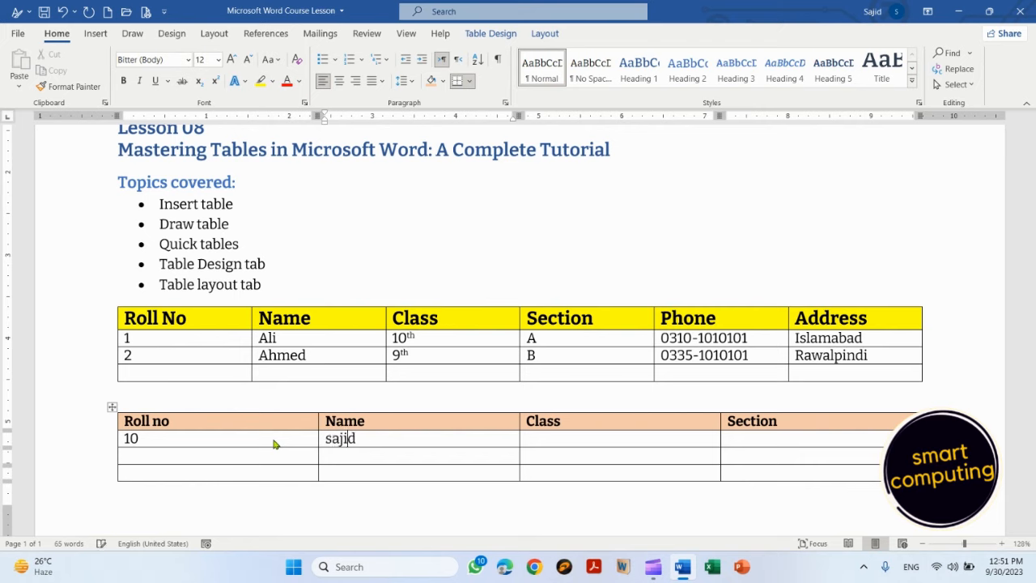
pyautogui.press('Tab')
pyautogui.write('xi')
pyautogui.press('Tab')
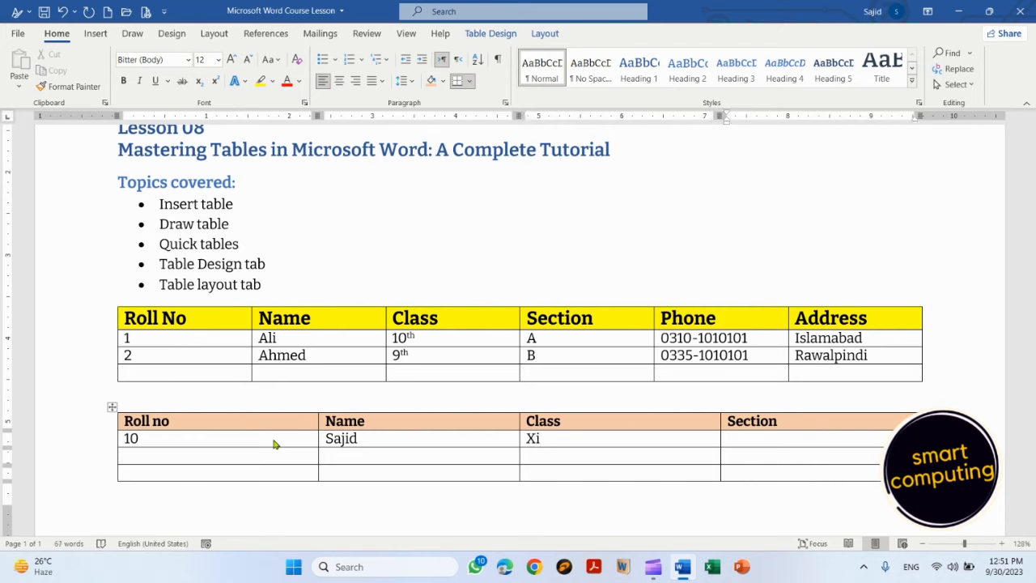
pyautogui.write('A')
# Fill the next row with roll number 11, the student's name, class XII and section B, and correct the class above to XI
pyautogui.press('Tab')
pyautogui.write('11')
pyautogui.press('Tab')
pyautogui.write('Amjad')
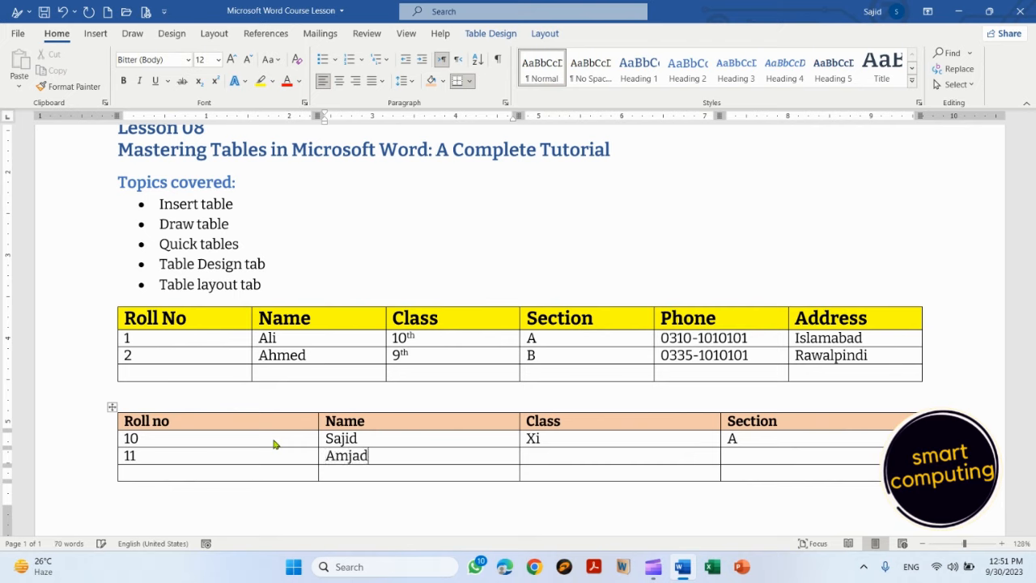
pyautogui.press('Tab')
pyautogui.write('XII')
pyautogui.press('Up')
pyautogui.write('I')
pyautogui.press('Down')
pyautogui.press('Tab')
pyautogui.write('B')
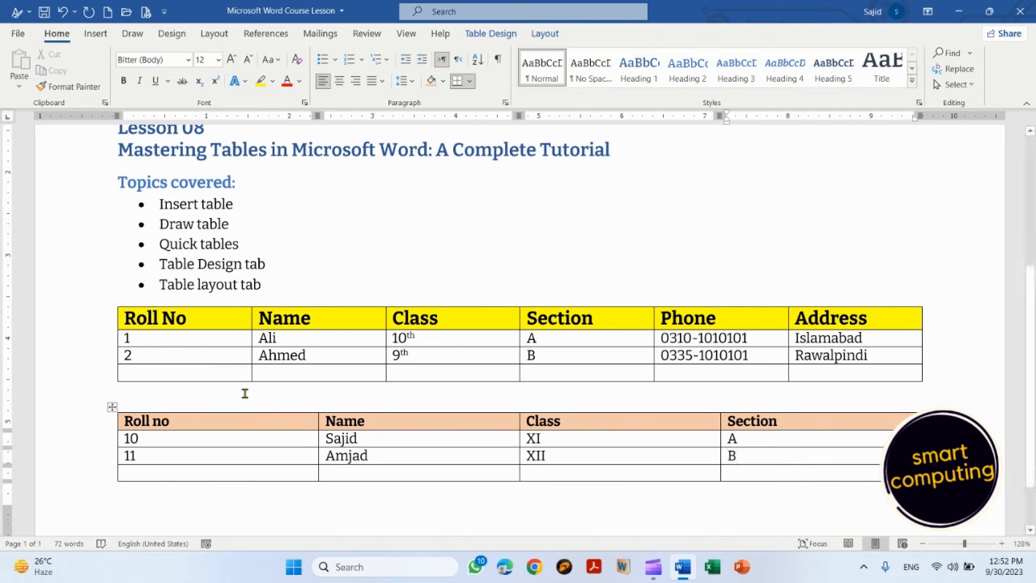
# Insert a page break below the second table to start a new page
pyautogui.click(245, 393)
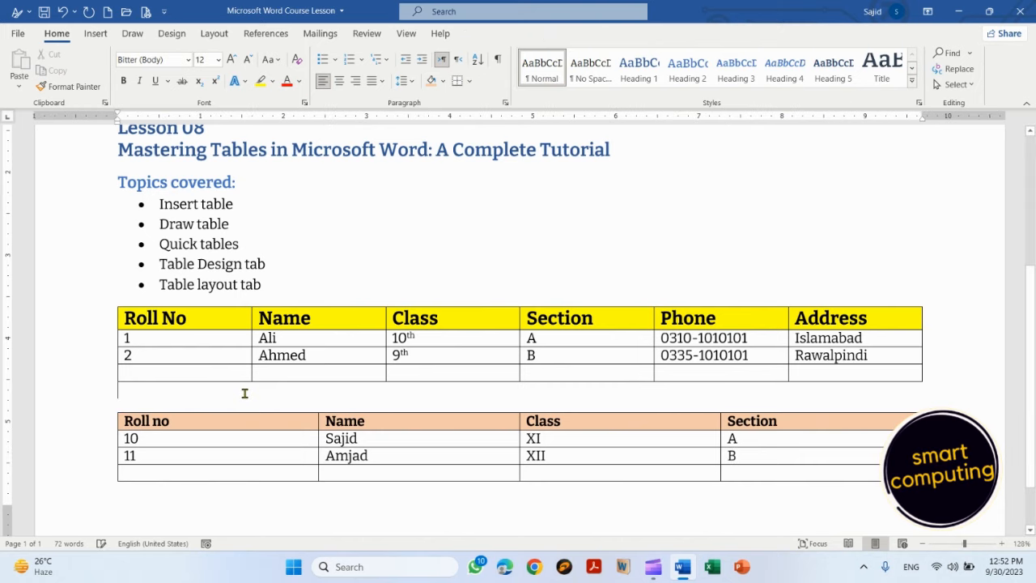
pyautogui.click(95, 33)
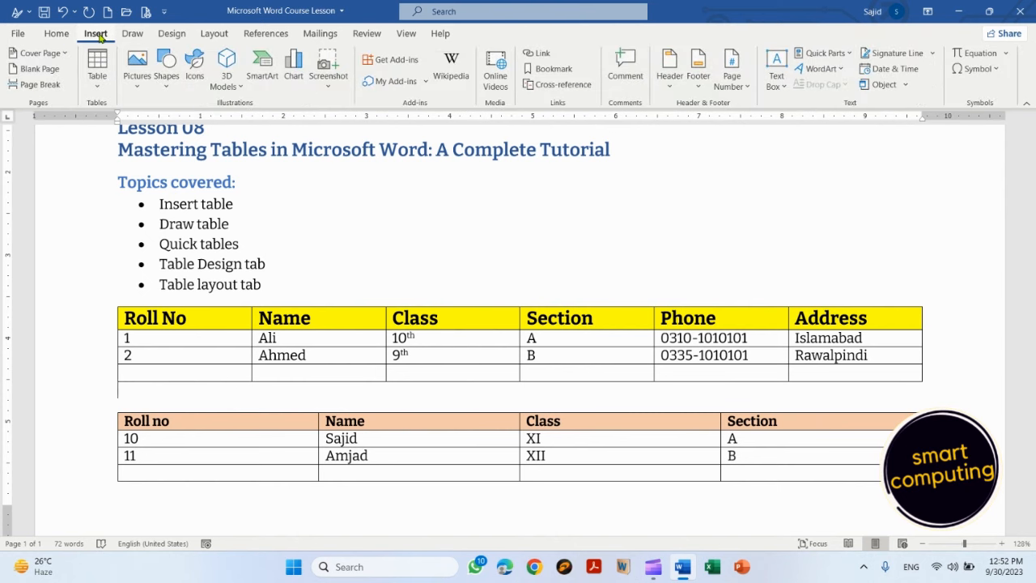
pyautogui.click(100, 85)
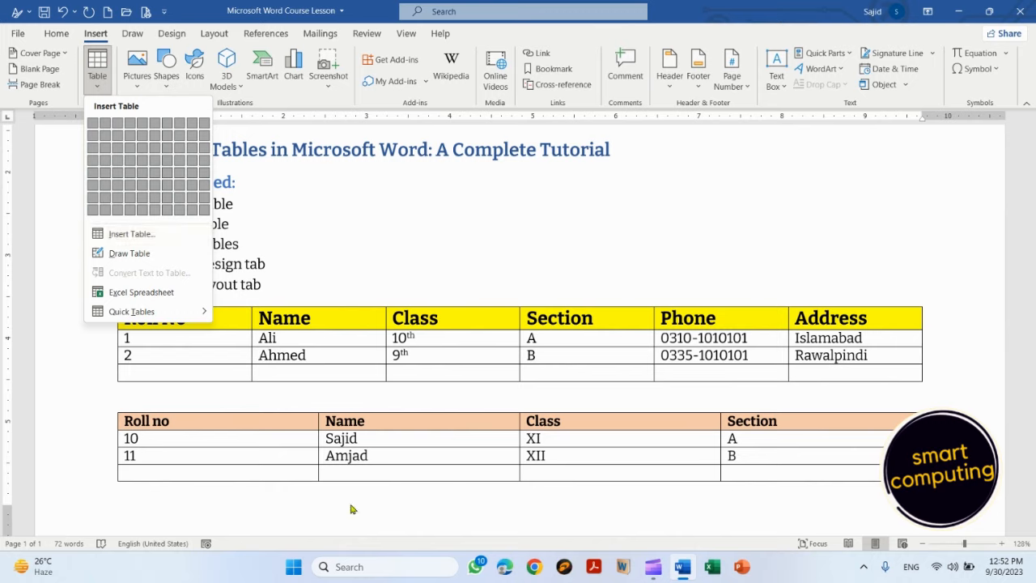
pyautogui.click(172, 502)
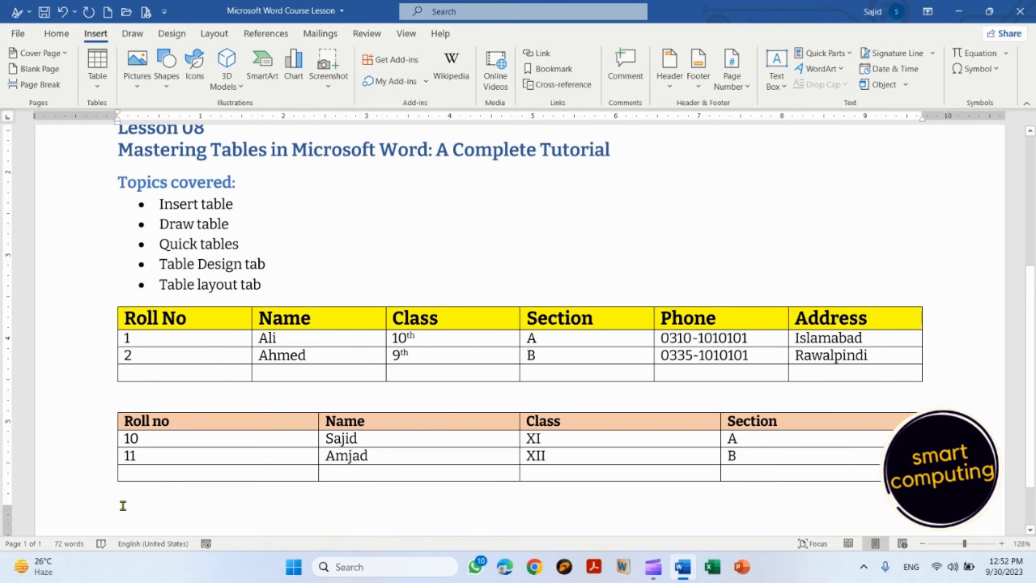
pyautogui.hotkey('ctrl', 'Return')
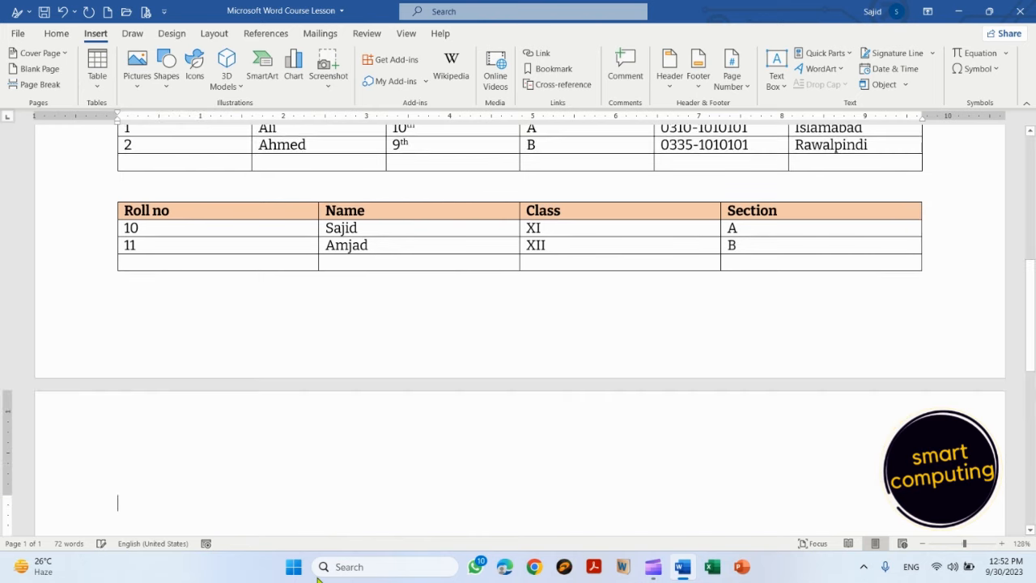
# Draw the outer border of a table on the new page, about 9.56" wide and 1.04" high
pyautogui.click(99, 89)
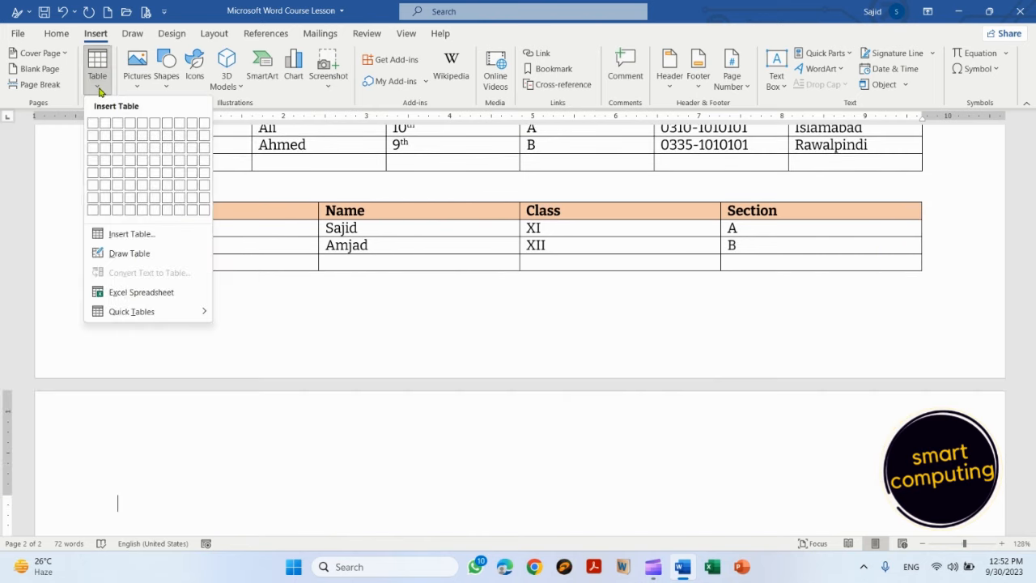
pyautogui.click(147, 253)
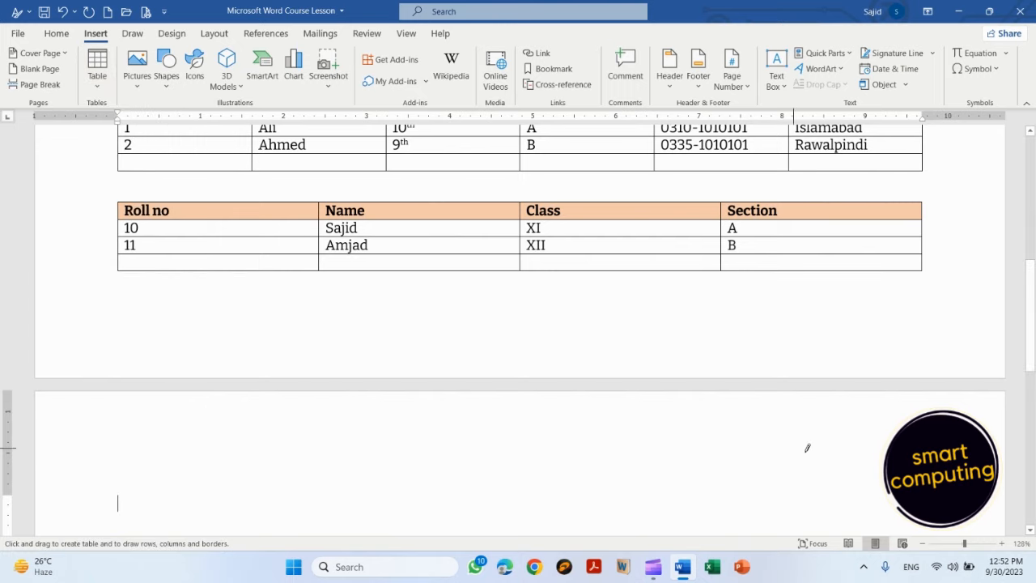
pyautogui.scroll(-3, 848, 490)
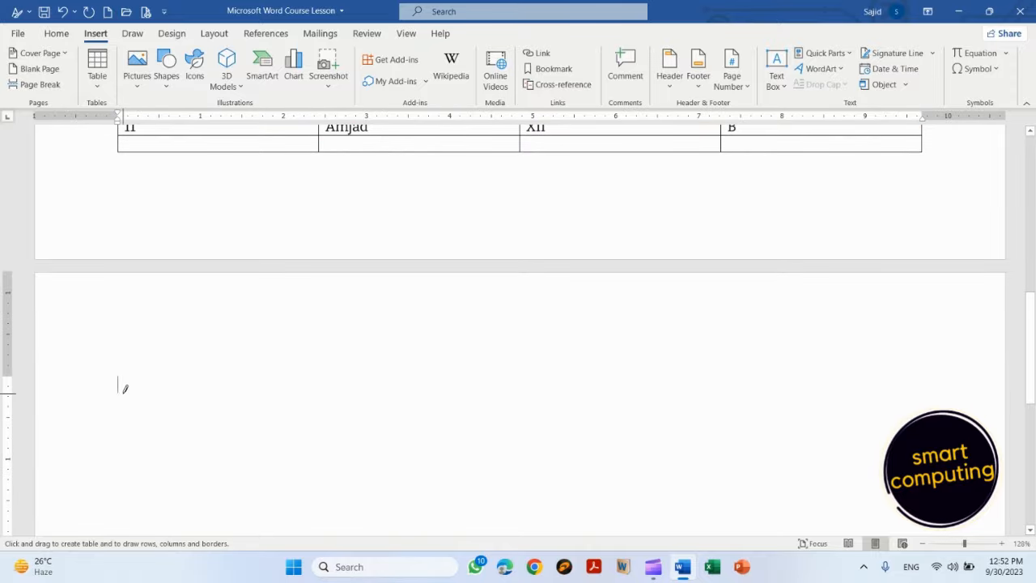
pyautogui.moveTo(123, 393)
pyautogui.mouseDown()
pyautogui.moveTo(499, 413)
pyautogui.moveTo(786, 402)
pyautogui.moveTo(917, 479)
pyautogui.mouseUp()
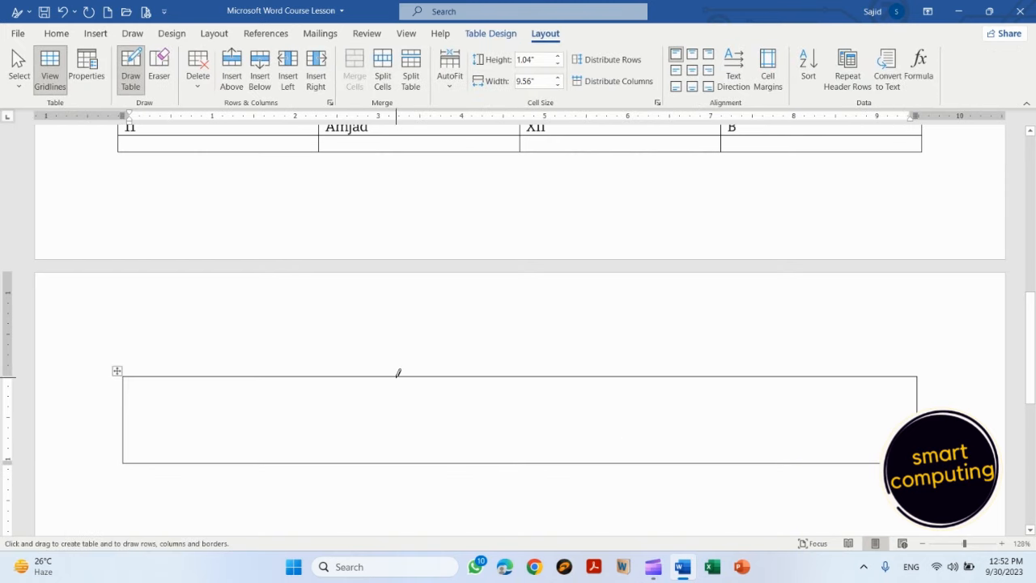
# Draw six vertical lines and one horizontal line inside the border to form seven columns and two rows, and stop drawing
pyautogui.moveTo(211, 375); pyautogui.dragTo(211, 437)
pyautogui.moveTo(330, 377); pyautogui.dragTo(332, 447)
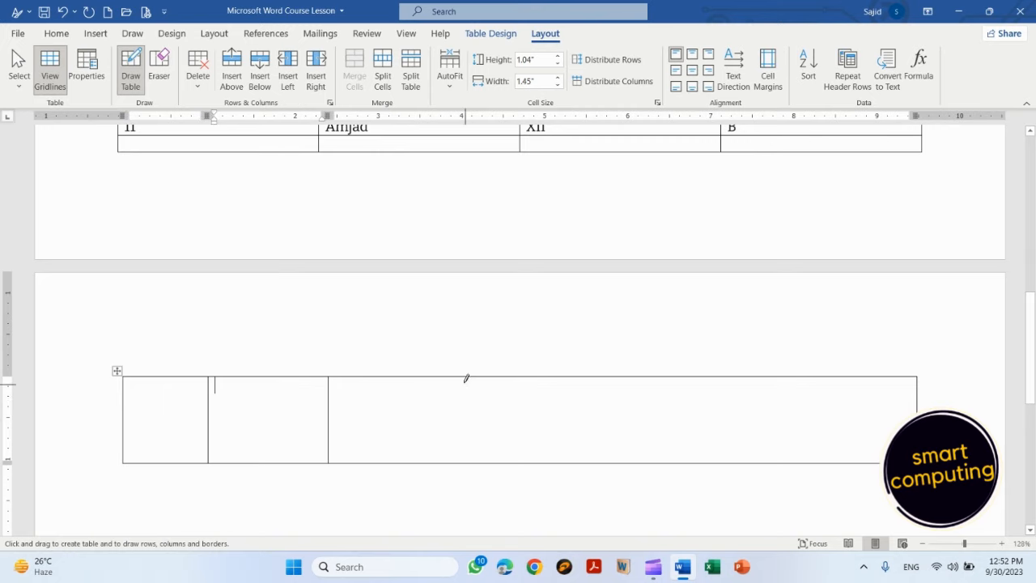
pyautogui.moveTo(464, 375); pyautogui.dragTo(462, 444)
pyautogui.moveTo(576, 374); pyautogui.dragTo(587, 437)
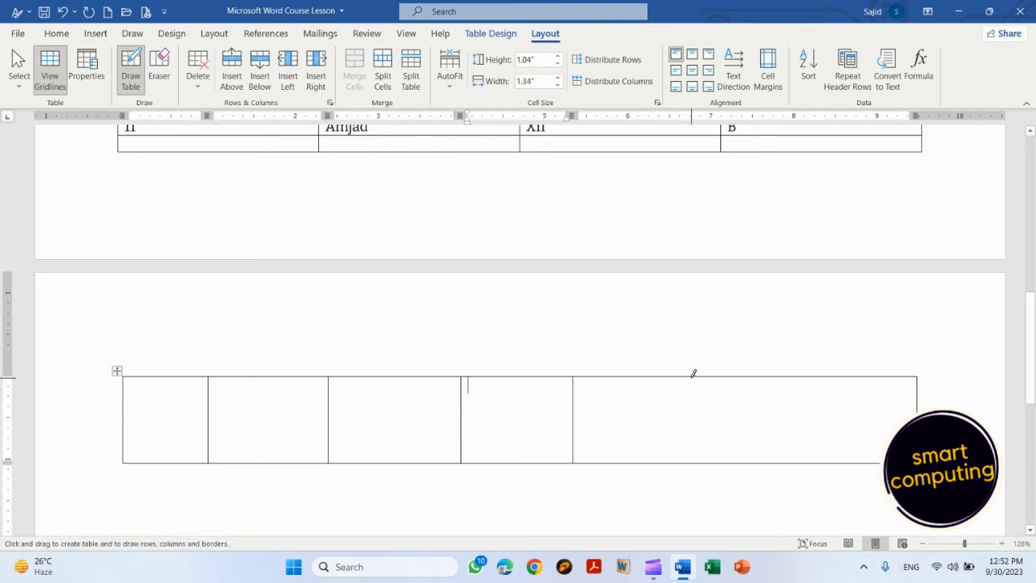
pyautogui.moveTo(691, 371); pyautogui.dragTo(701, 441)
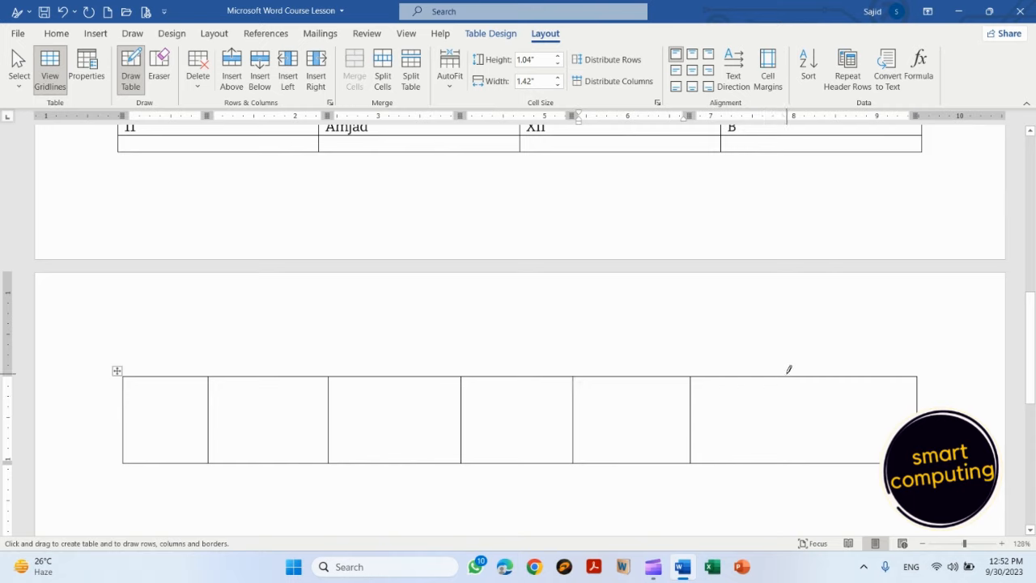
pyautogui.moveTo(791, 374); pyautogui.dragTo(798, 428)
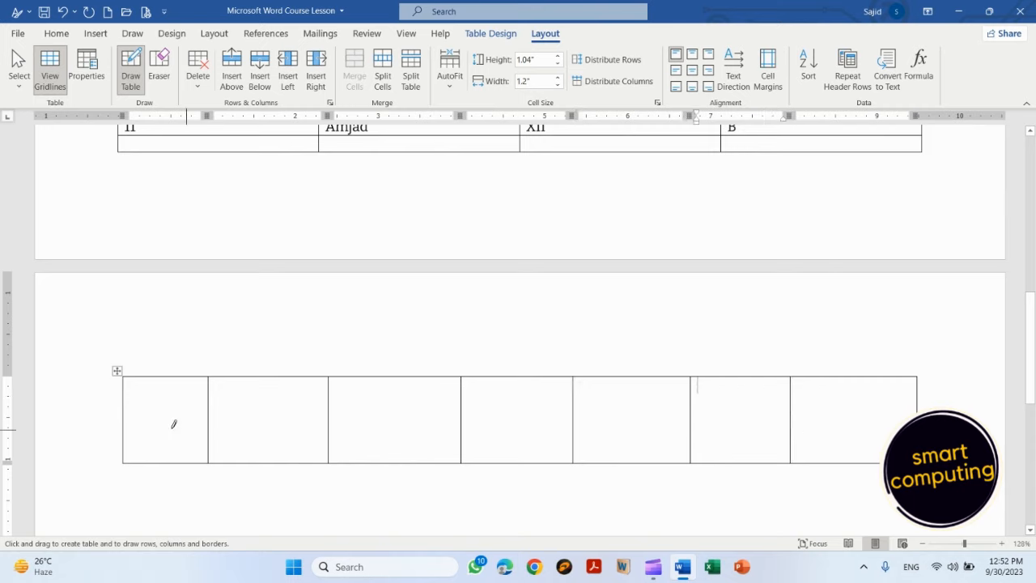
pyautogui.moveTo(125, 418); pyautogui.dragTo(831, 404)
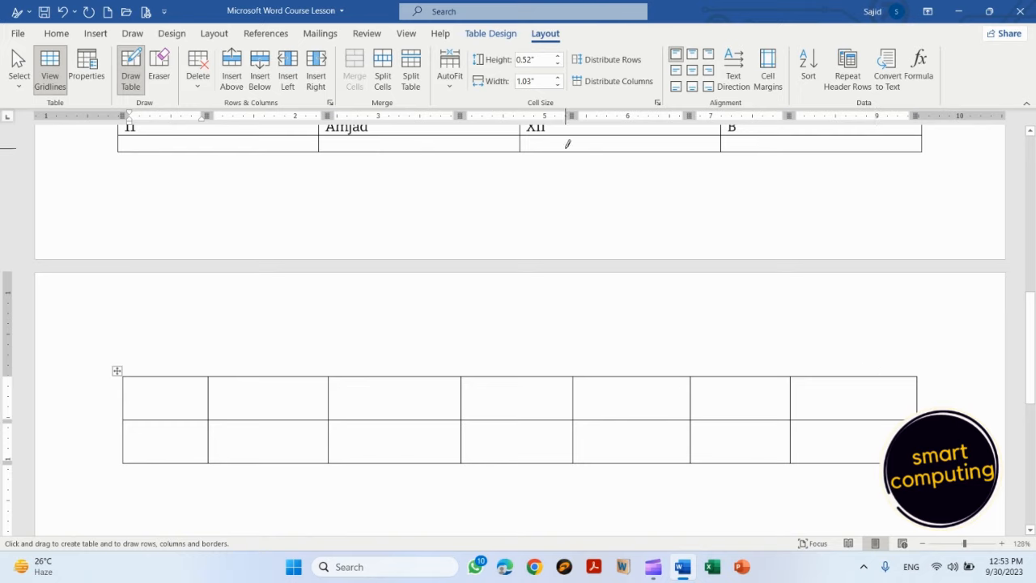
pyautogui.click(493, 34)
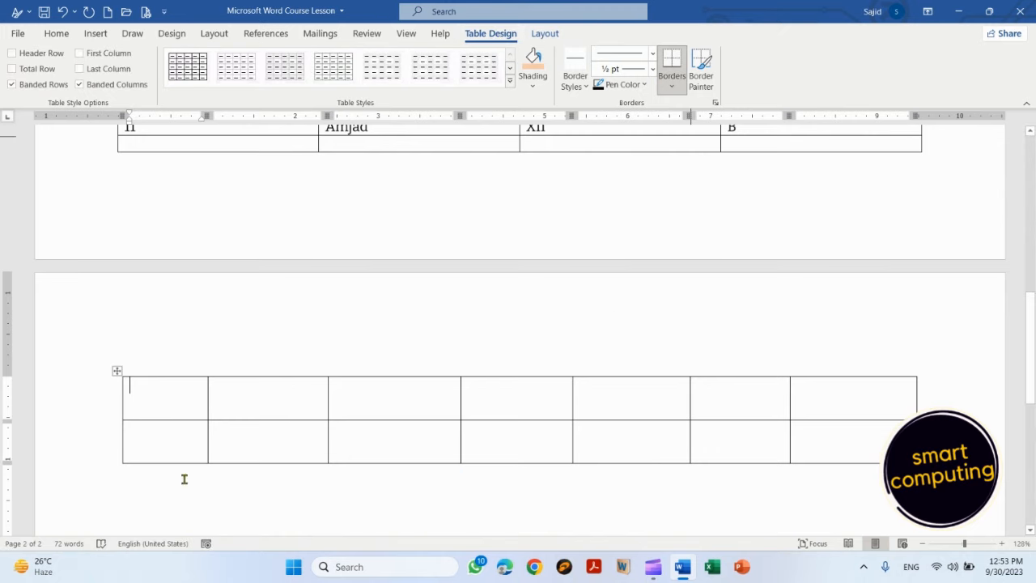
# Enter the headings Roll no, Name, Class, Section, Address, Phone and Fee across the drawn table's first row
pyautogui.write('Roll no')
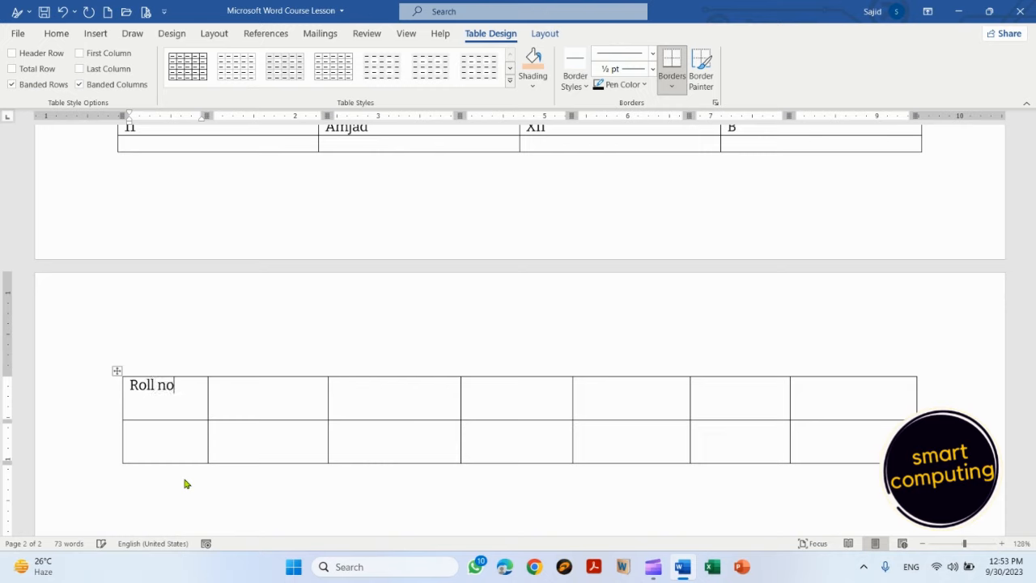
pyautogui.press('Tab')
pyautogui.write('name')
pyautogui.press('Tab')
pyautogui.write('class')
pyautogui.press('Tab')
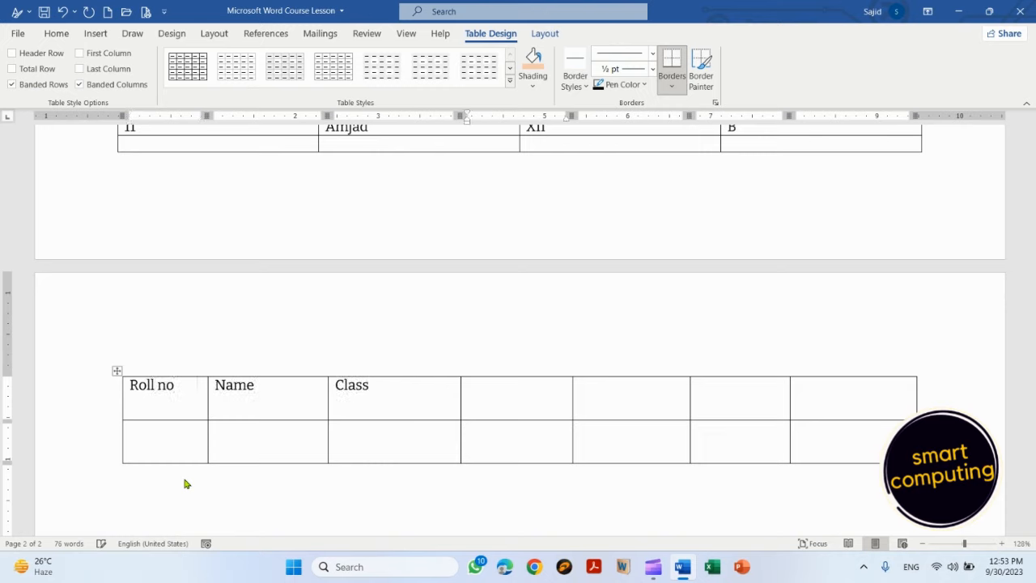
pyautogui.write('section')
pyautogui.press('Tab')
pyautogui.write('address')
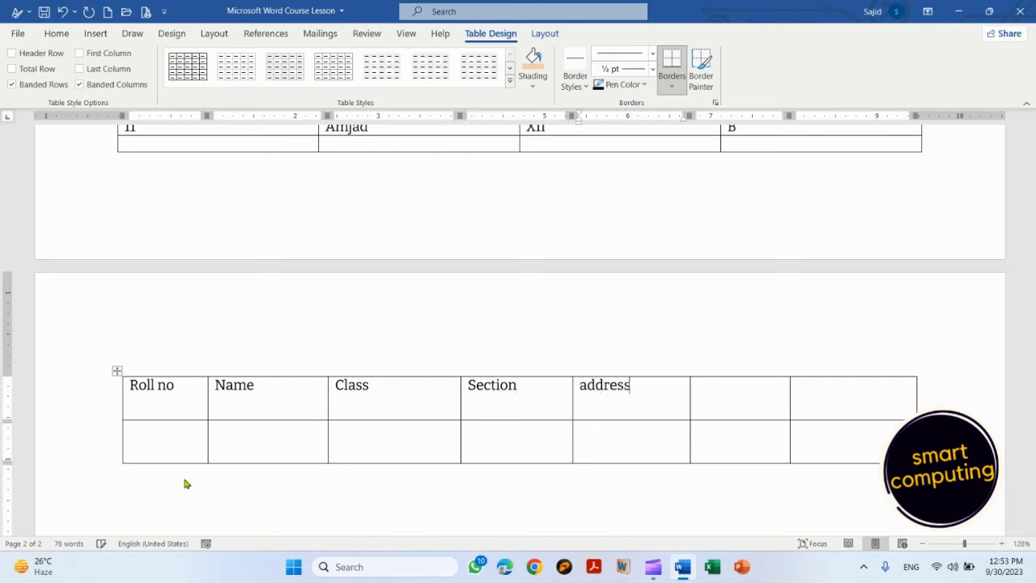
pyautogui.press('Tab')
pyautogui.write('phone')
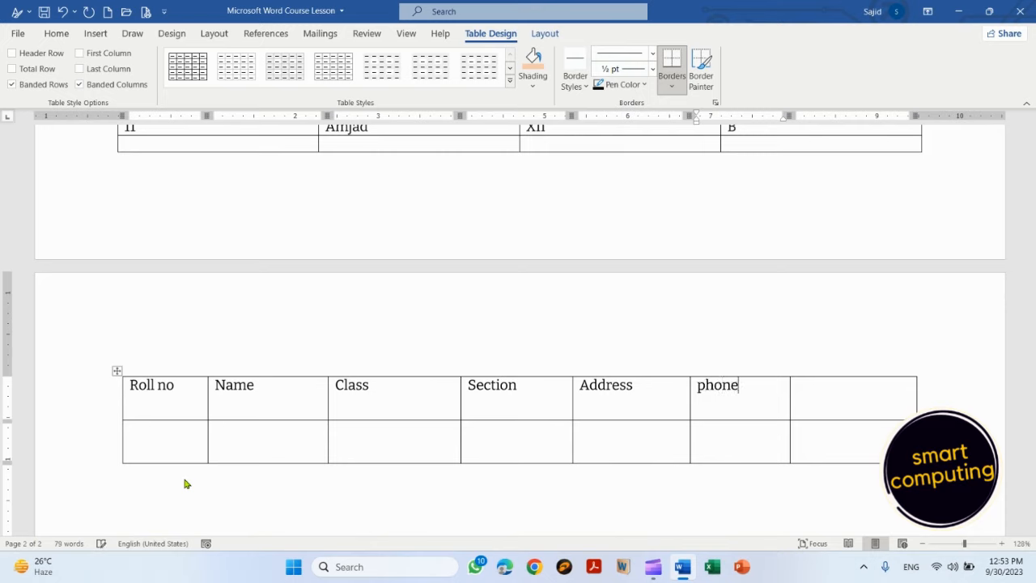
pyautogui.press('Tab')
pyautogui.write('Fee')
# Go back to the first page to review its two tables and the end of the topics list
pyautogui.press('Up')
pyautogui.press('Up')
pyautogui.press('Up')
pyautogui.press('Up')
pyautogui.press('Up')
pyautogui.press('Up')
pyautogui.press('Up')
pyautogui.press('Up')
pyautogui.press('Up')
pyautogui.press('Up')
pyautogui.press('Up')
pyautogui.press('Up')
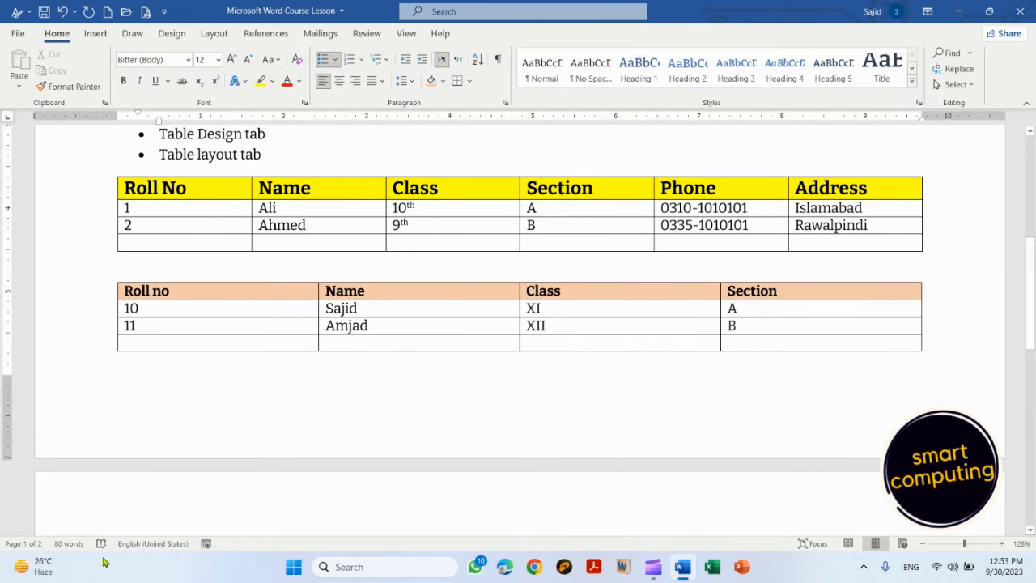
pyautogui.click(101, 41)
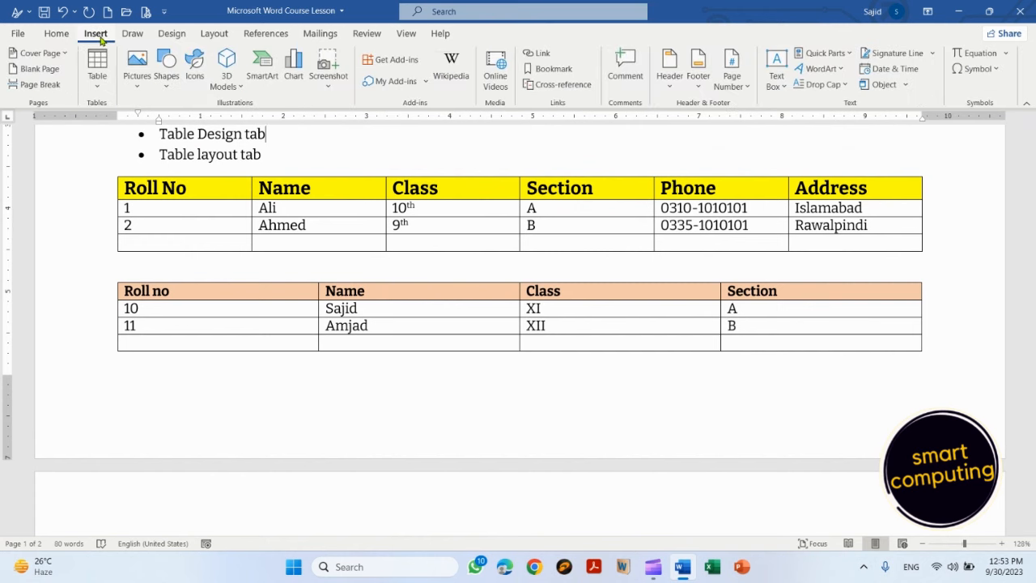
pyautogui.click(99, 85)
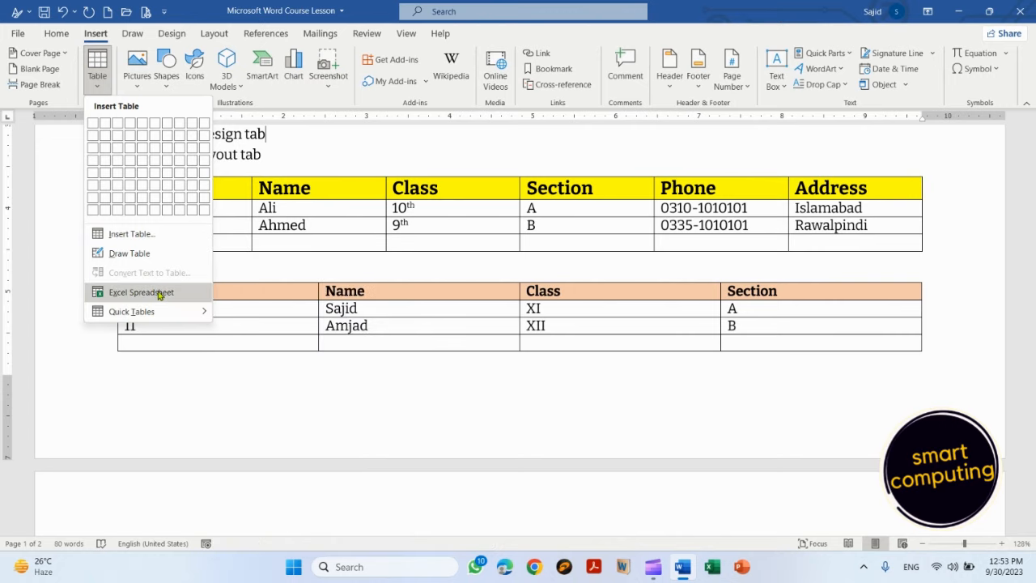
pyautogui.click(553, 370)
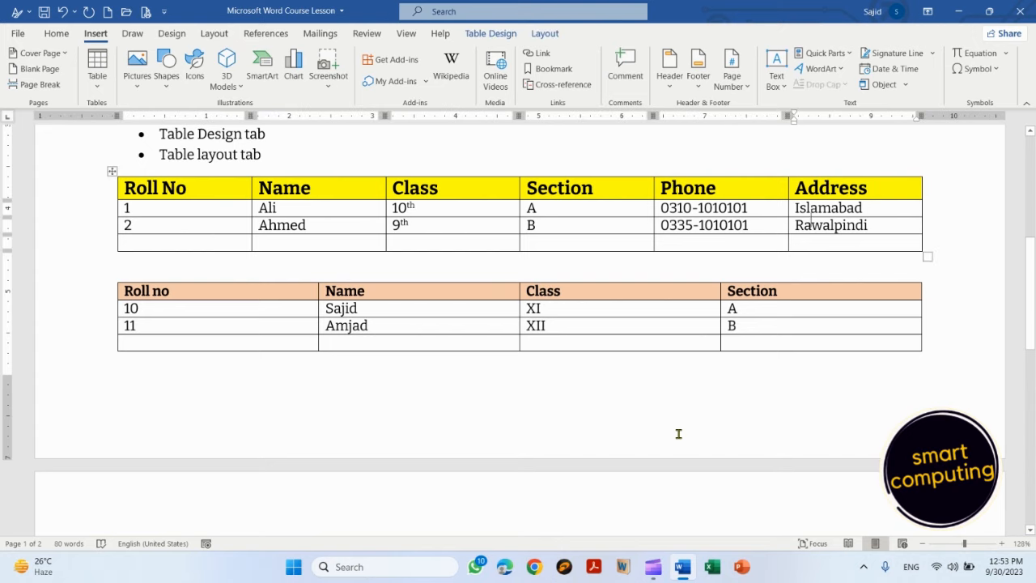
# Insert an Excel spreadsheet below the drawn table on the second page
pyautogui.scroll(-3, 678, 434)
pyautogui.scroll(-1, 679, 435)
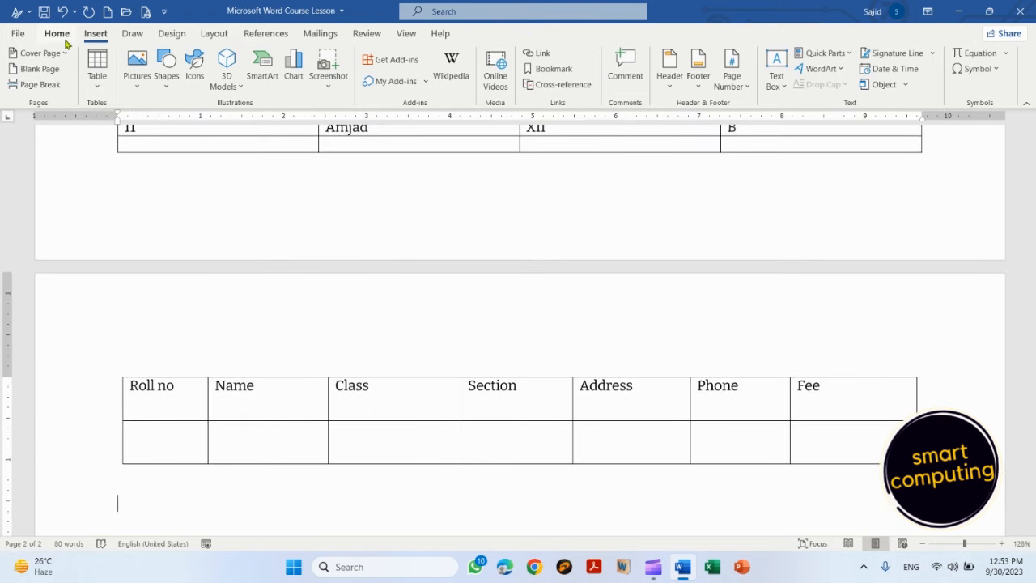
pyautogui.click(98, 85)
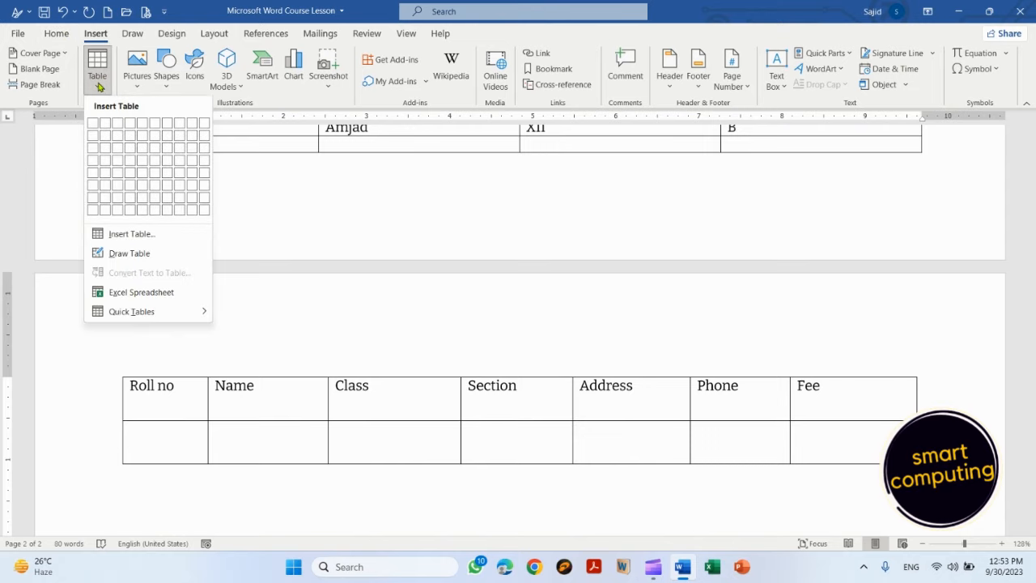
pyautogui.click(150, 293)
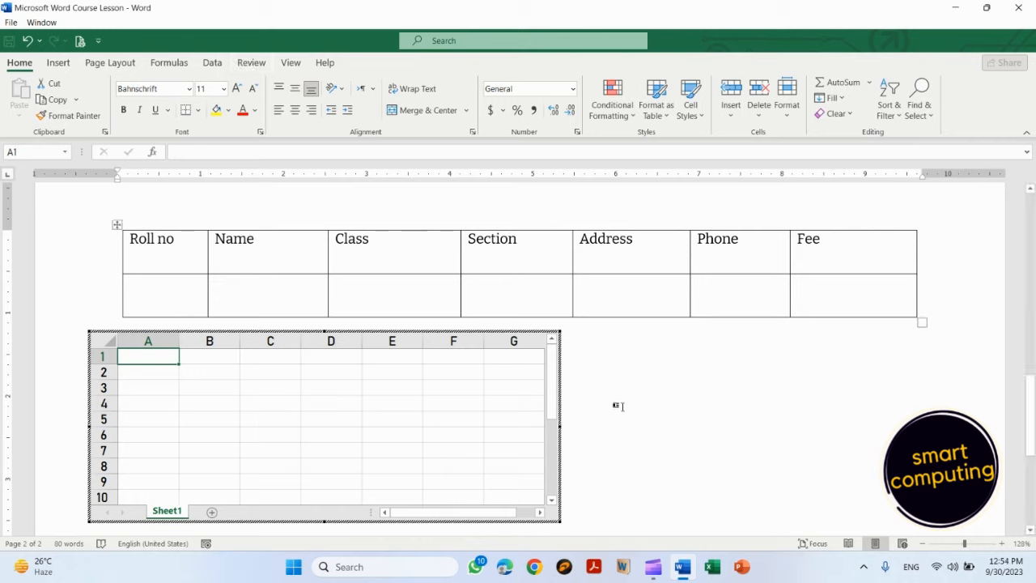
# Leave the embedded spreadsheet and delete it from the second page
pyautogui.click(560, 348)
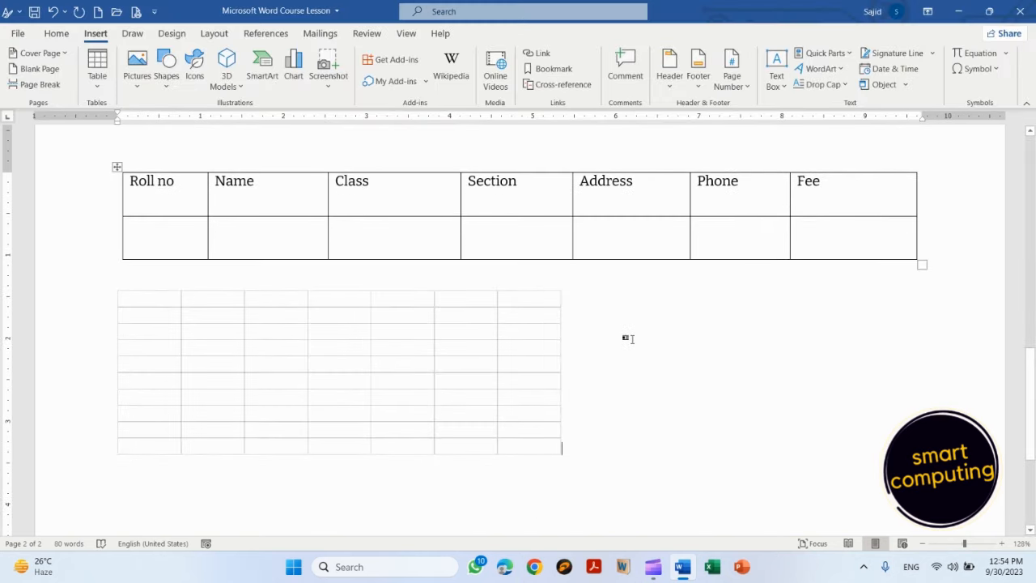
pyautogui.click(553, 328)
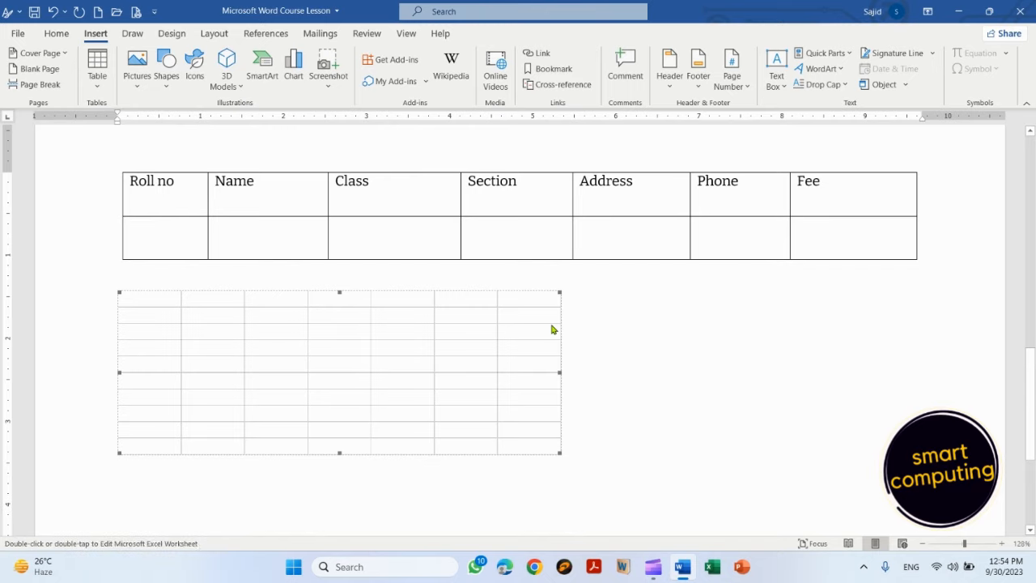
pyautogui.press('Delete')
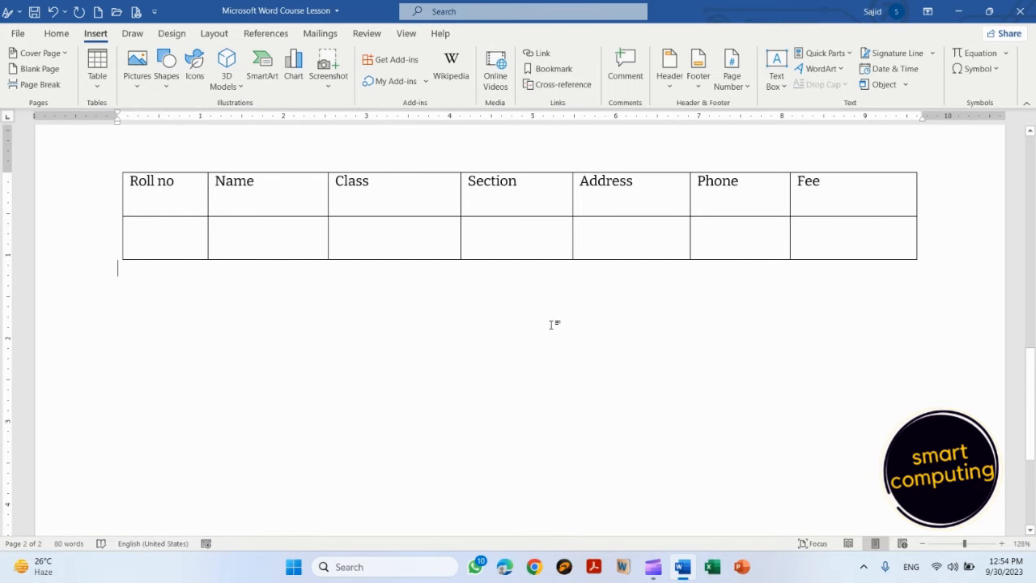
pyautogui.scroll(10, 554, 324)
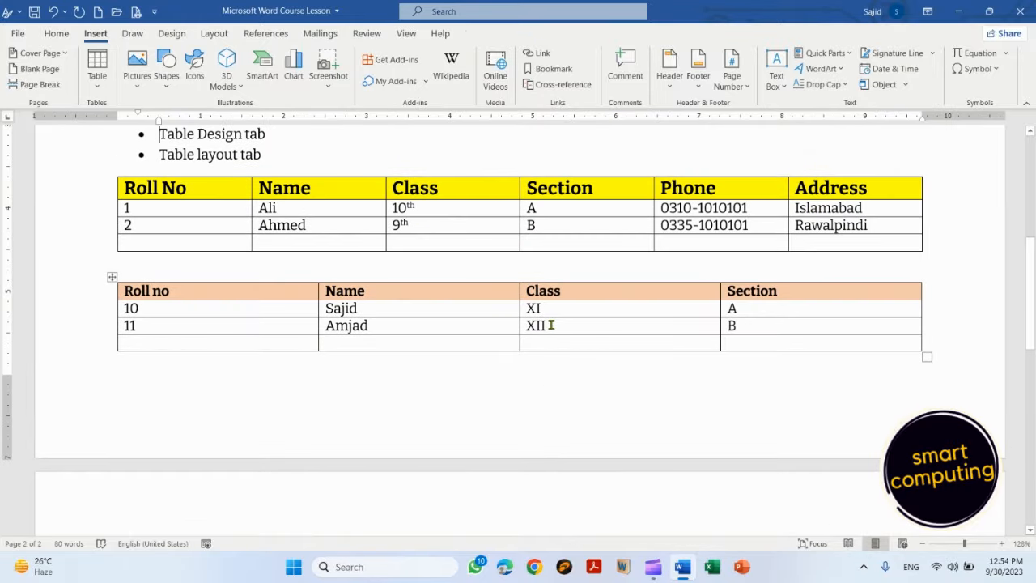
pyautogui.press('Down')
pyautogui.press('Down')
pyautogui.press('Down')
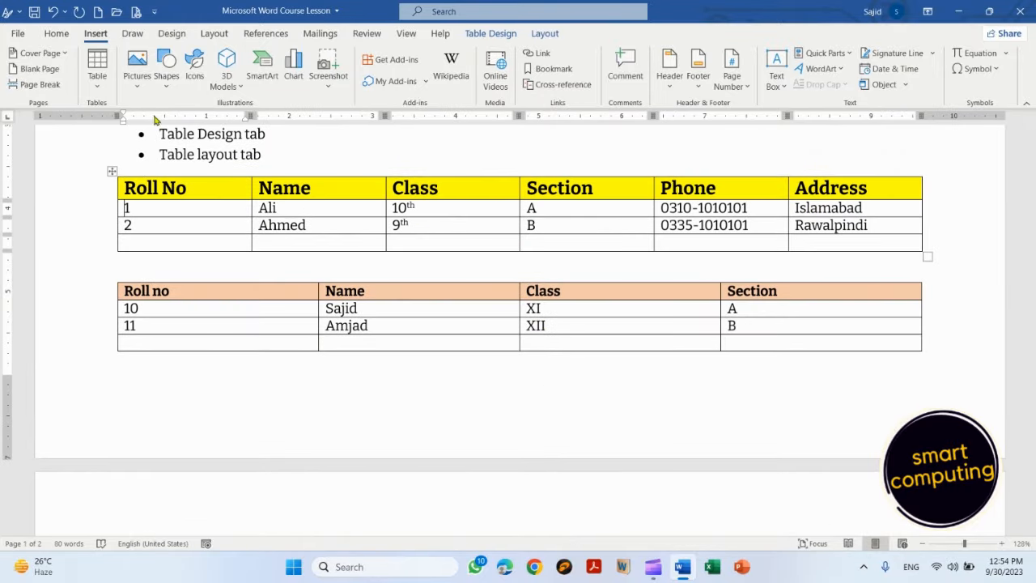
pyautogui.click(98, 88)
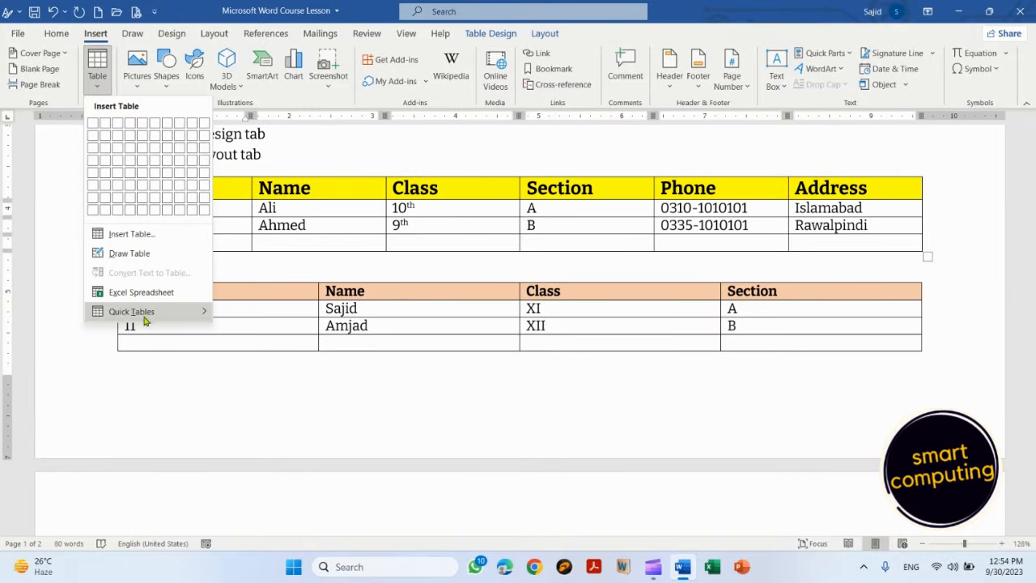
pyautogui.moveTo(146, 322)
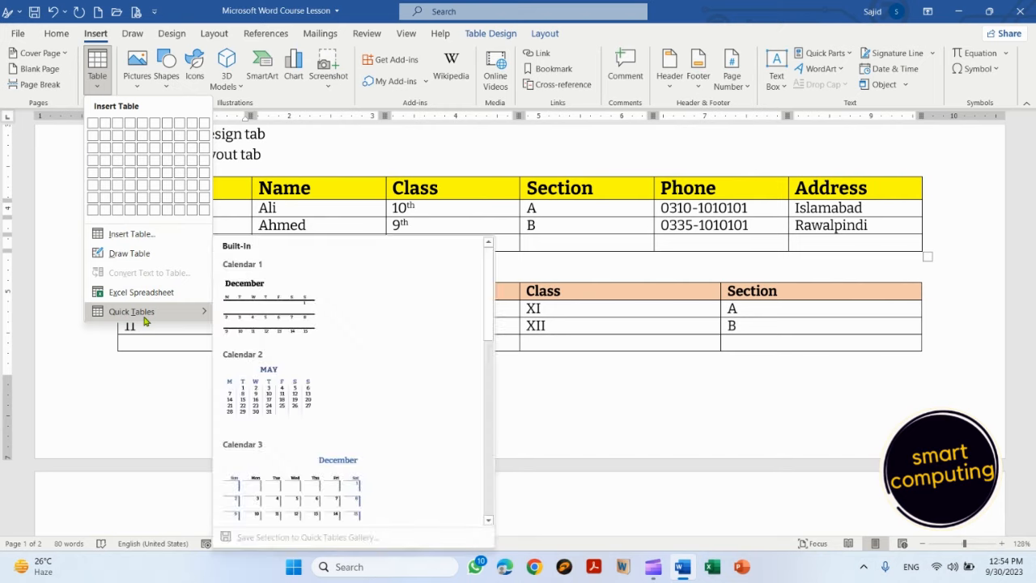
pyautogui.click(177, 387)
# Browse the Quick Tables gallery and insert the Calendar 3 template below the drawn table on the second page
pyautogui.scroll(-5, 175, 386)
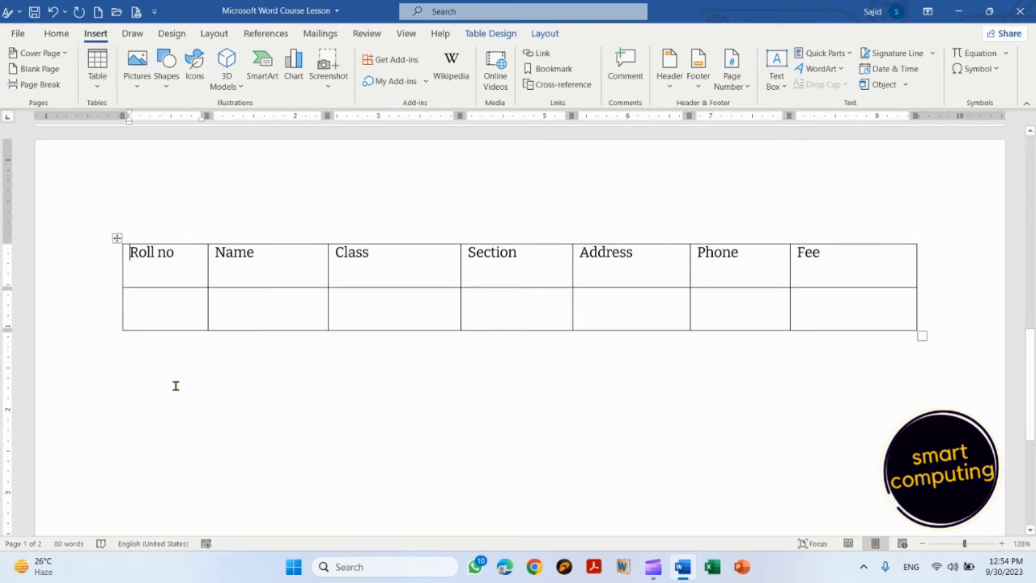
pyautogui.click(124, 363)
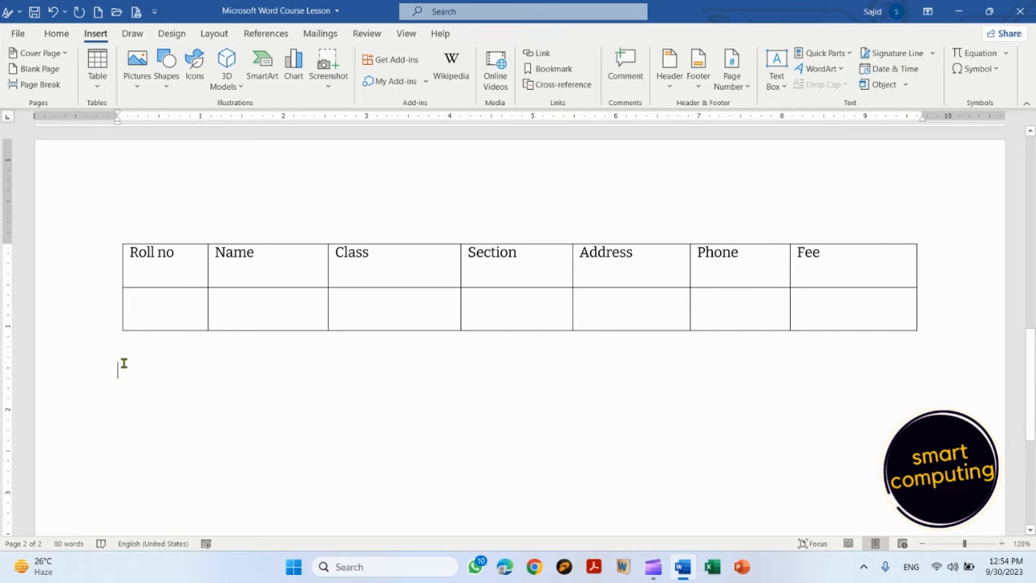
pyautogui.click(98, 89)
pyautogui.moveTo(157, 316)
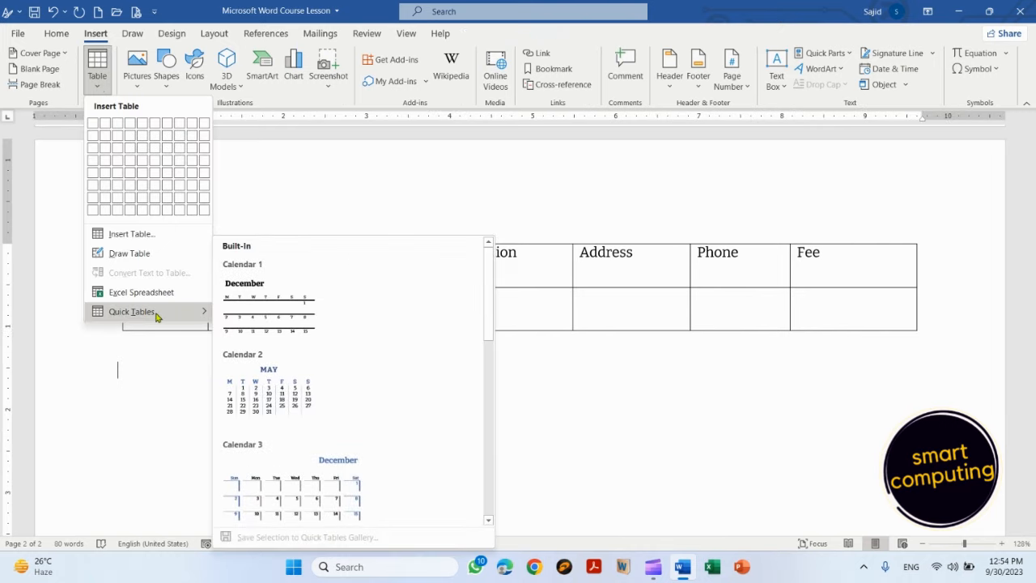
pyautogui.click(488, 513)
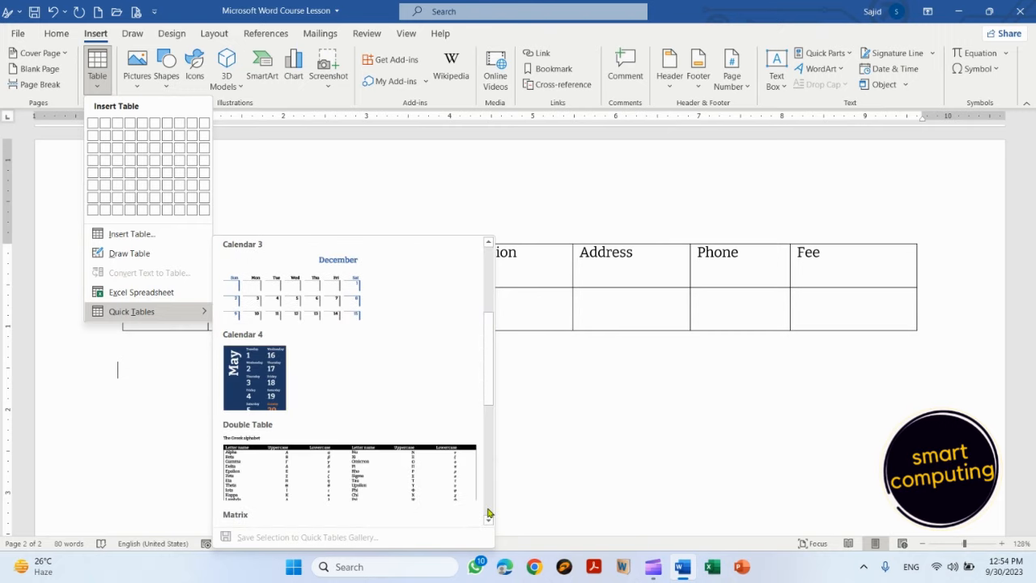
pyautogui.click(488, 513)
pyautogui.click(489, 513)
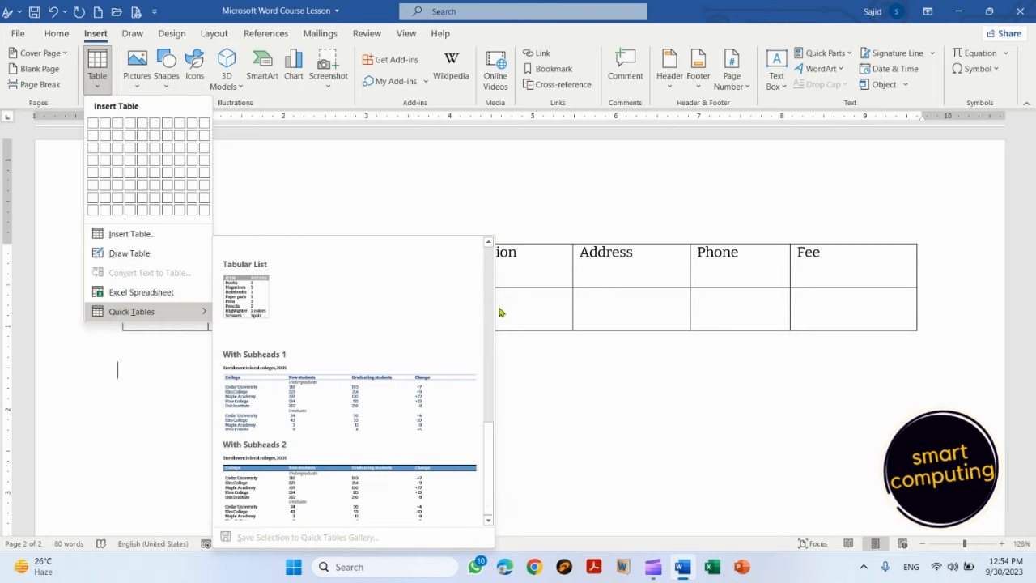
pyautogui.scroll(2, 490, 291)
pyautogui.scroll(3, 490, 290)
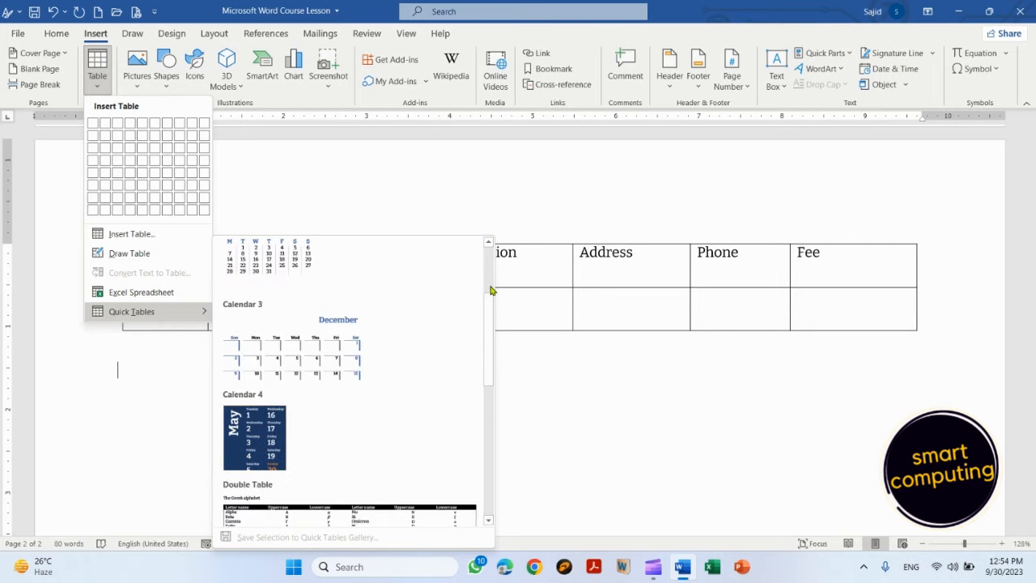
pyautogui.scroll(3, 491, 290)
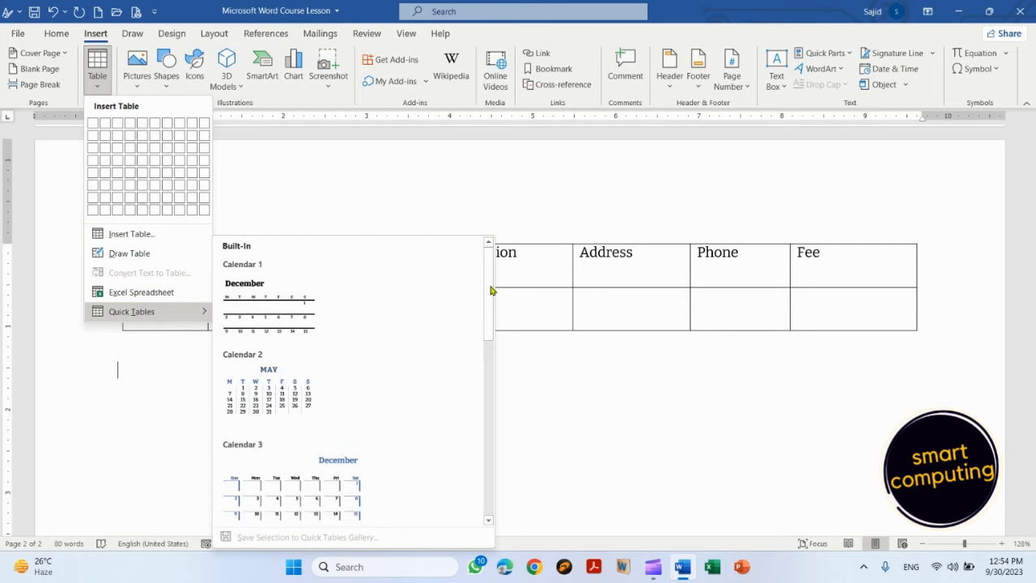
pyautogui.click(318, 497)
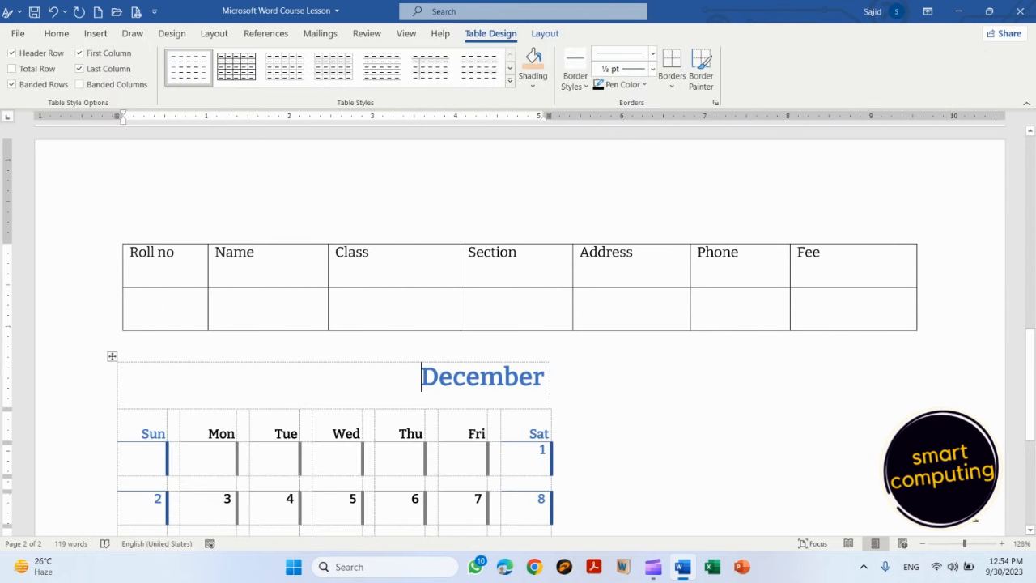
# Look over the whole December calendar, and return to the topics list and tables on the first page
pyautogui.click(1031, 531)
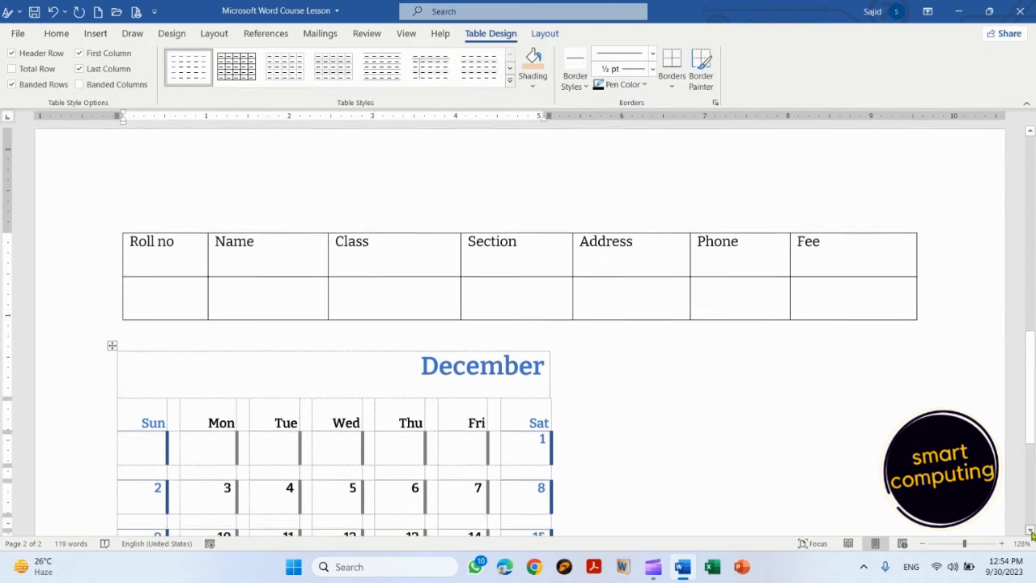
pyautogui.click(1031, 531)
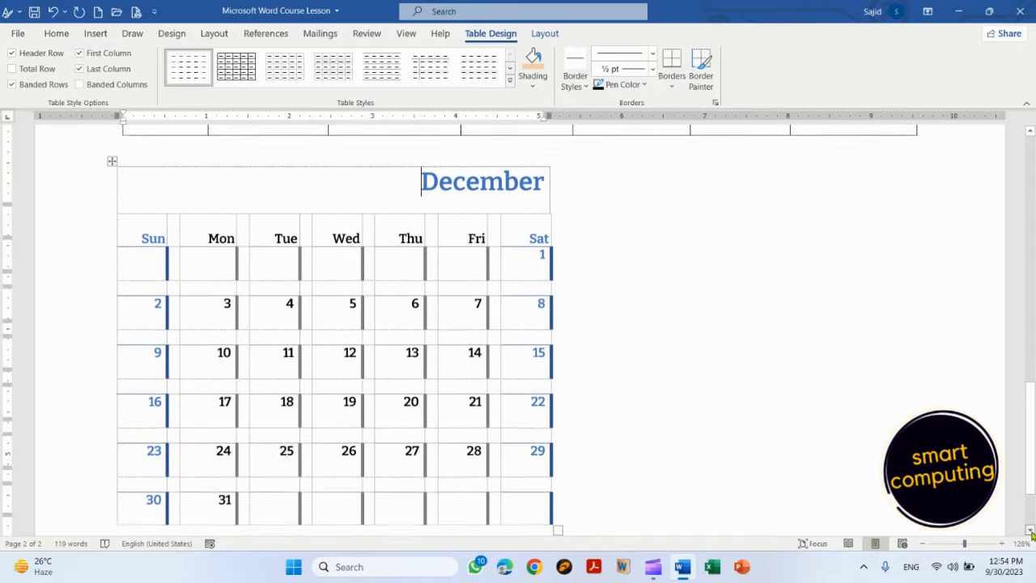
pyautogui.click(1031, 532)
pyautogui.click(666, 274)
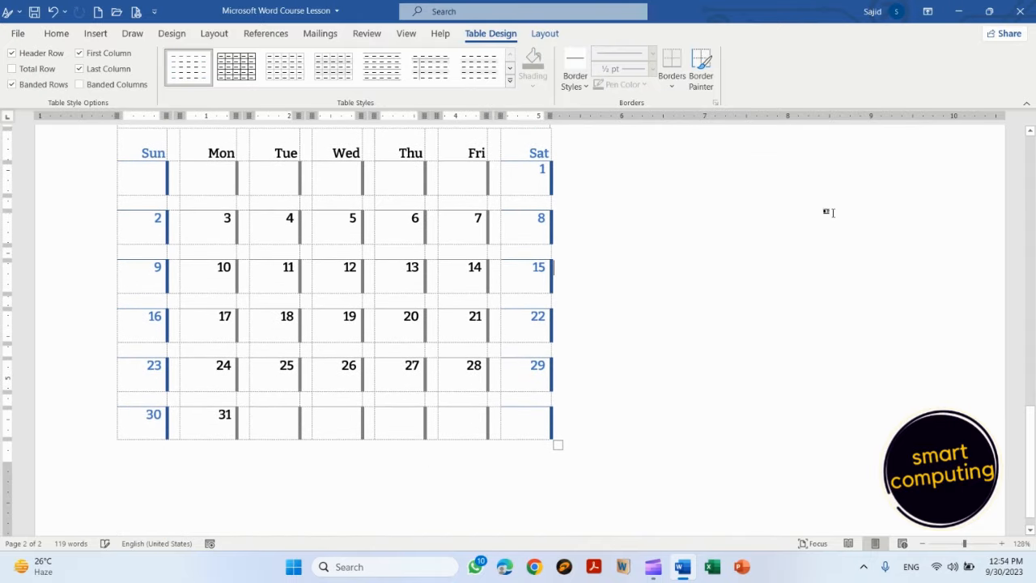
pyautogui.click(1031, 133)
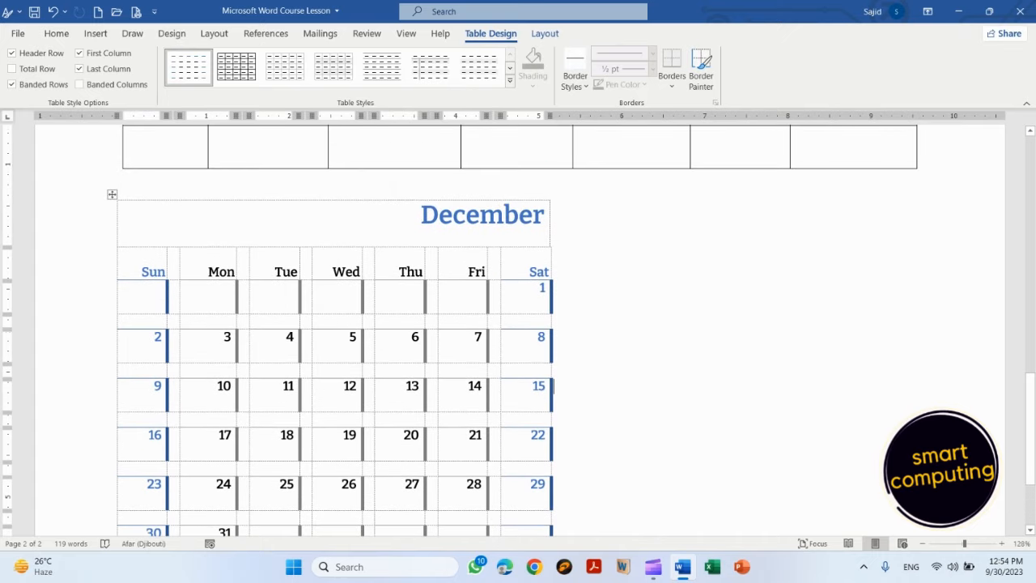
pyautogui.click(1031, 532)
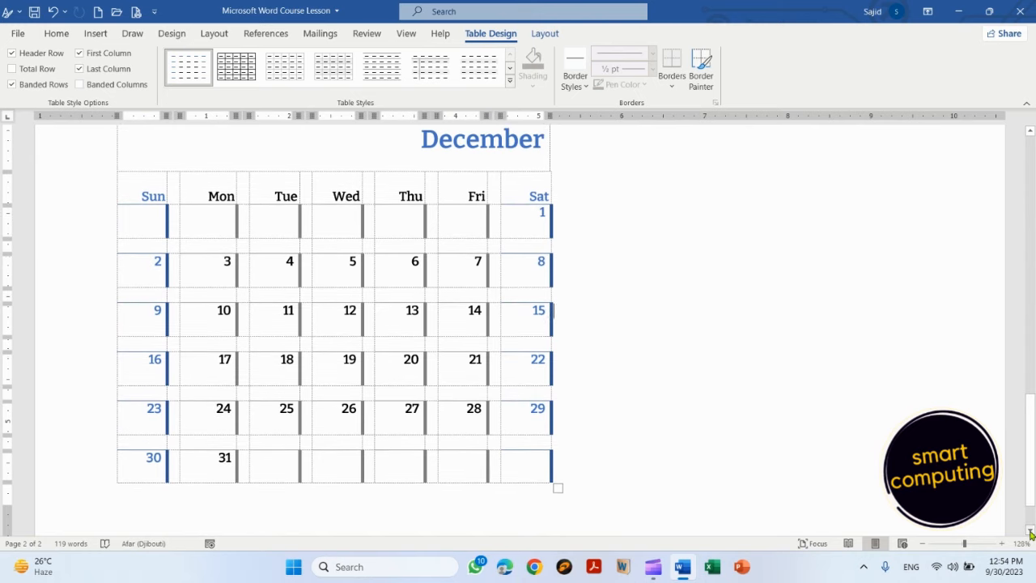
pyautogui.click(1031, 133)
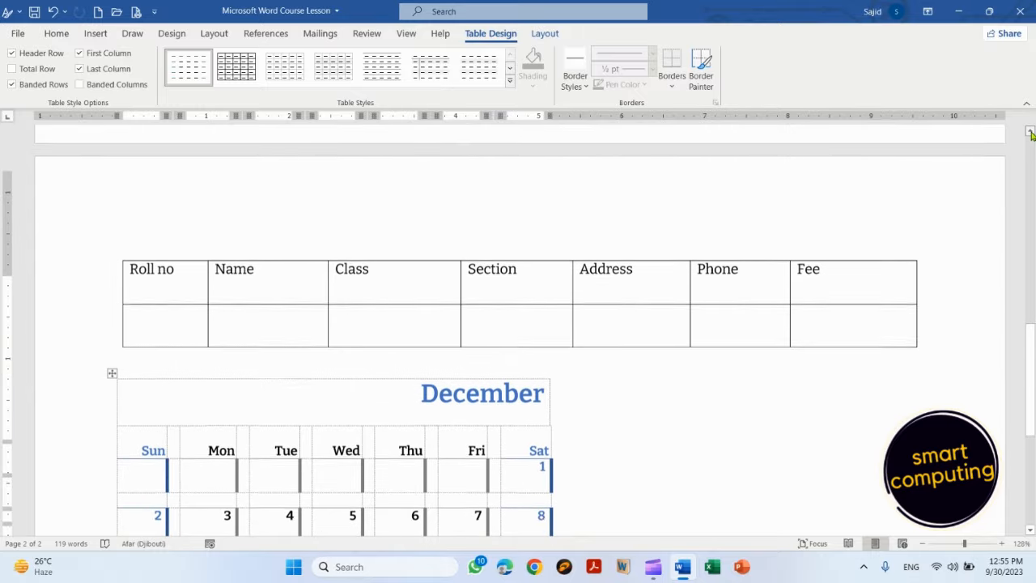
pyautogui.moveTo(1031, 134); pyautogui.dragTo(1031, 134)
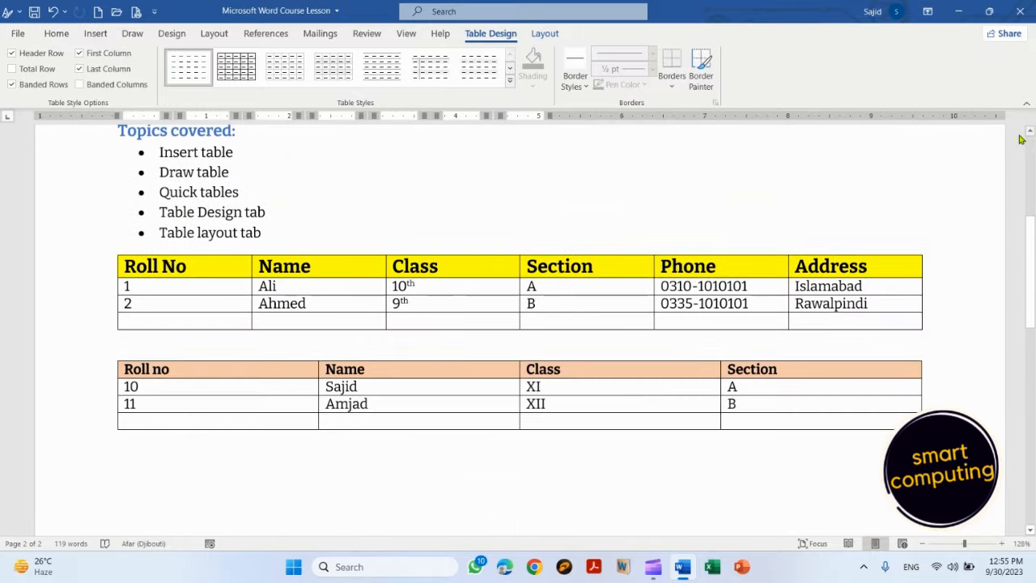
pyautogui.click(94, 34)
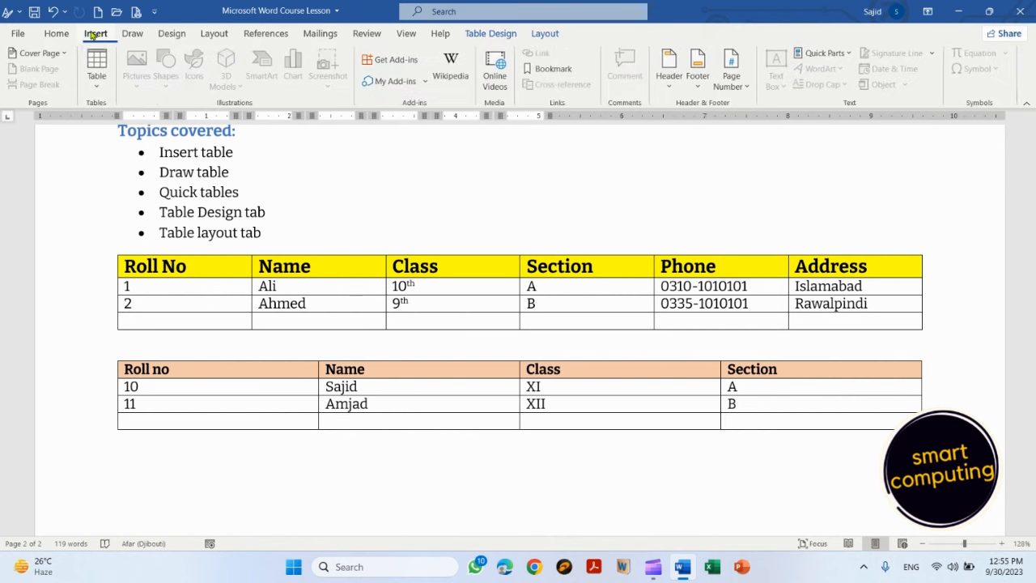
pyautogui.click(97, 81)
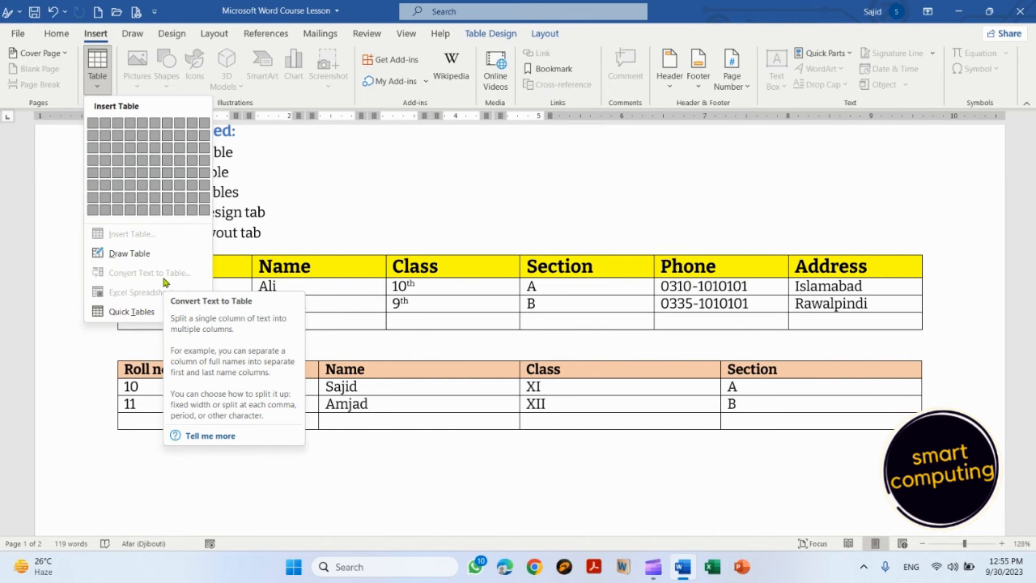
pyautogui.click(271, 473)
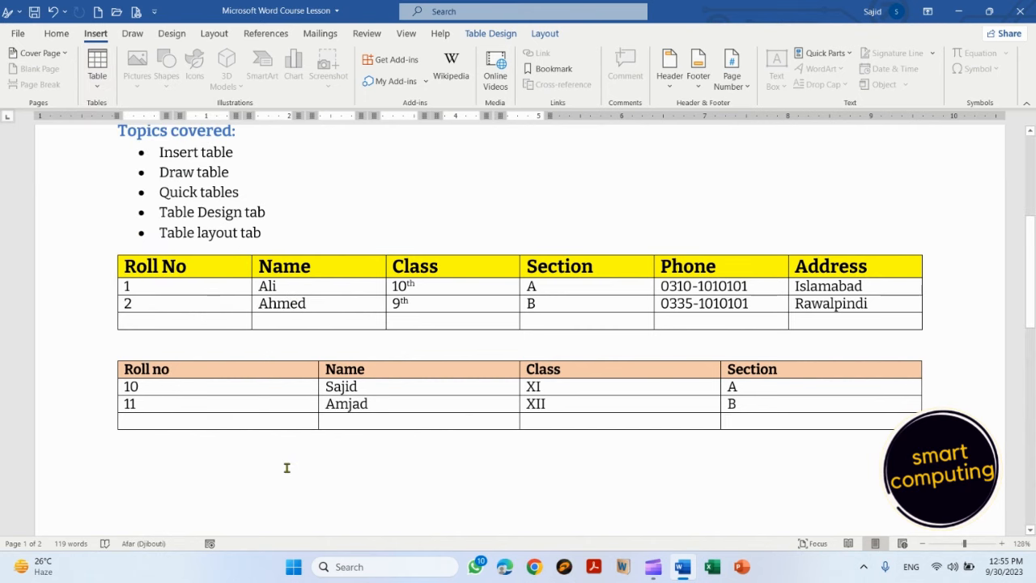
# Below the December calendar, enter a tab-separated line with the headings Roll no, name, class, section and phone
pyautogui.click(286, 468)
pyautogui.press('Return')
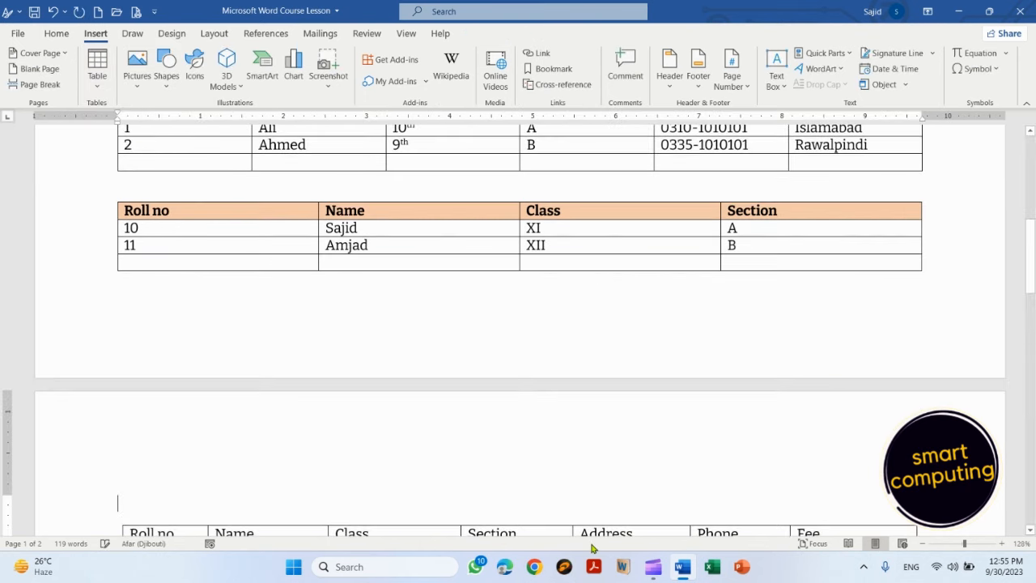
pyautogui.press('Down')
pyautogui.press('Down')
pyautogui.press('Down')
pyautogui.press('Down')
pyautogui.press('Down')
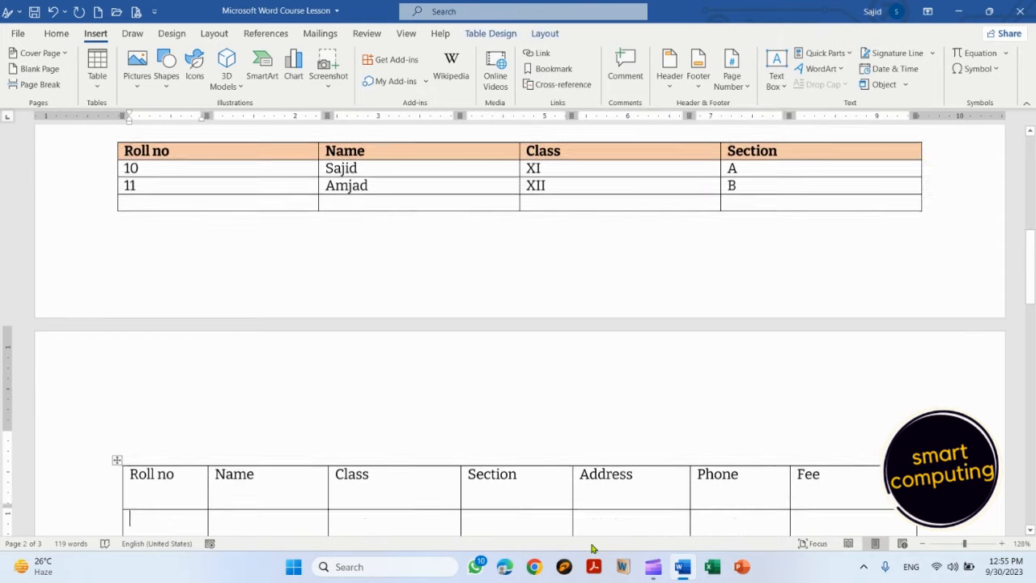
pyautogui.press('Down')
pyautogui.press('Down')
pyautogui.press('Down')
pyautogui.press('Down')
pyautogui.press('Down')
pyautogui.press('Down')
pyautogui.press('Down')
pyautogui.press('Down')
pyautogui.press('Down')
pyautogui.press('Down')
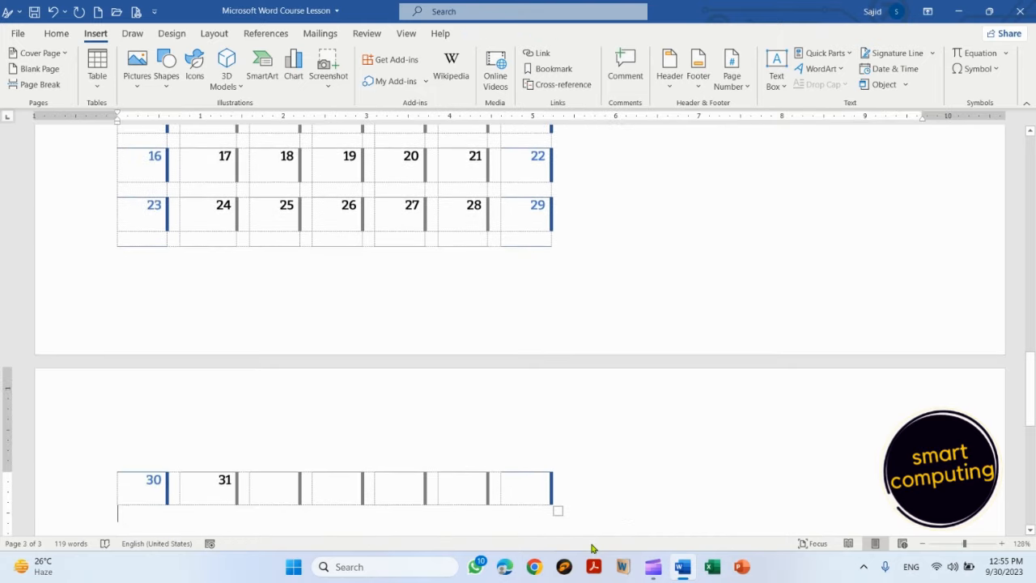
pyautogui.press('Down')
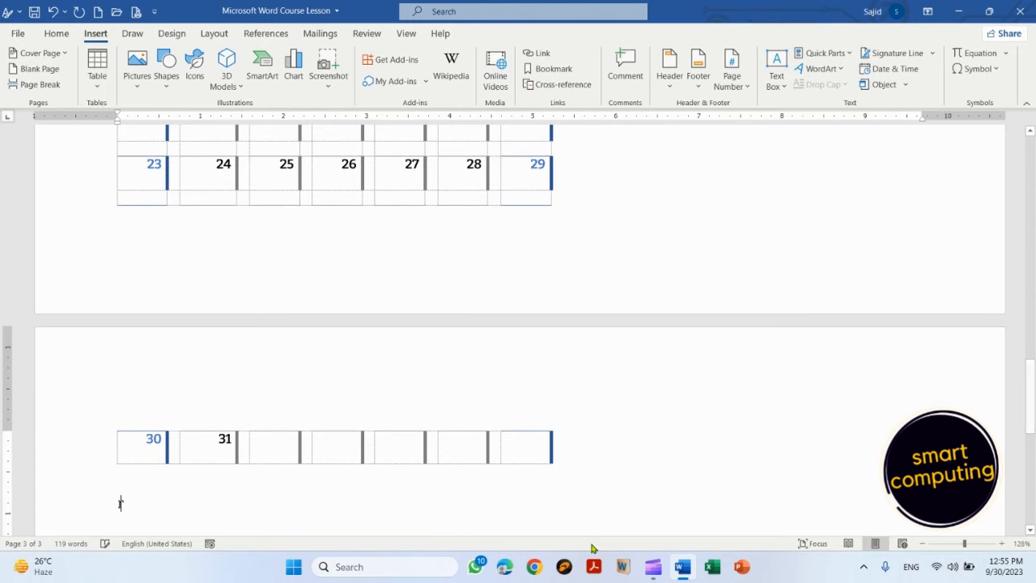
pyautogui.write('Roll no')
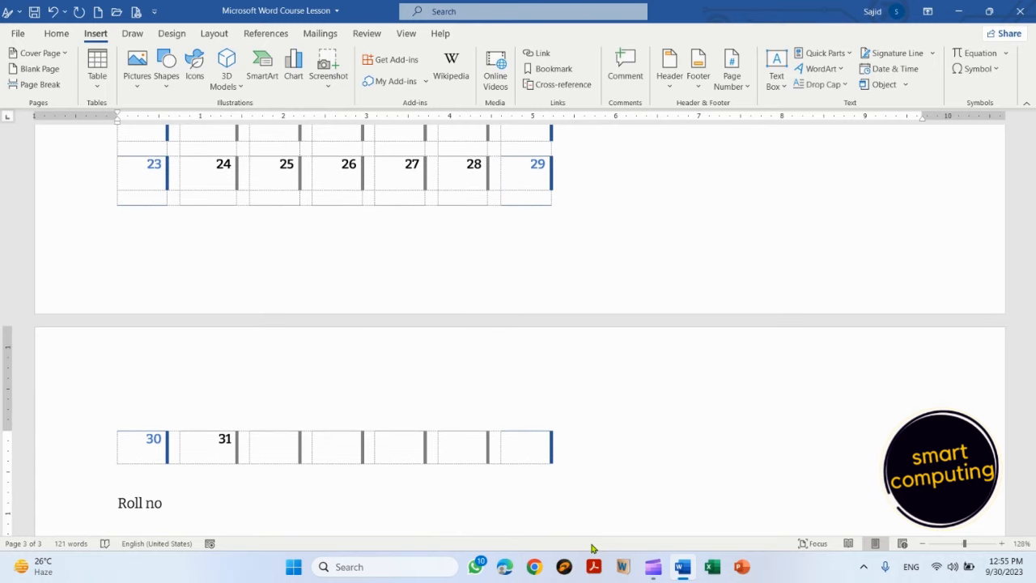
pyautogui.write('\tname')
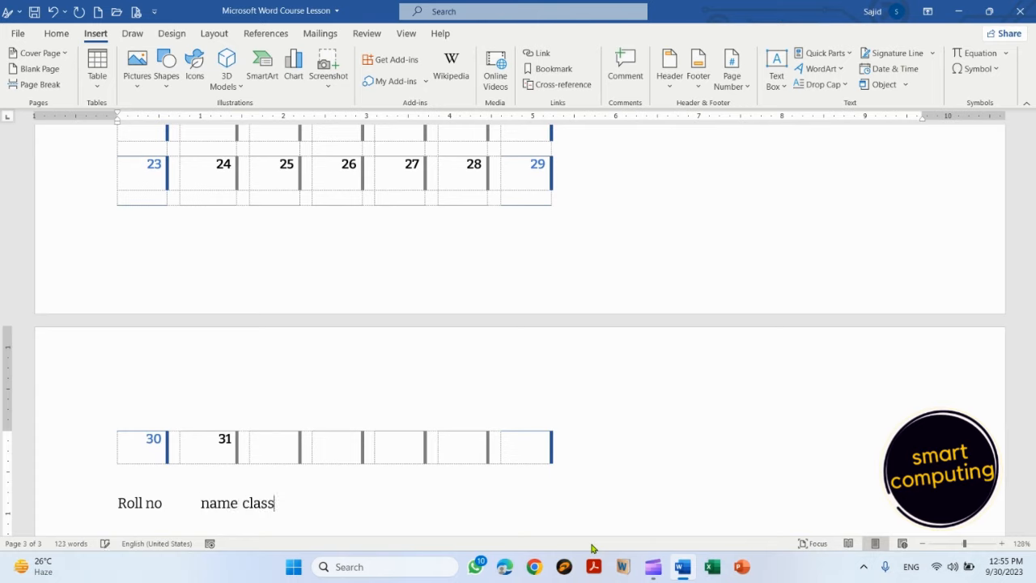
pyautogui.write('tion\tphone')
pyautogui.press('Return')
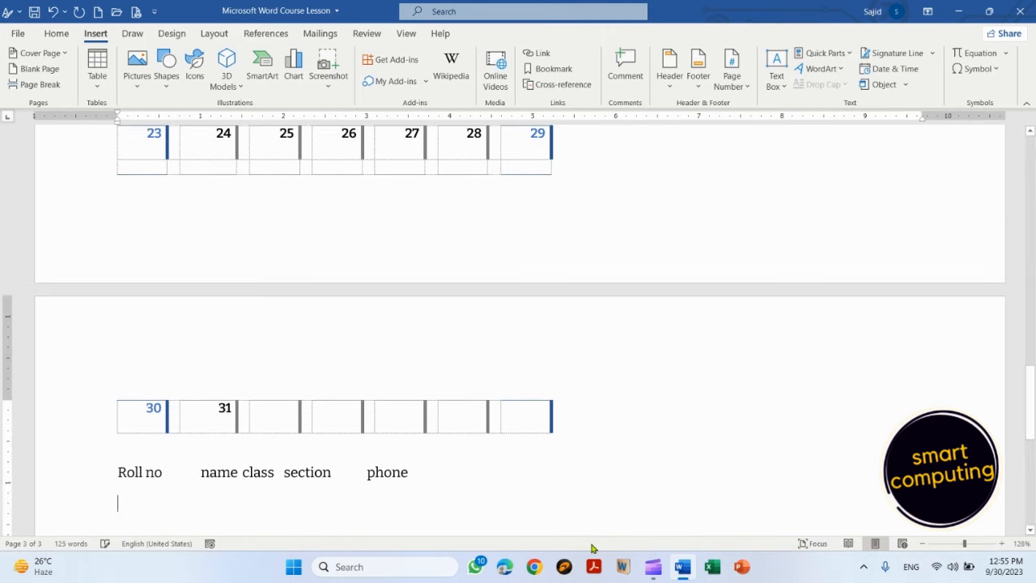
# Convert the heading line to a five-column table with automatic fixed column width, separating the text at tabs
pyautogui.press('Up')
pyautogui.hotkey('shift', 'Down')
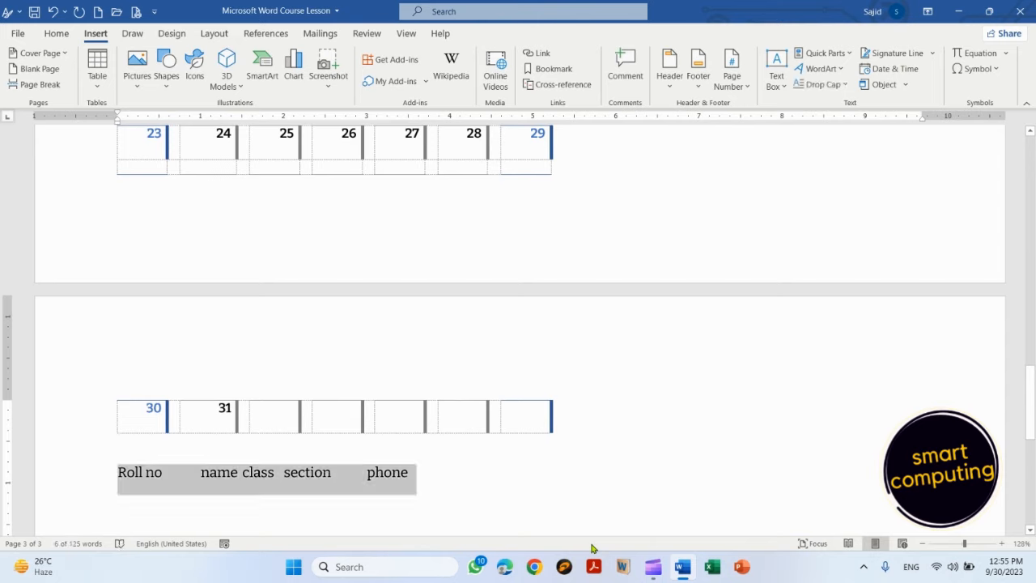
pyautogui.click(96, 88)
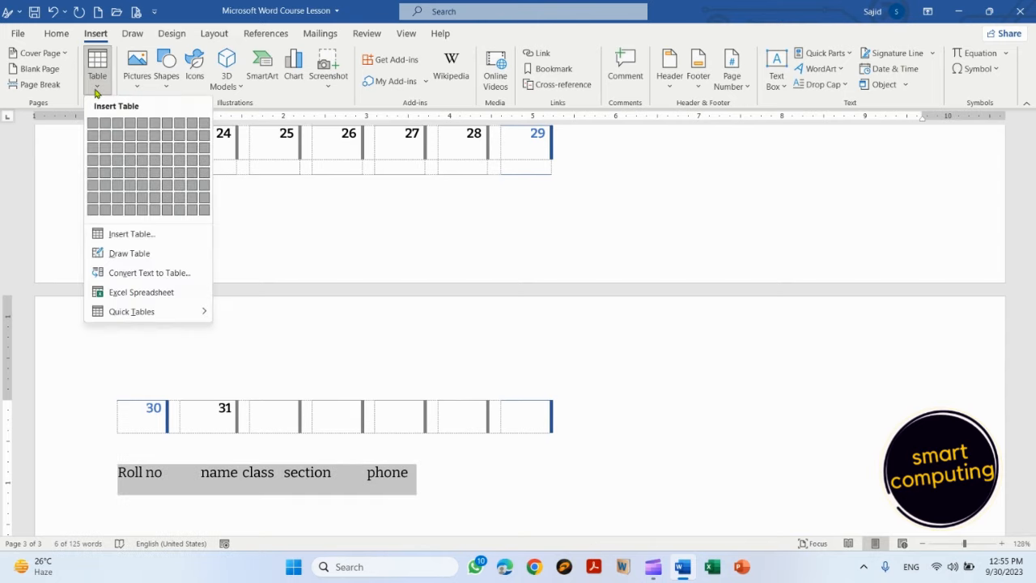
pyautogui.click(154, 273)
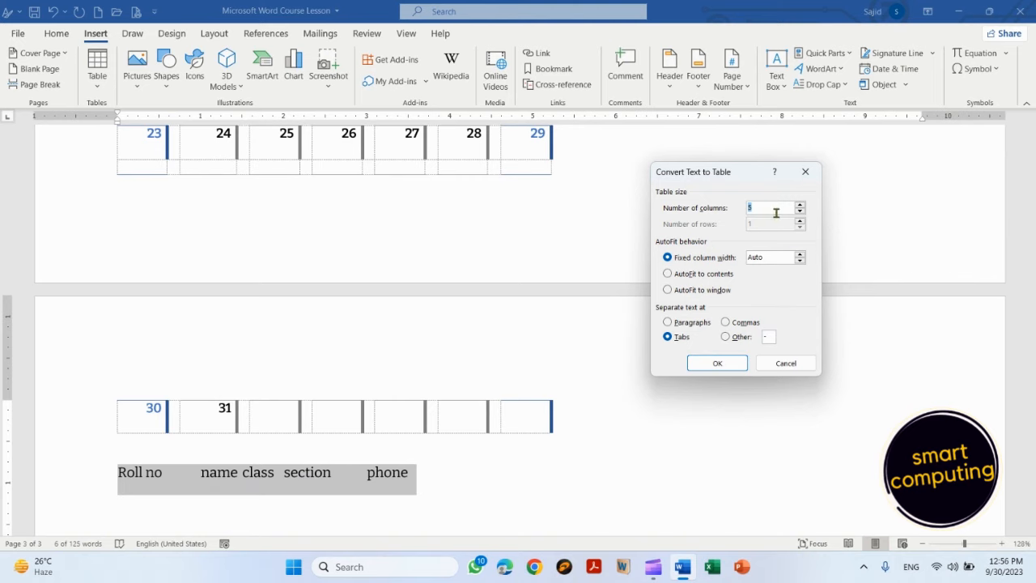
pyautogui.click(717, 362)
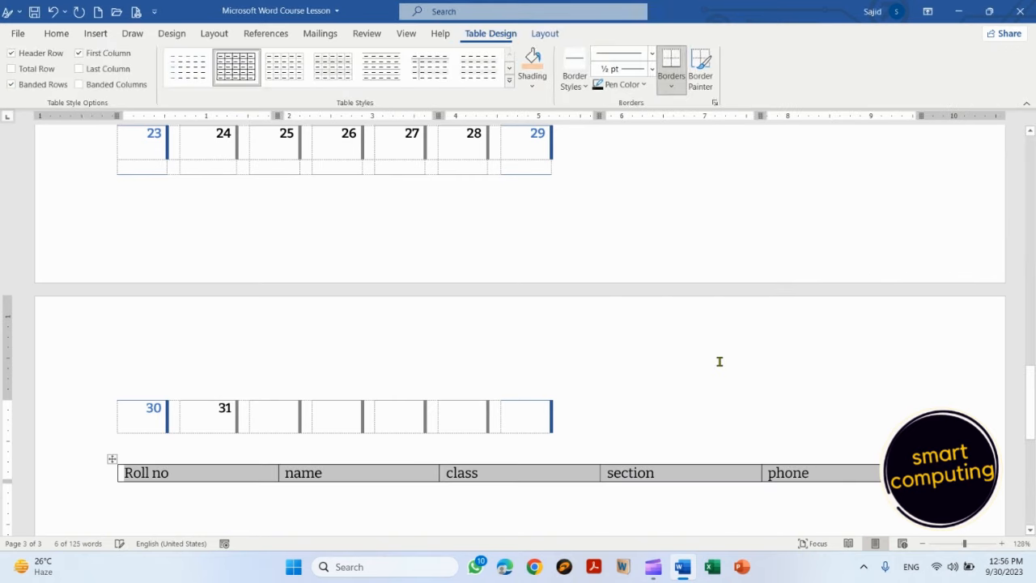
# Add four empty rows below the heading row of the table converted from text
pyautogui.click(712, 477)
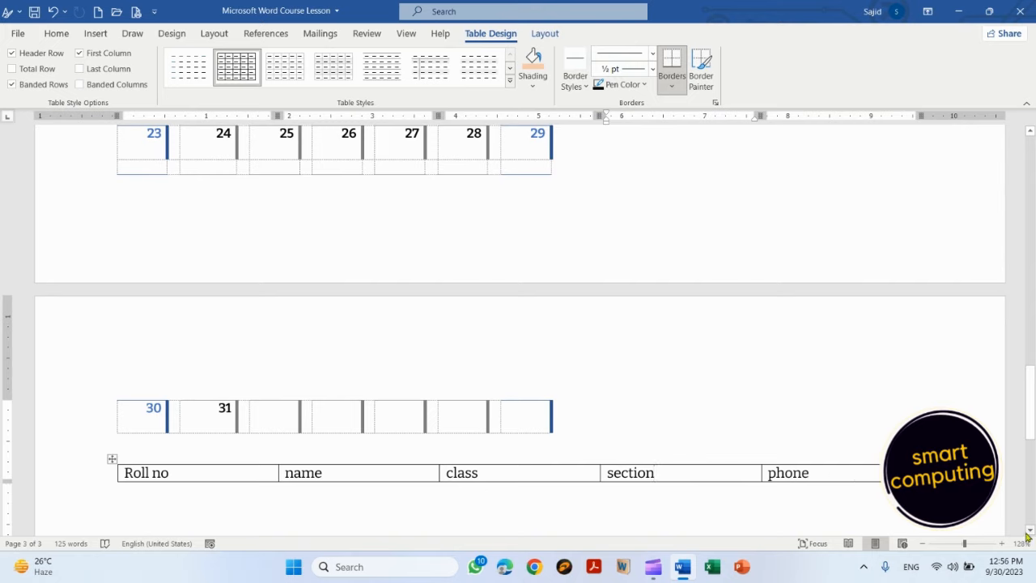
pyautogui.click(813, 474)
pyautogui.press('Tab')
pyautogui.press('Tab')
pyautogui.press('Tab')
pyautogui.press('Tab')
pyautogui.press('Tab')
pyautogui.press('Tab')
pyautogui.press('Tab')
pyautogui.press('Tab')
pyautogui.press('Tab')
pyautogui.press('Tab')
pyautogui.press('Tab')
pyautogui.press('Tab')
pyautogui.press('Tab')
pyautogui.press('Tab')
pyautogui.press('Tab')
pyautogui.press('Tab')
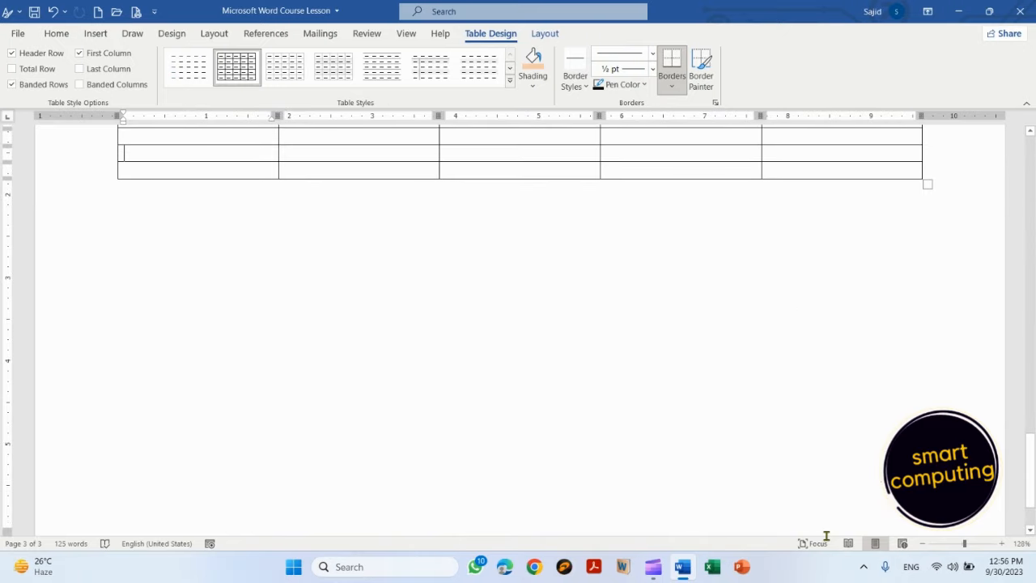
# Look back over the tables from the last page to the first, and review the available table insertion options
pyautogui.press('Up')
pyautogui.press('Up')
pyautogui.press('Up')
pyautogui.press('Up')
pyautogui.press('Up')
pyautogui.press('Up')
pyautogui.press('Up')
pyautogui.press('Up')
pyautogui.press('Up')
pyautogui.press('Up')
pyautogui.press('Up')
pyautogui.press('Up')
pyautogui.press('Up')
pyautogui.press('Up')
pyautogui.press('Up')
pyautogui.press('Up')
pyautogui.press('Up')
pyautogui.press('Up')
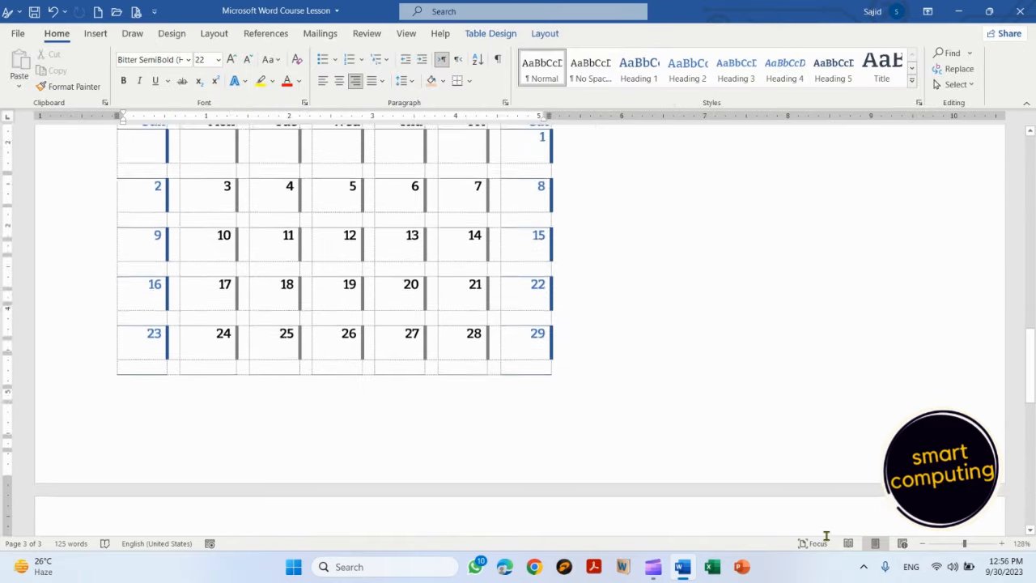
pyautogui.press('Up')
pyautogui.press('Up')
pyautogui.press('Up')
pyautogui.press('Up')
pyautogui.press('Up')
pyautogui.press('Up')
pyautogui.press('Up')
pyautogui.press('Up')
pyautogui.press('Up')
pyautogui.press('Up')
pyautogui.press('Up')
pyautogui.press('Up')
pyautogui.press('Up')
pyautogui.press('Up')
pyautogui.press('Up')
pyautogui.press('Up')
pyautogui.press('Up')
pyautogui.press('Up')
pyautogui.press('Up')
pyautogui.press('Up')
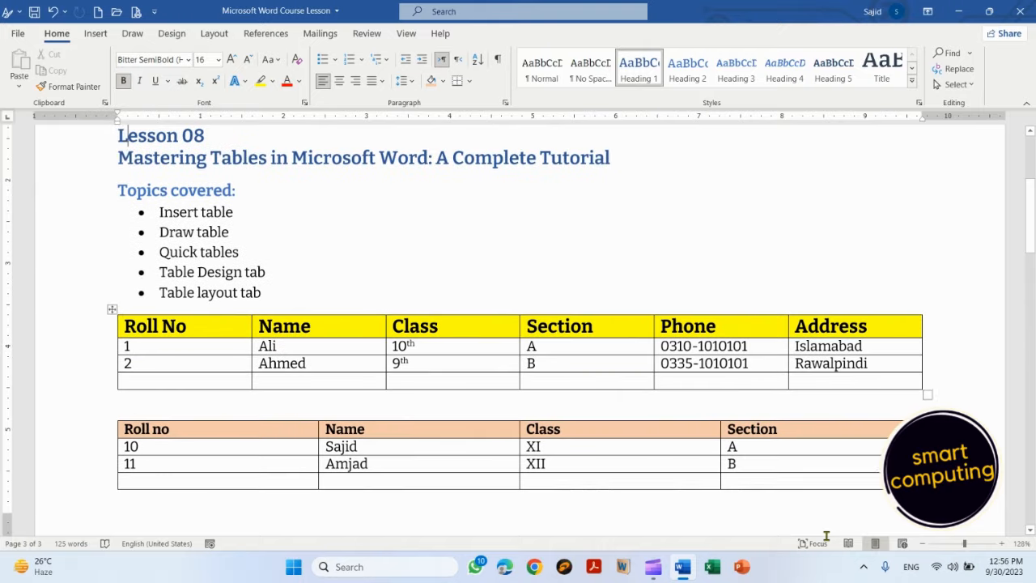
pyautogui.press('Down')
pyautogui.press('Down')
pyautogui.press('Down')
pyautogui.press('Down')
pyautogui.press('Down')
pyautogui.press('Down')
pyautogui.press('Down')
pyautogui.press('Down')
pyautogui.press('Down')
pyautogui.press('Down')
pyautogui.press('Down')
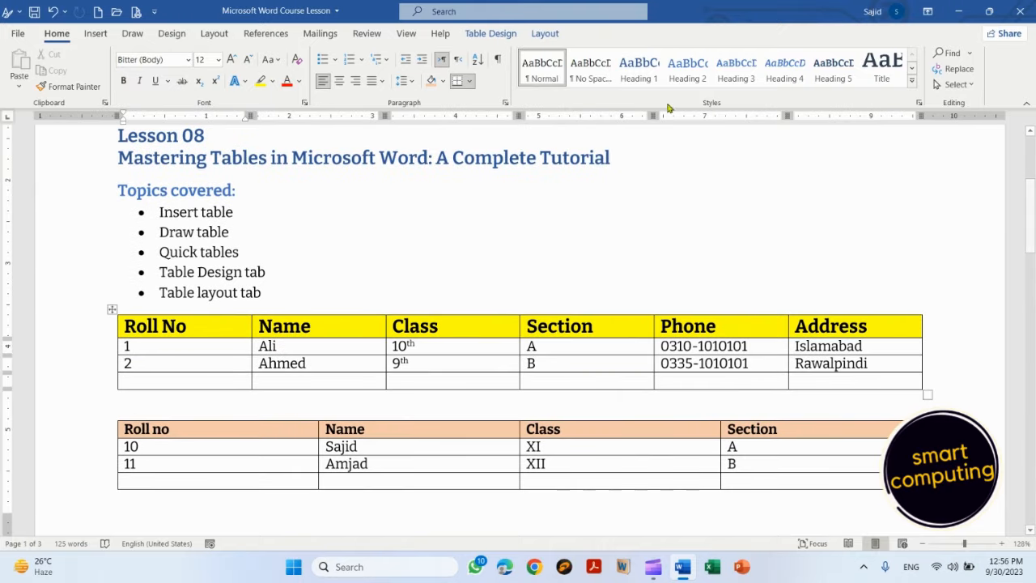
pyautogui.click(96, 35)
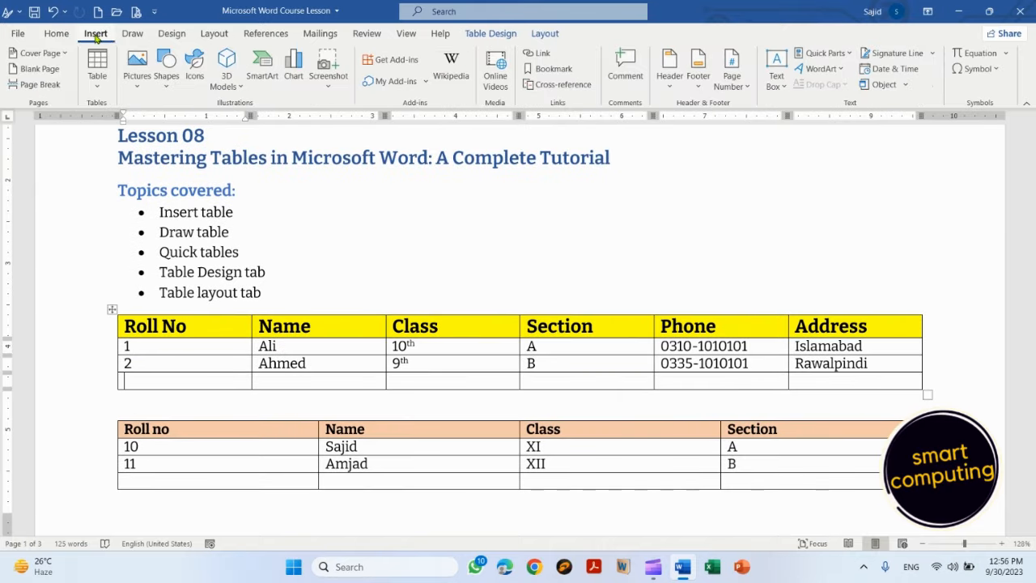
pyautogui.click(99, 83)
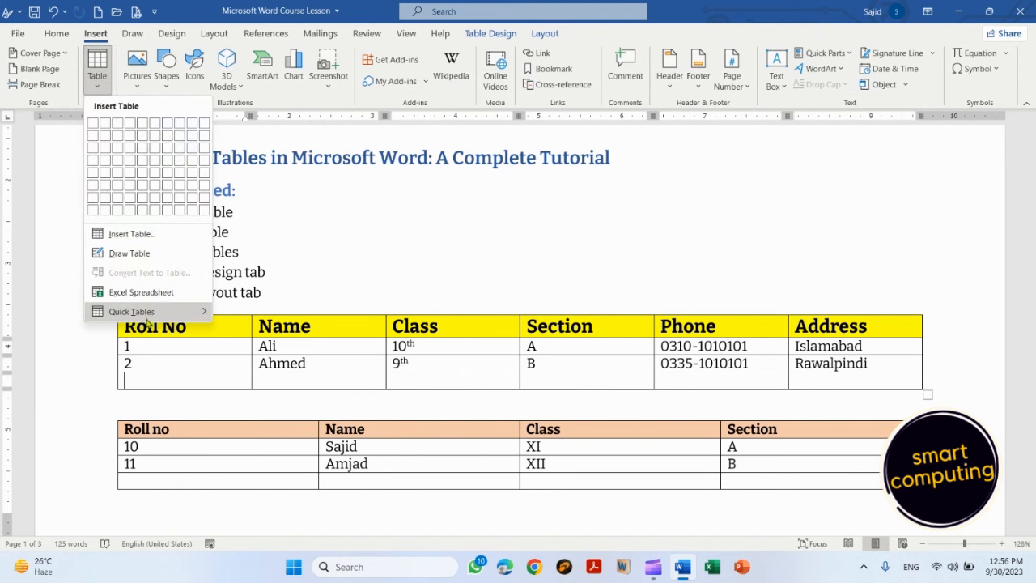
pyautogui.moveTo(148, 313)
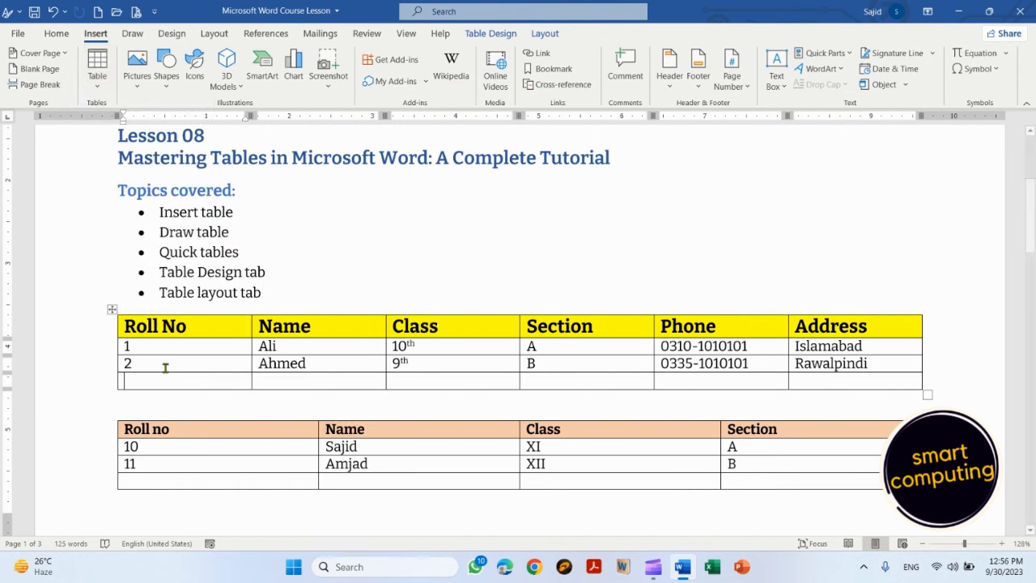
pyautogui.click(165, 371)
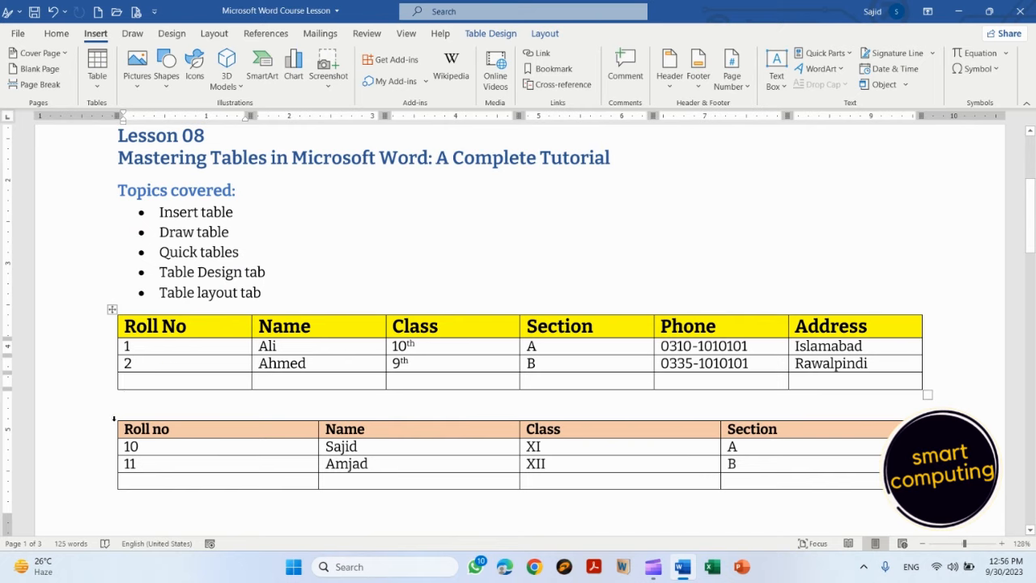
# Delete the second table on the first page, the one with the orange heading row
pyautogui.click(146, 428)
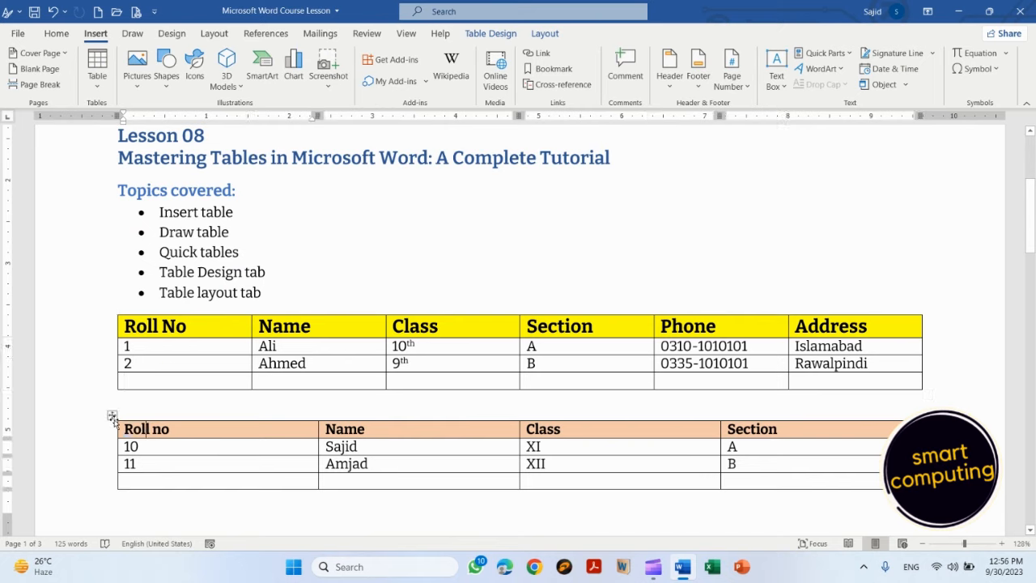
pyautogui.click(112, 416)
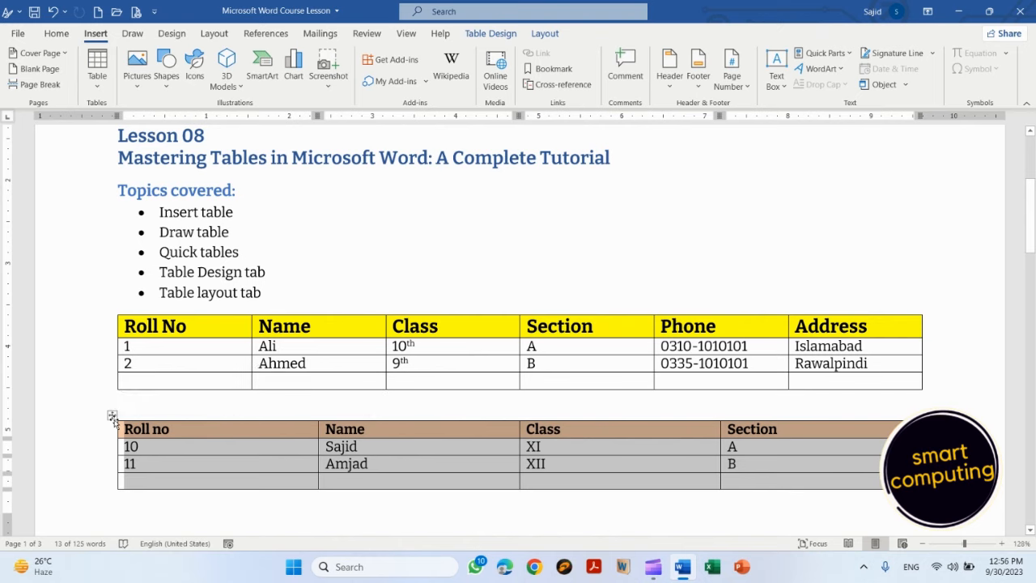
pyautogui.rightClick(115, 421)
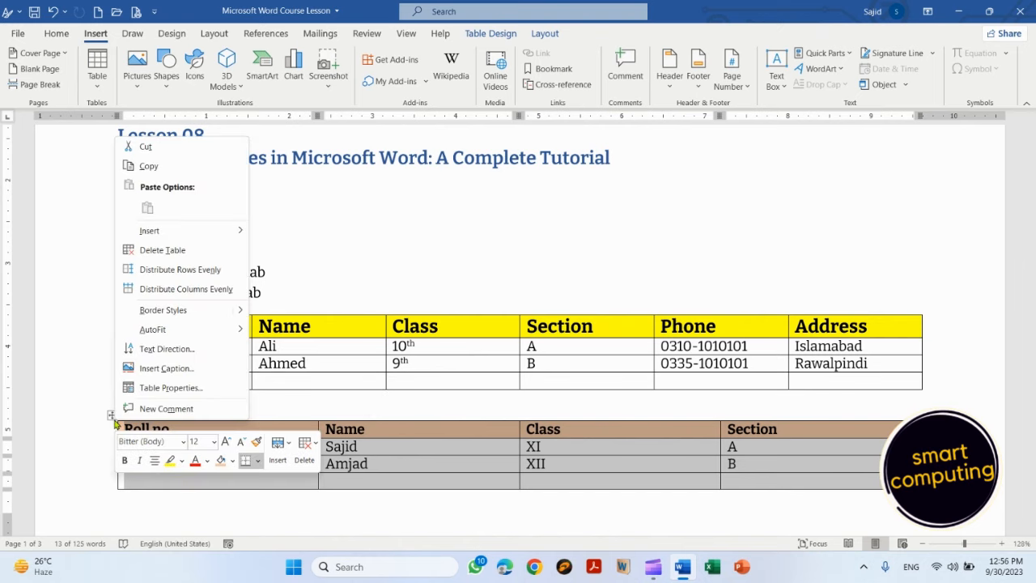
pyautogui.click(172, 252)
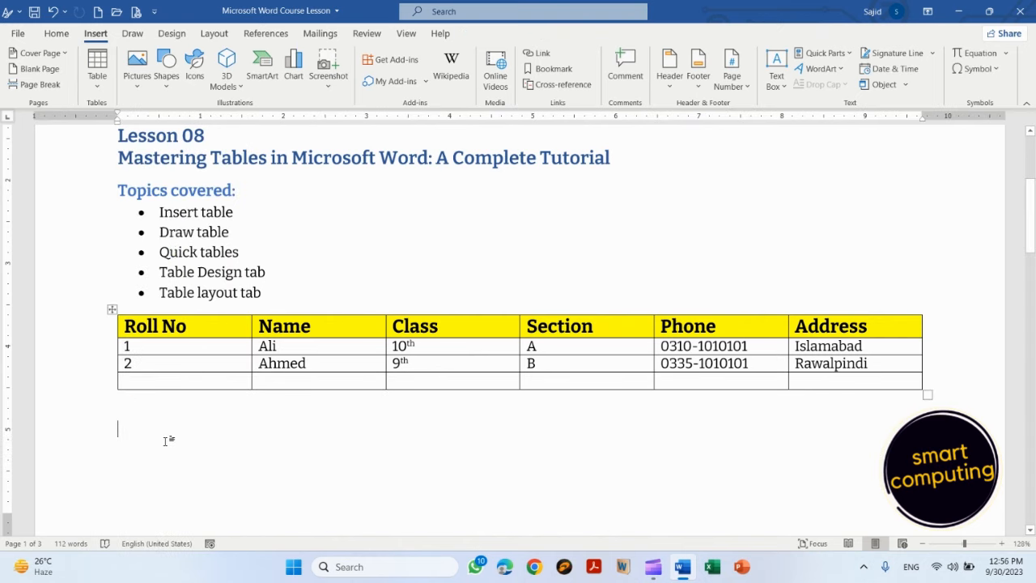
# Delete the drawn table above the December calendar on the second page
pyautogui.press('Down')
pyautogui.press('Down')
pyautogui.press('Down')
pyautogui.press('Down')
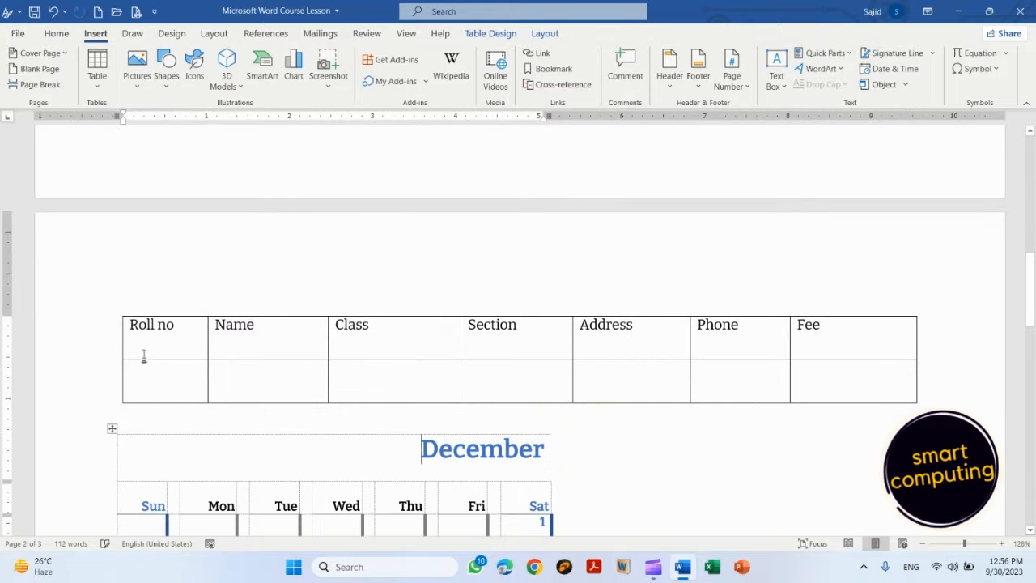
pyautogui.click(144, 327)
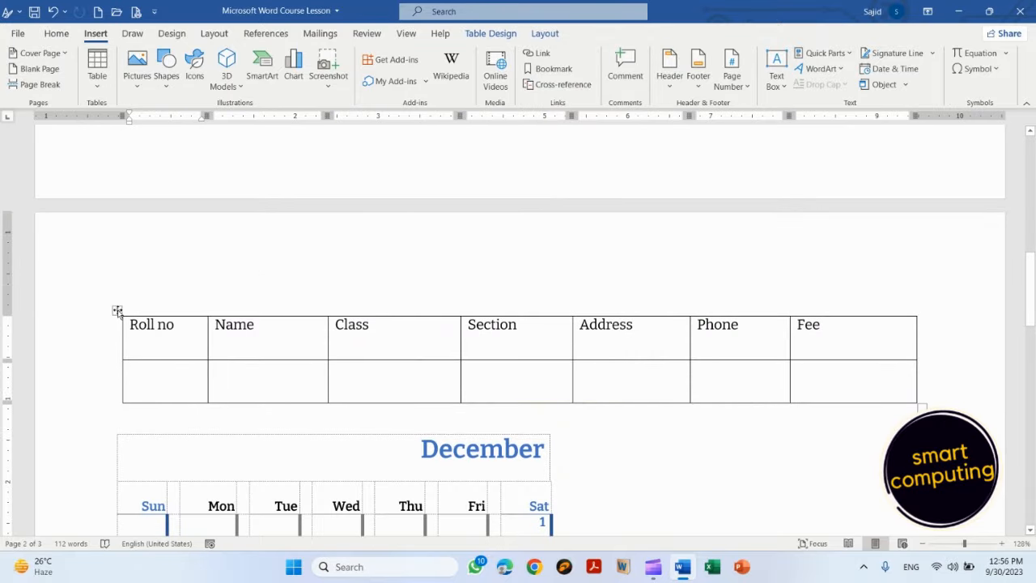
pyautogui.rightClick(117, 311)
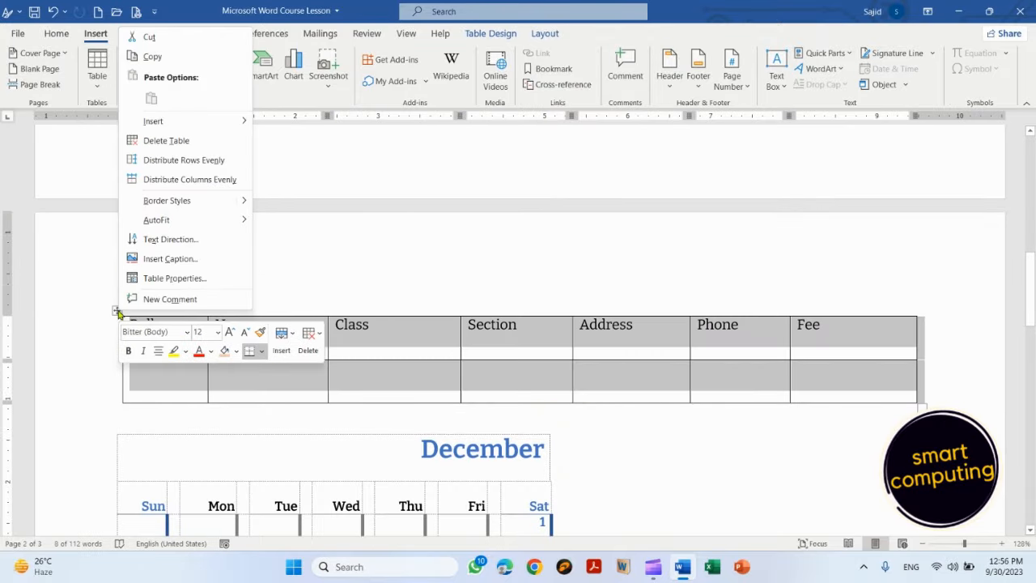
pyautogui.click(166, 142)
# Delete the entire December calendar table
pyautogui.click(138, 330)
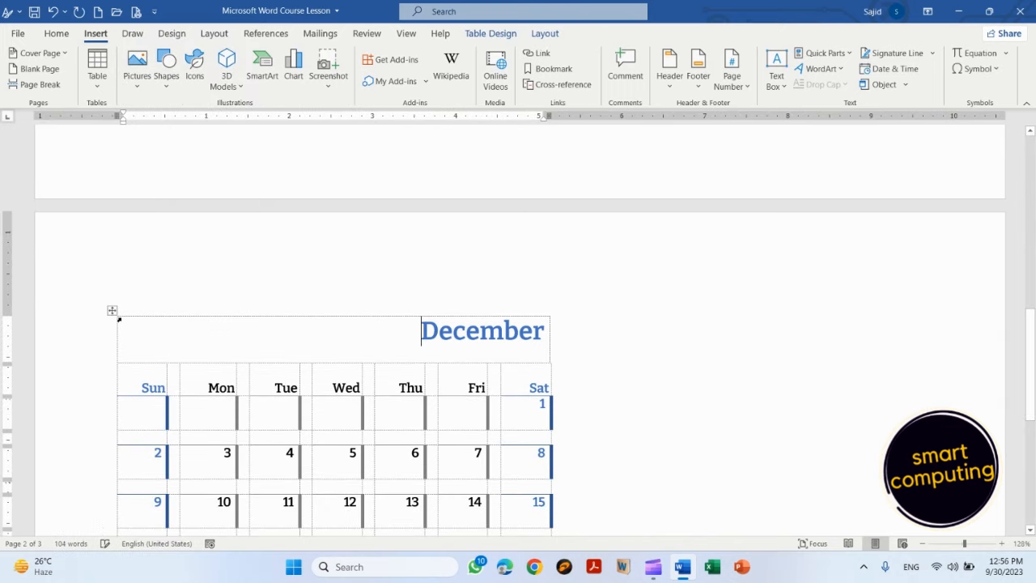
pyautogui.click(112, 309)
pyautogui.rightClick(111, 310)
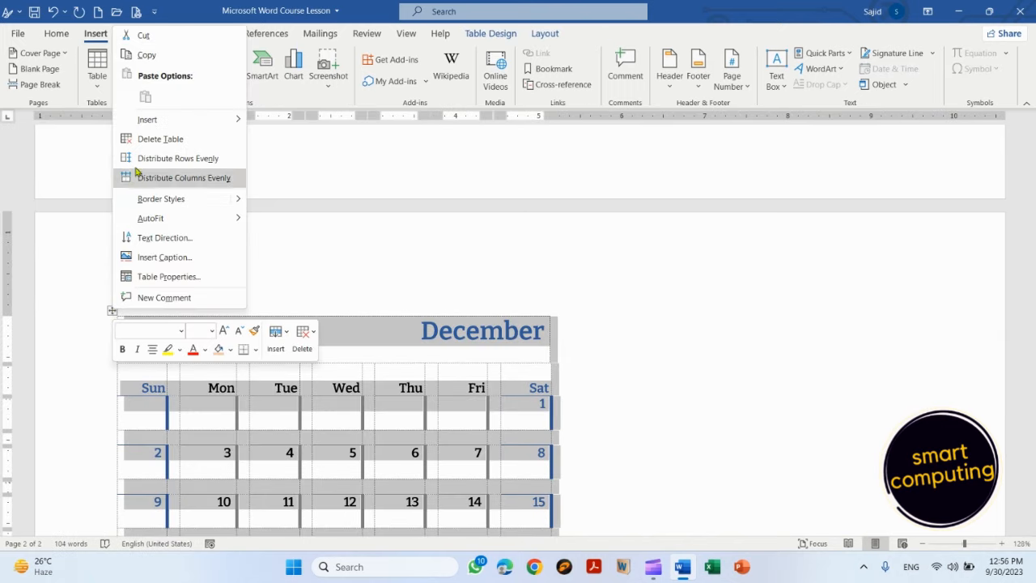
pyautogui.click(153, 137)
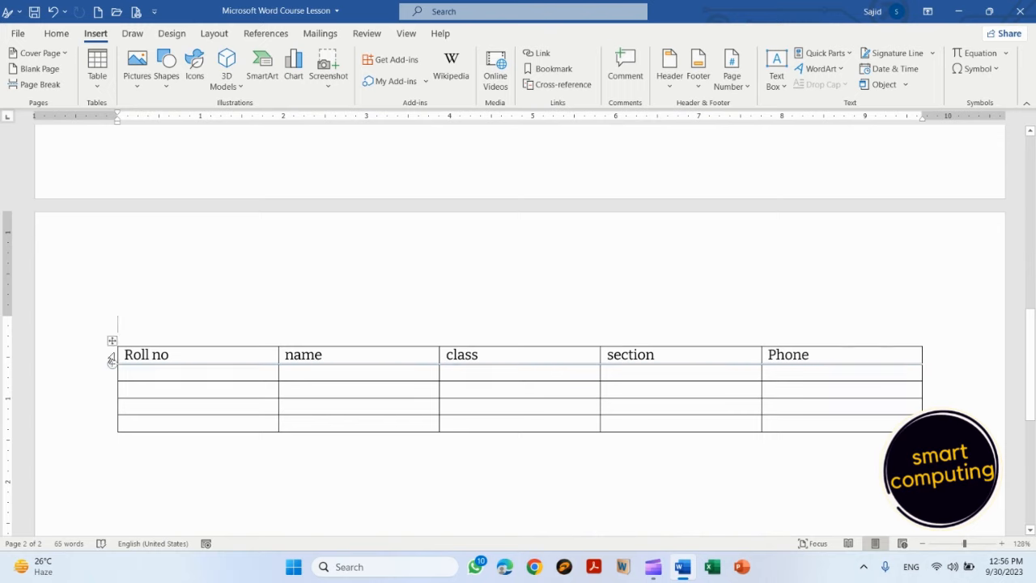
# Delete the table converted from text and remove the empty second page
pyautogui.rightClick(114, 340)
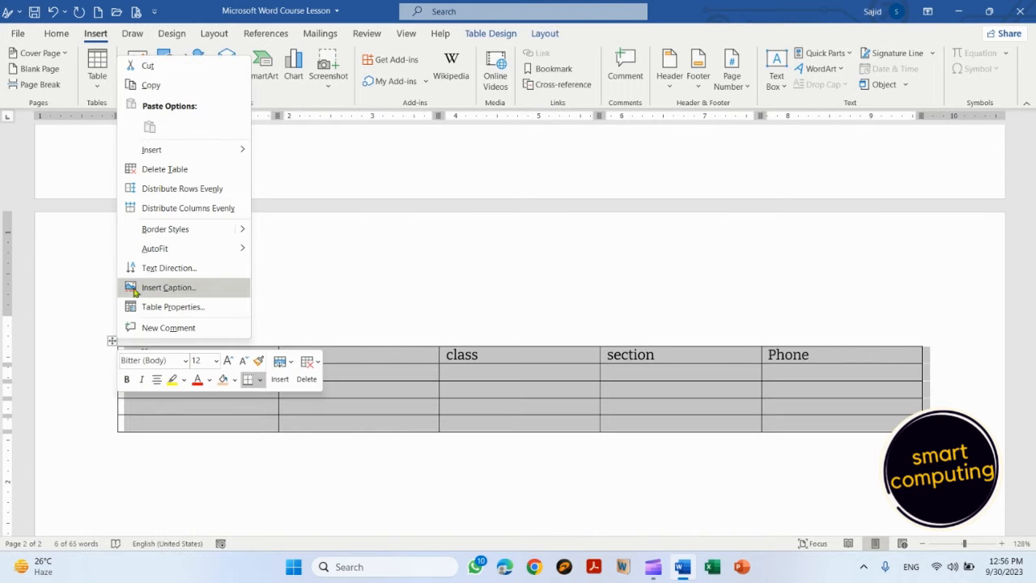
pyautogui.click(177, 171)
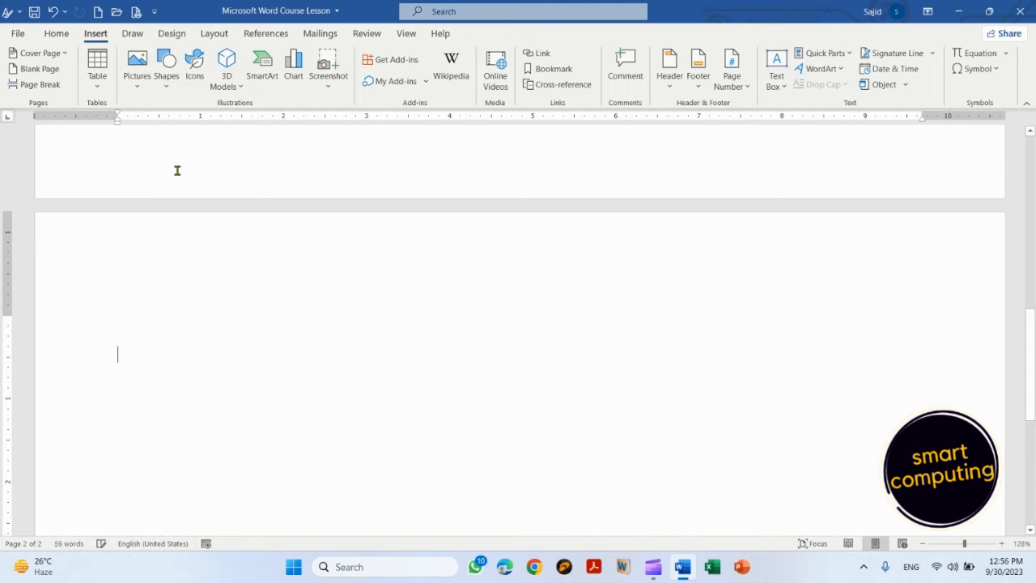
pyautogui.hotkey('ctrl', 'z')
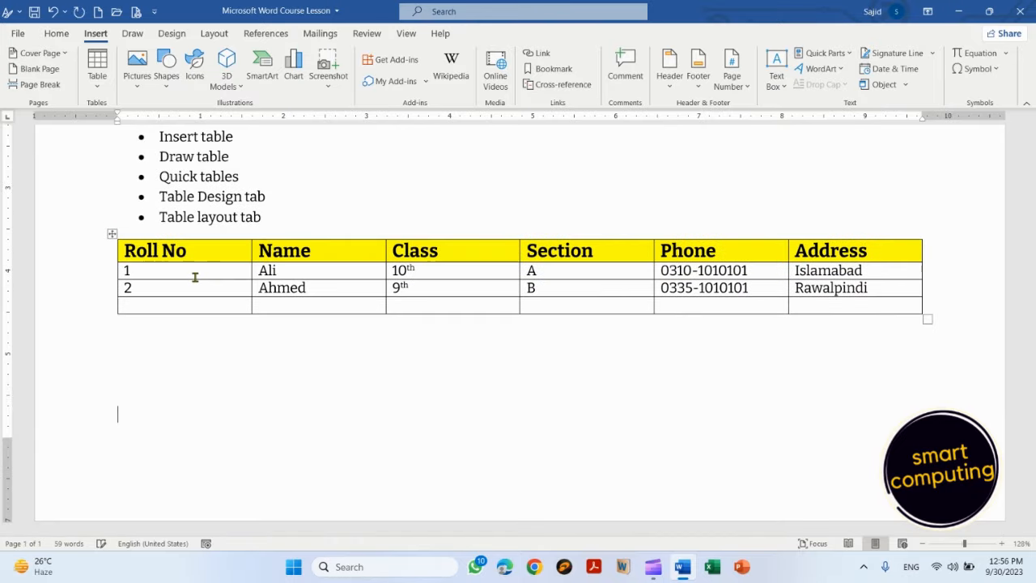
pyautogui.press('BackSpace')
# Place the cursor in the Roll No heading of the yellow-headed table and show the table design options
pyautogui.press('Up')
pyautogui.press('Up')
pyautogui.press('Up')
pyautogui.press('Up')
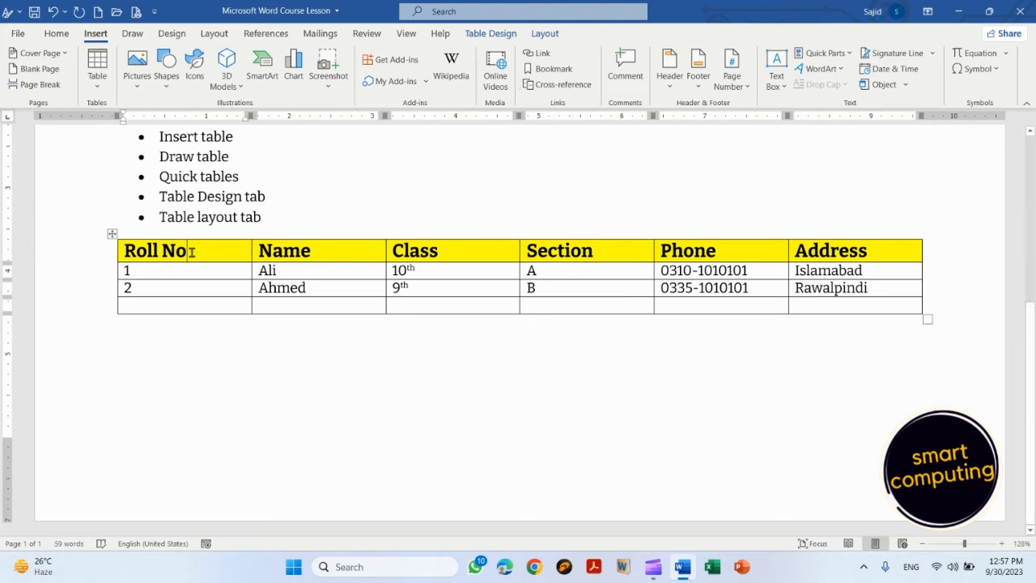
pyautogui.click(490, 34)
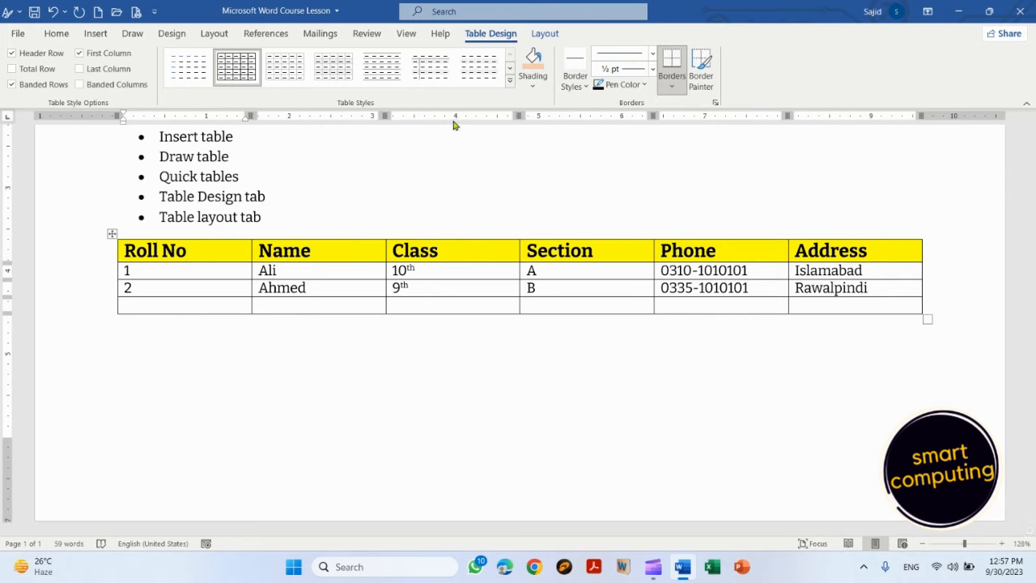
# Apply the Grid Table 6 Colorful style to the yellow-headed student table
pyautogui.click(510, 71)
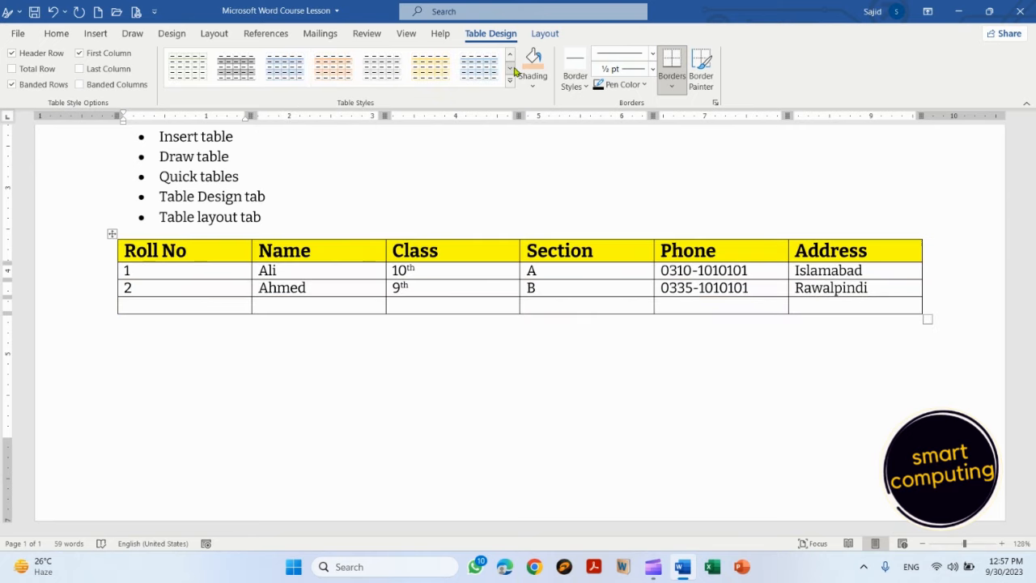
pyautogui.click(514, 70)
pyautogui.click(514, 70)
pyautogui.click(513, 71)
pyautogui.click(514, 70)
pyautogui.click(514, 70)
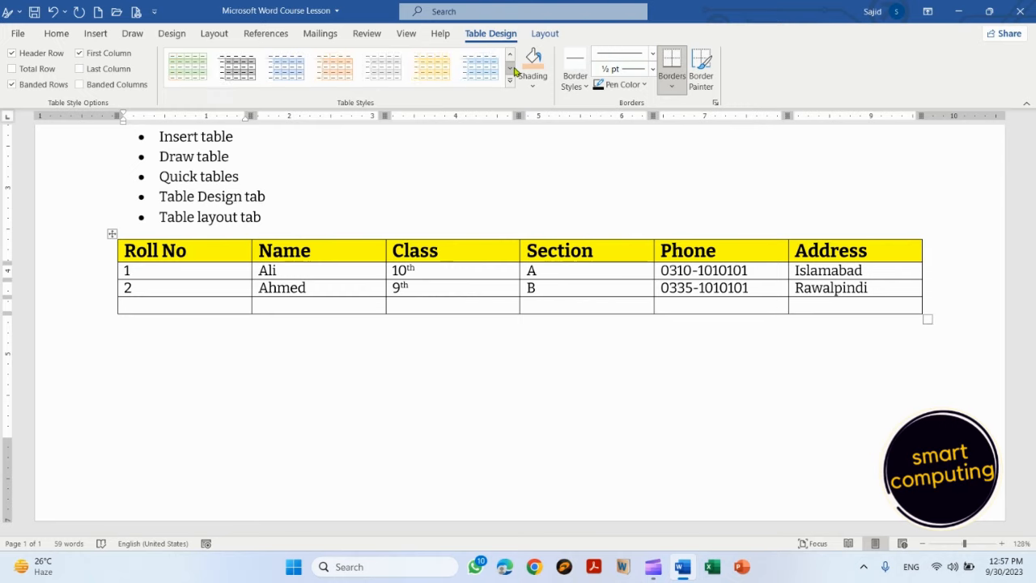
pyautogui.click(514, 70)
pyautogui.click(514, 71)
pyautogui.click(514, 71)
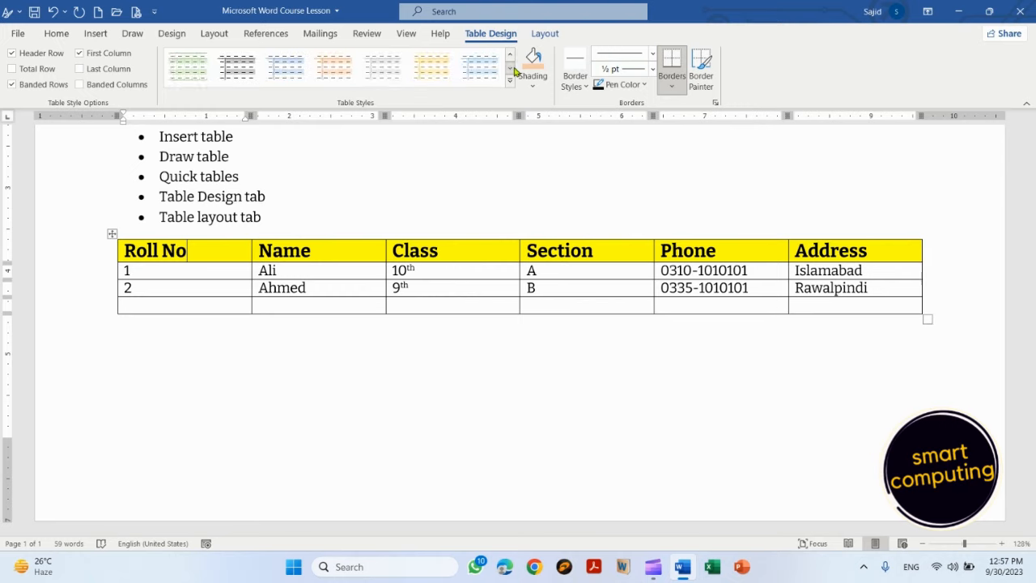
pyautogui.click(510, 58)
pyautogui.click(511, 57)
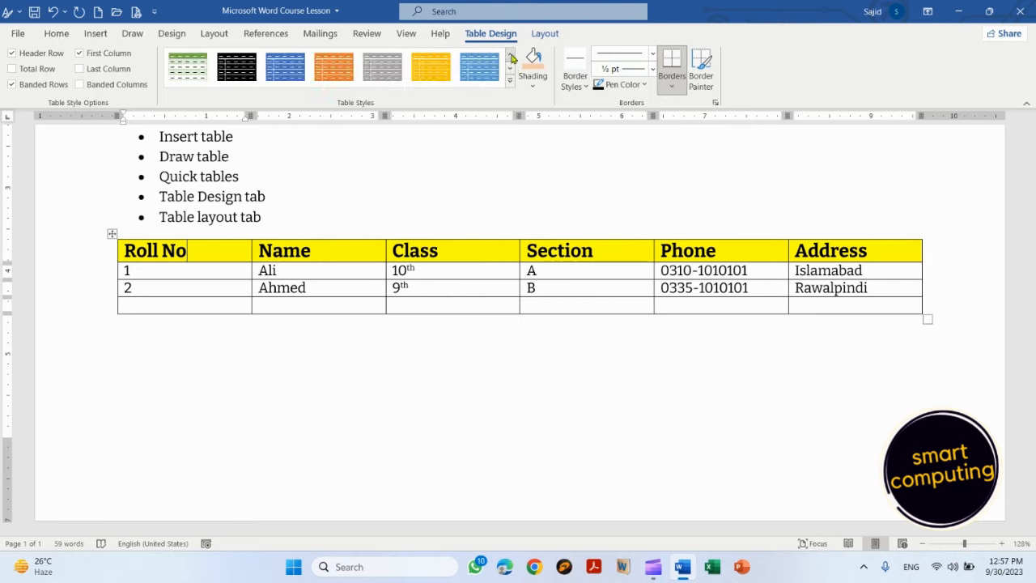
pyautogui.click(511, 58)
pyautogui.click(511, 57)
pyautogui.click(510, 57)
pyautogui.click(510, 57)
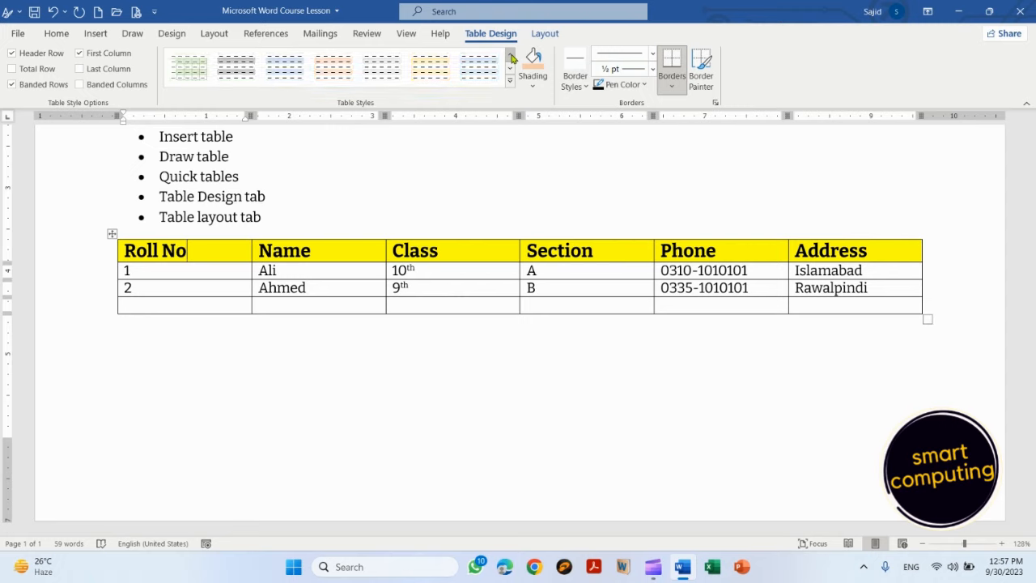
pyautogui.click(511, 58)
pyautogui.click(511, 57)
pyautogui.click(511, 58)
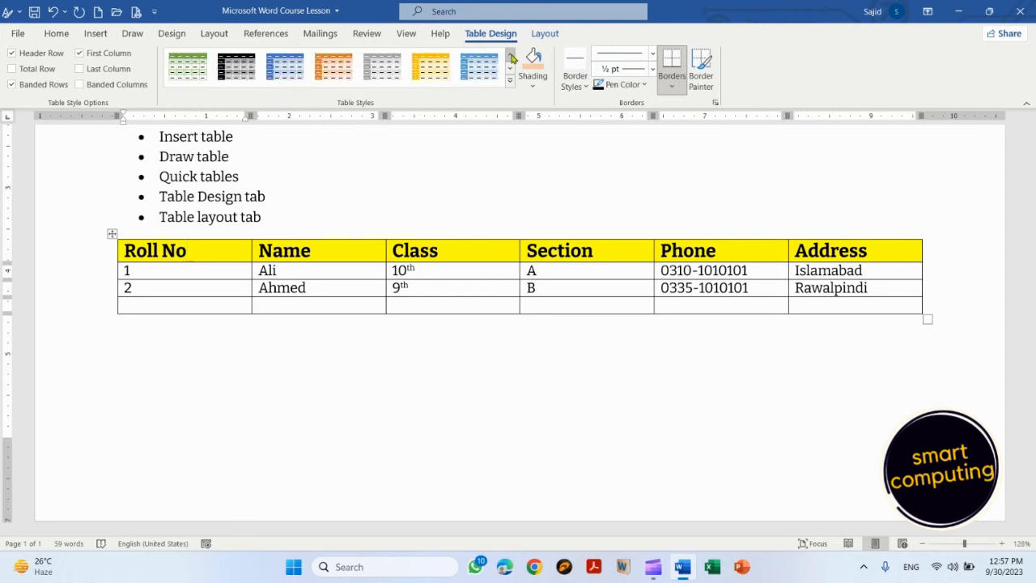
pyautogui.click(513, 71)
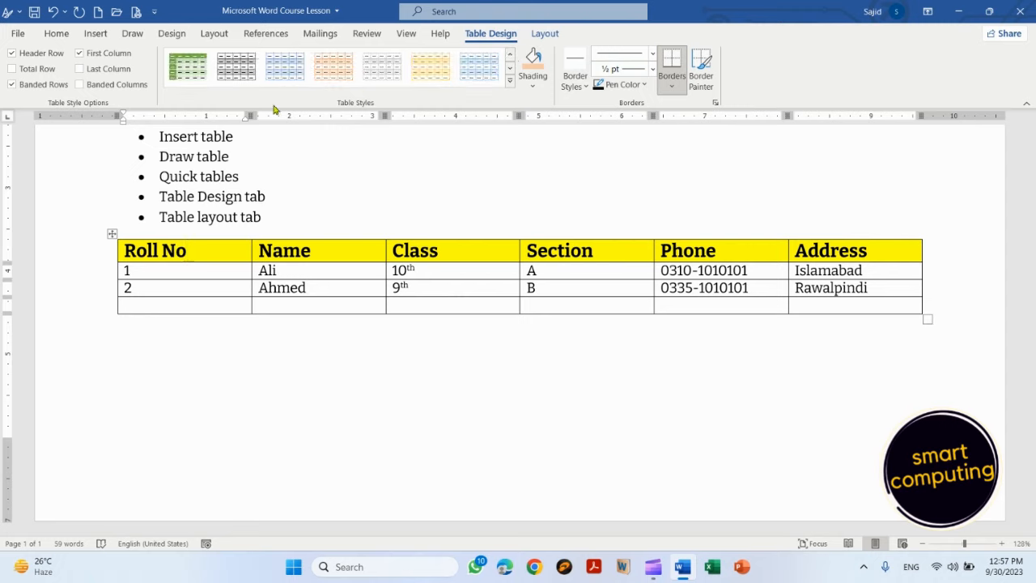
pyautogui.click(240, 73)
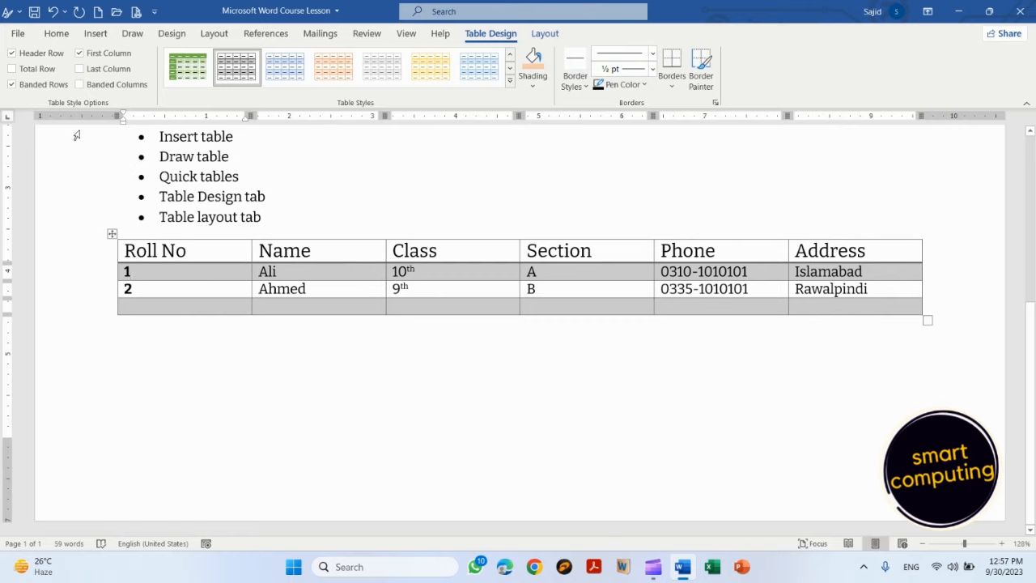
# Turn the table's Banded Rows option off and back on twice, and switch Total Row on and off again
pyautogui.click(51, 90)
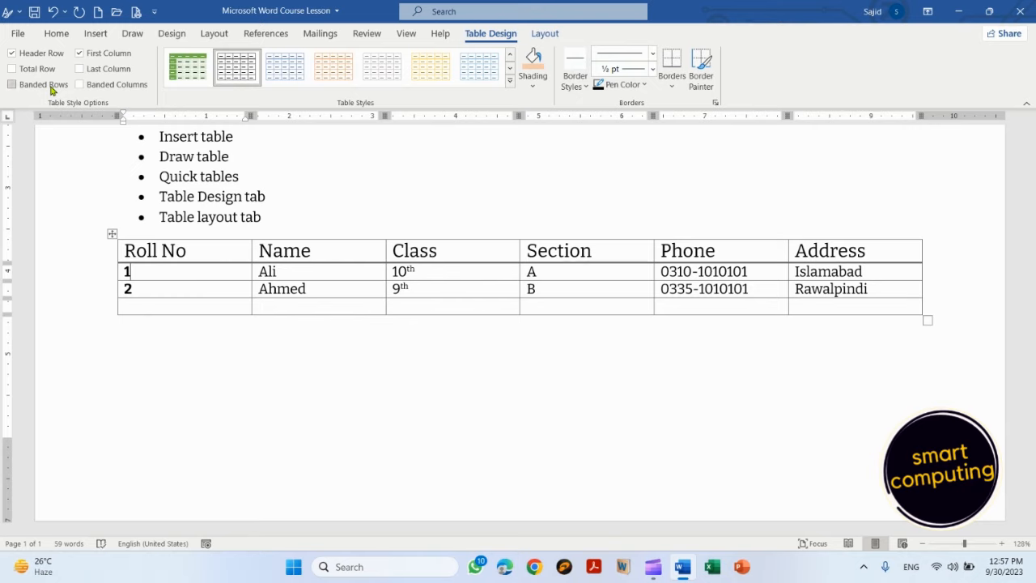
pyautogui.click(51, 90)
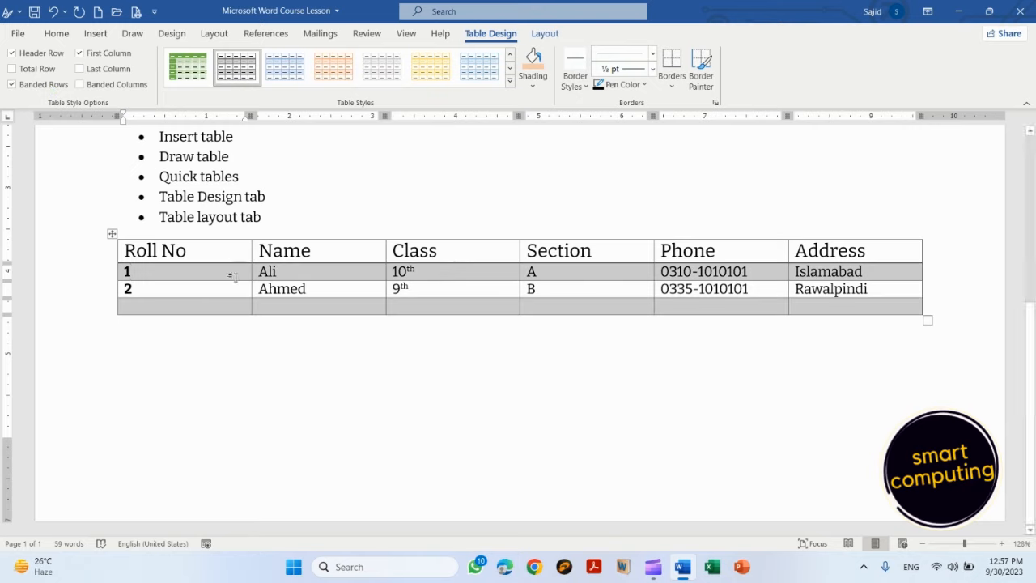
pyautogui.click(44, 87)
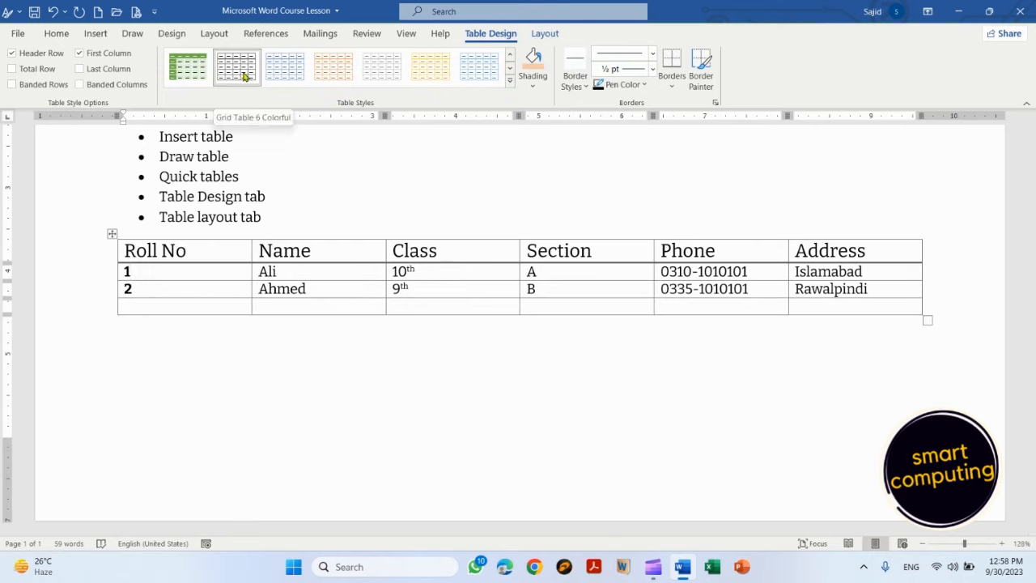
pyautogui.click(42, 85)
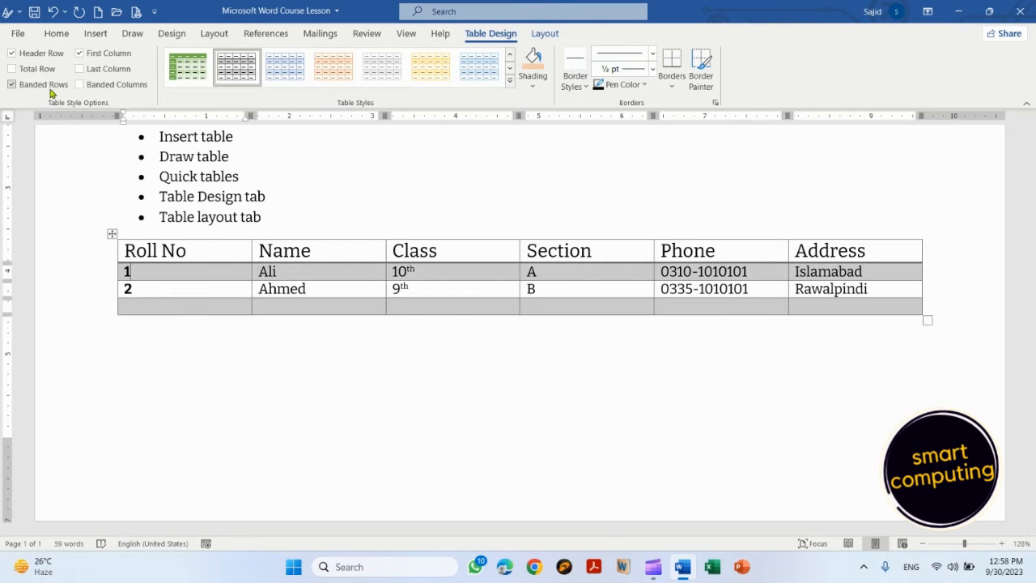
pyautogui.click(43, 70)
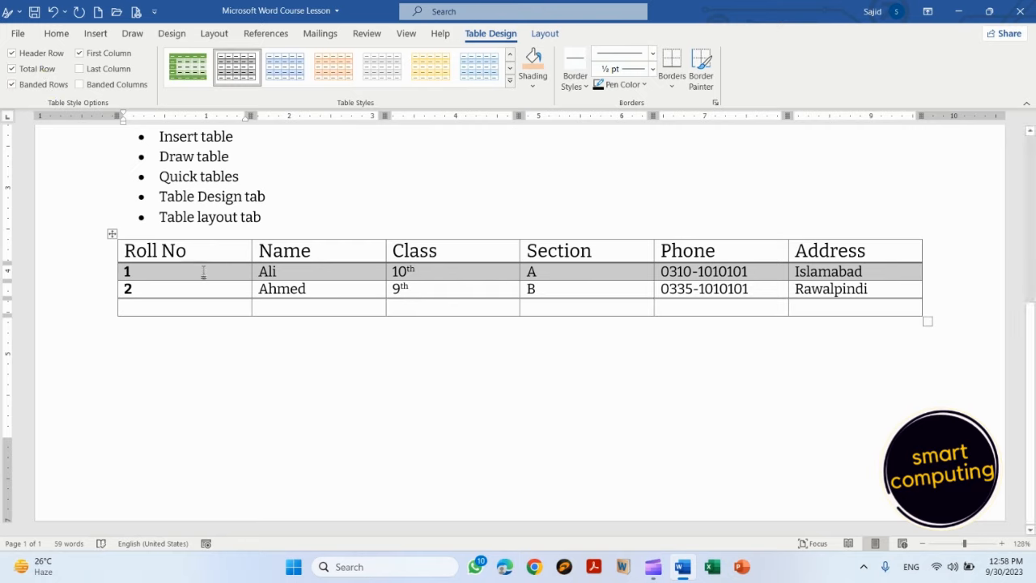
pyautogui.click(44, 70)
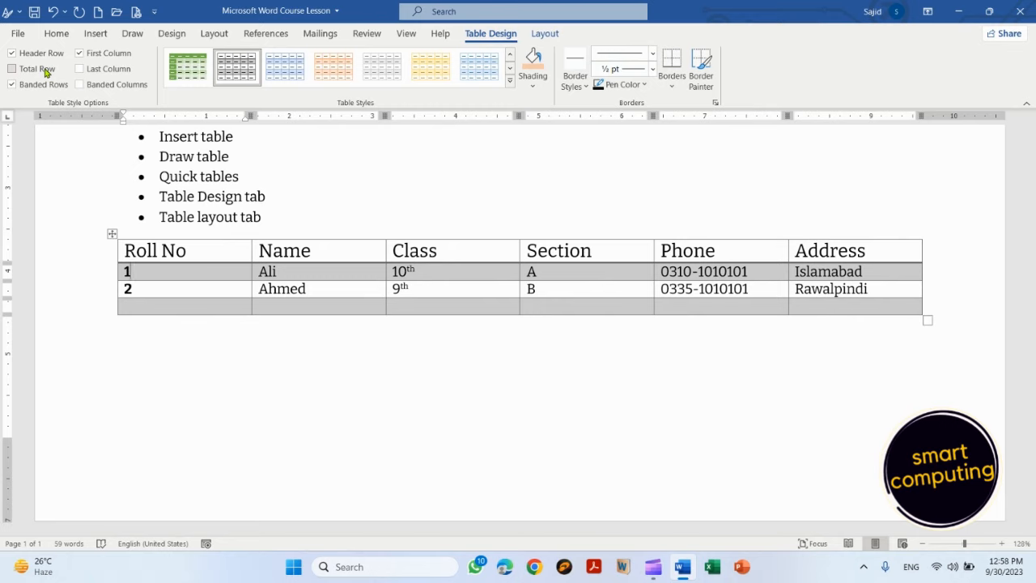
# Turn the Last Column option on and off twice, and switch Header Row off and back on
pyautogui.click(110, 71)
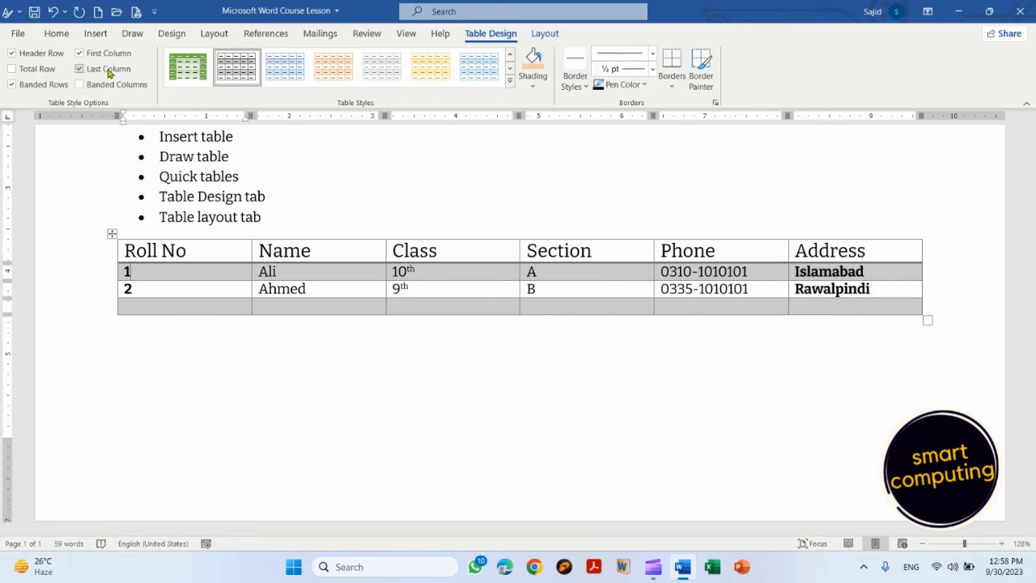
pyautogui.click(109, 71)
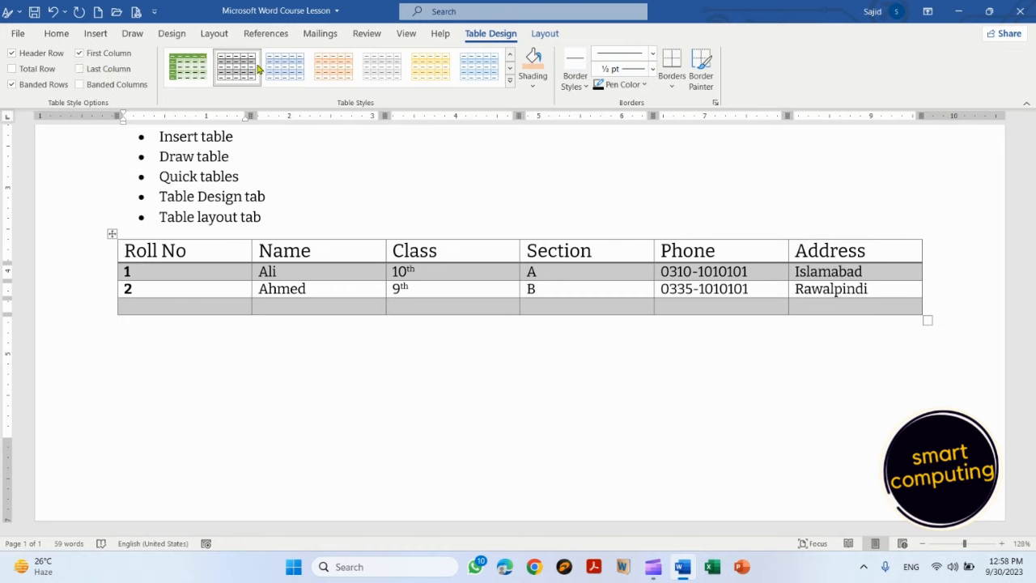
pyautogui.click(130, 72)
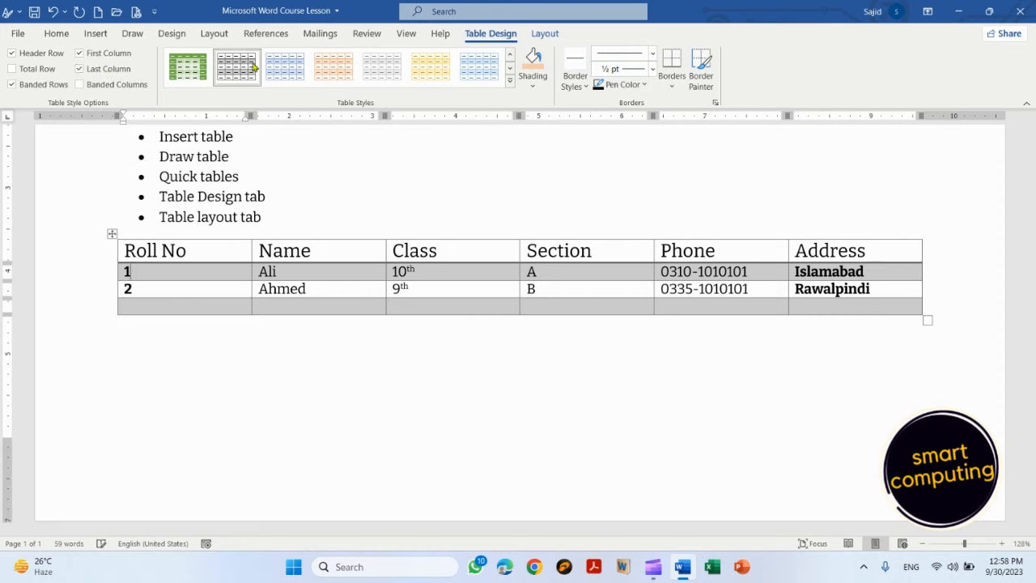
pyautogui.click(118, 71)
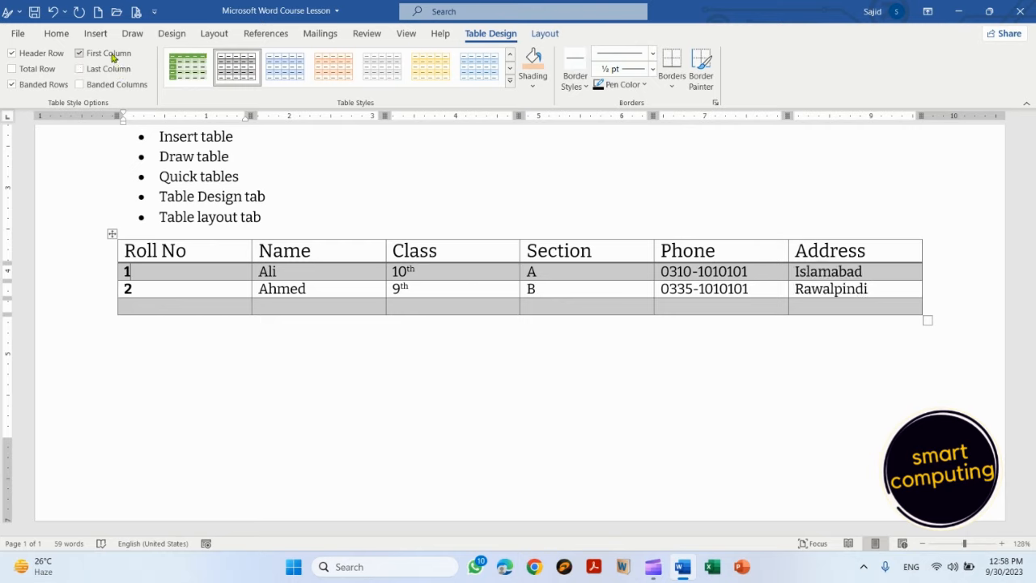
pyautogui.click(42, 55)
pyautogui.click(45, 53)
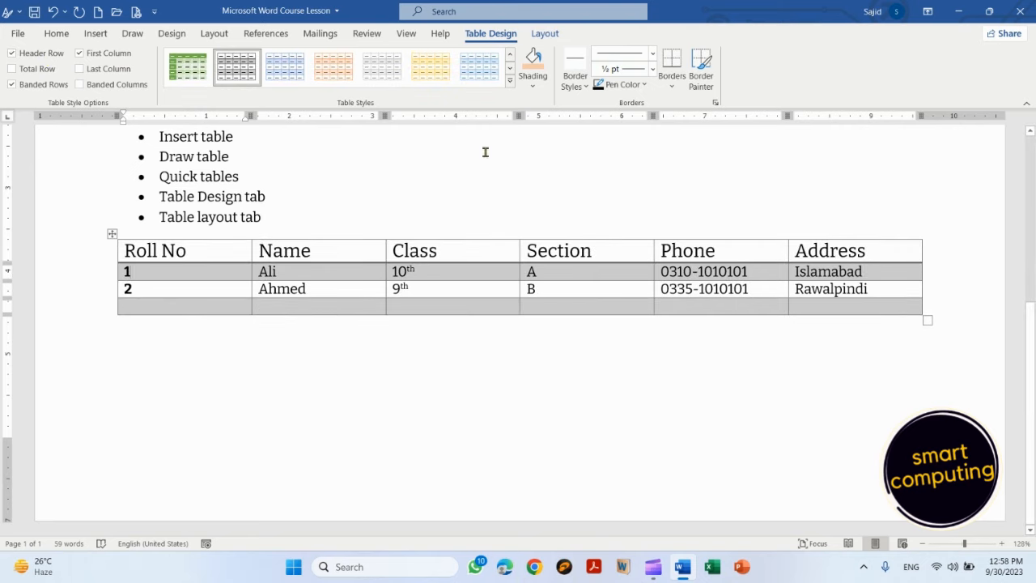
# Look through the full gallery of plain, grid and list table styles without choosing one
pyautogui.click(509, 81)
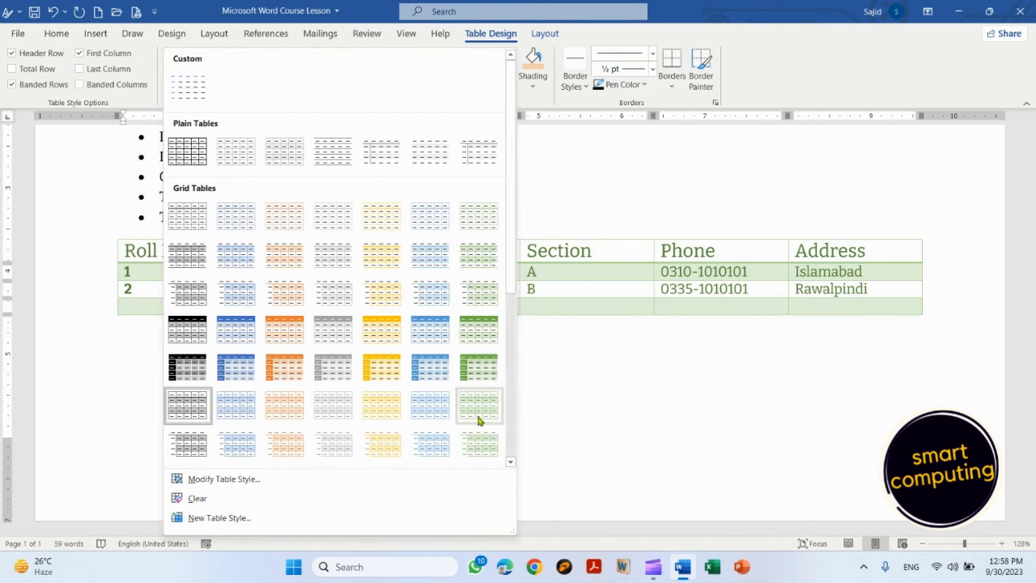
pyautogui.click(510, 450)
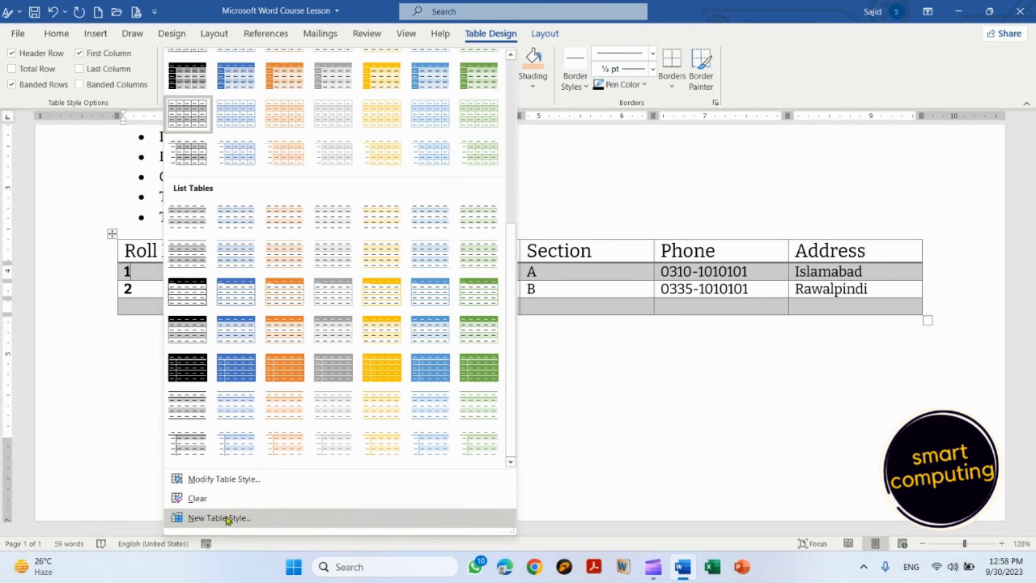
pyautogui.click(763, 57)
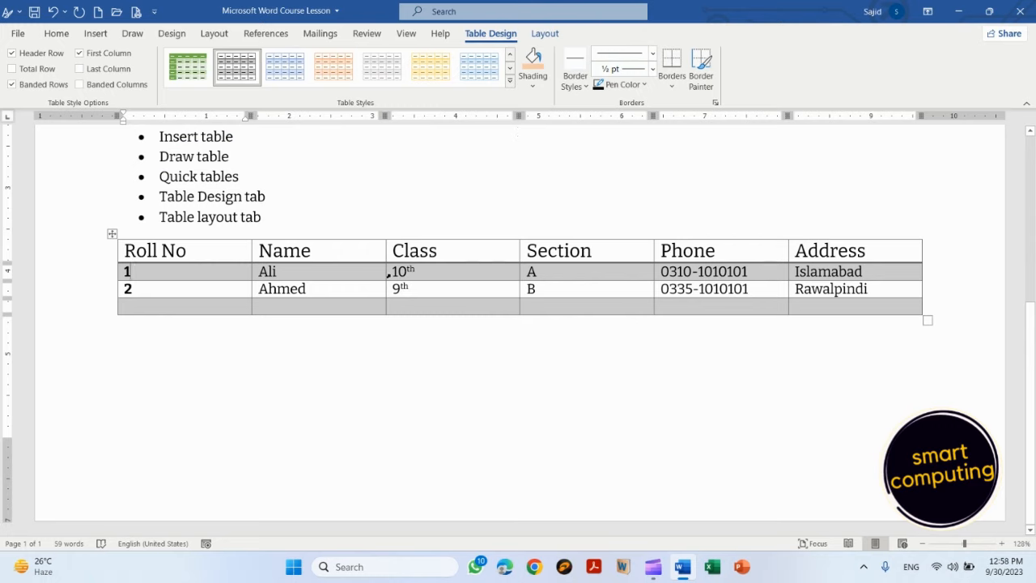
# Shade the table's heading row, from Roll No to Address, light orange
pyautogui.click(127, 252)
pyautogui.moveTo(127, 251)
pyautogui.mouseDown()
pyautogui.moveTo(451, 262)
pyautogui.moveTo(685, 231)
pyautogui.moveTo(874, 252)
pyautogui.mouseUp()
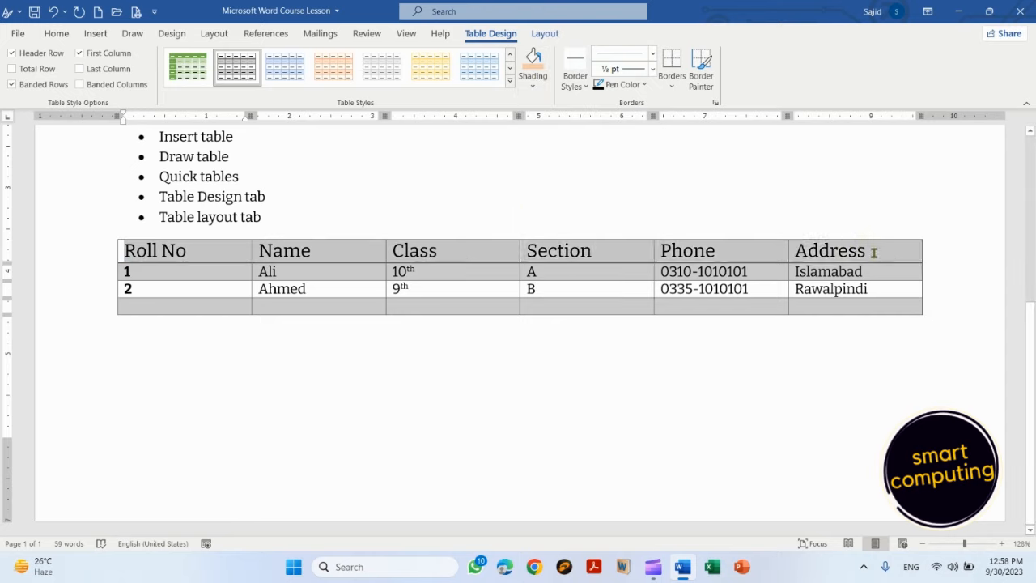
pyautogui.click(533, 61)
pyautogui.click(495, 397)
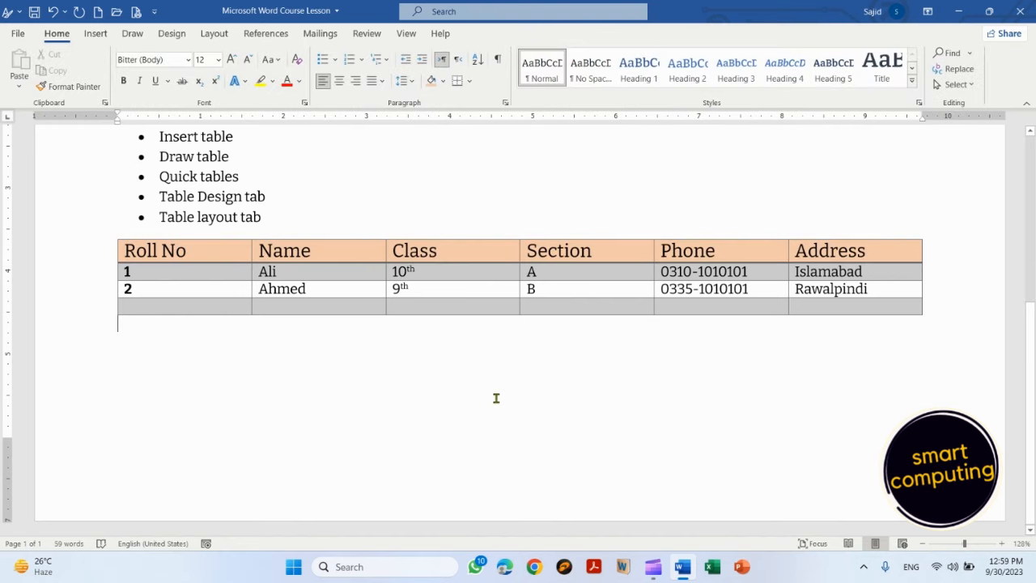
# View the available shading colors and theme border styles for the student table
pyautogui.click(194, 269)
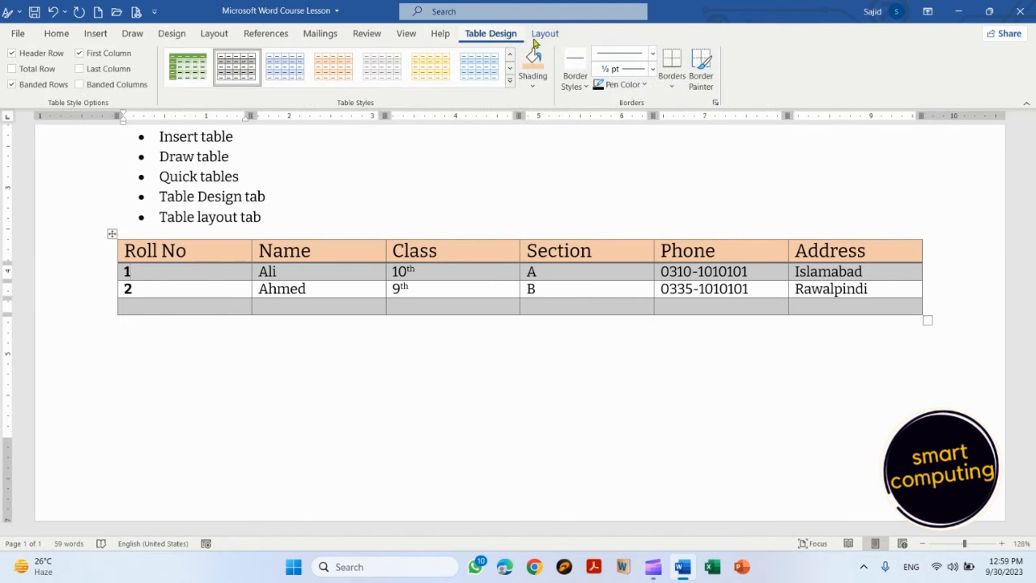
pyautogui.click(539, 88)
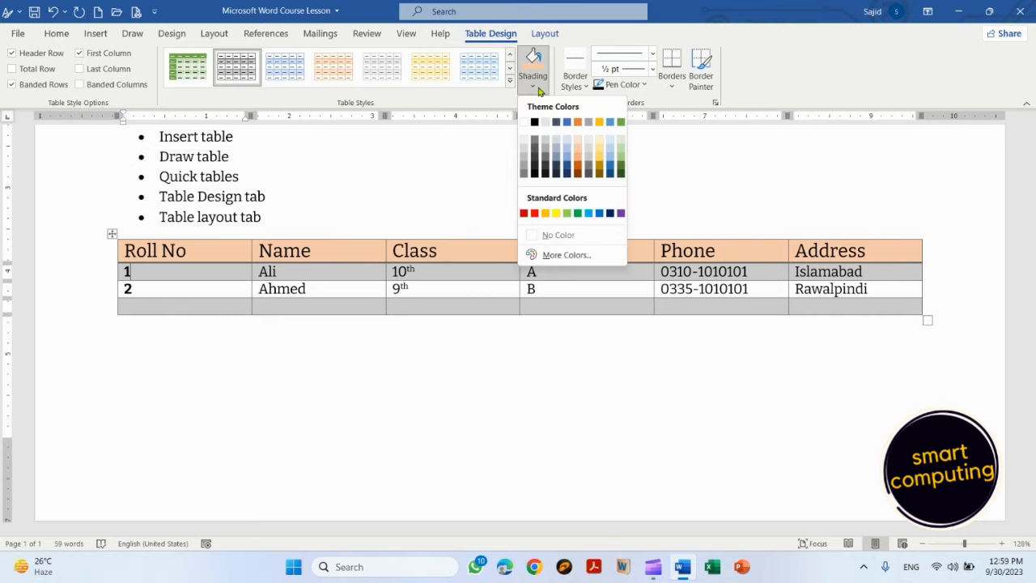
pyautogui.click(539, 89)
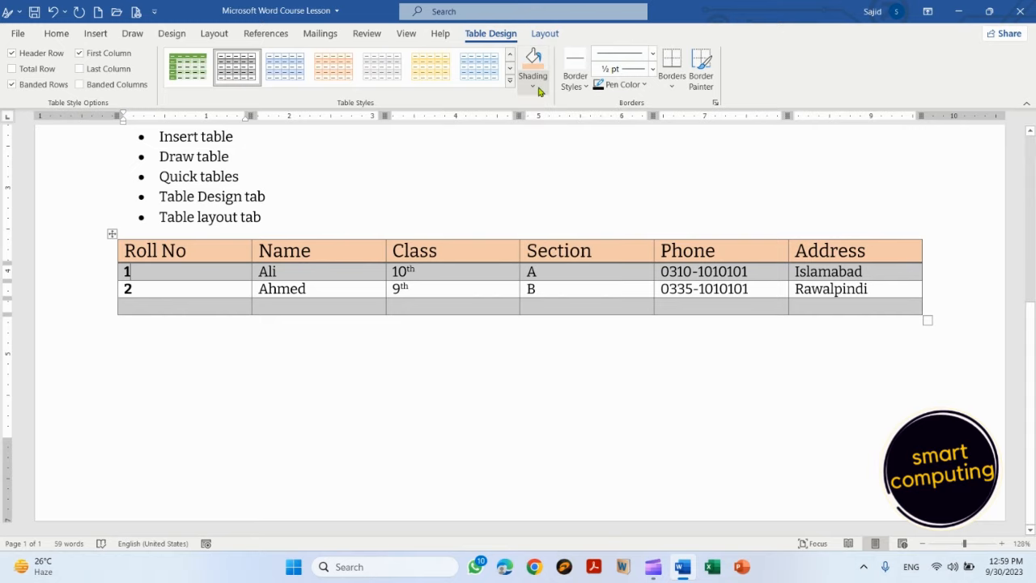
pyautogui.click(586, 87)
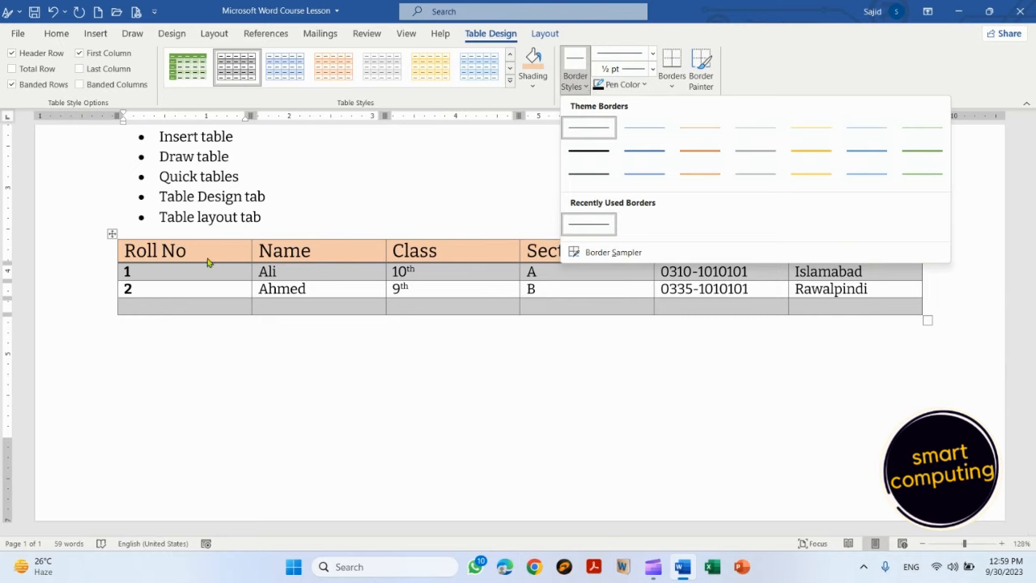
# Select the whole table, choose the solid blue 1 ½ pt theme border style, and leave the Border Painter
pyautogui.click(112, 233)
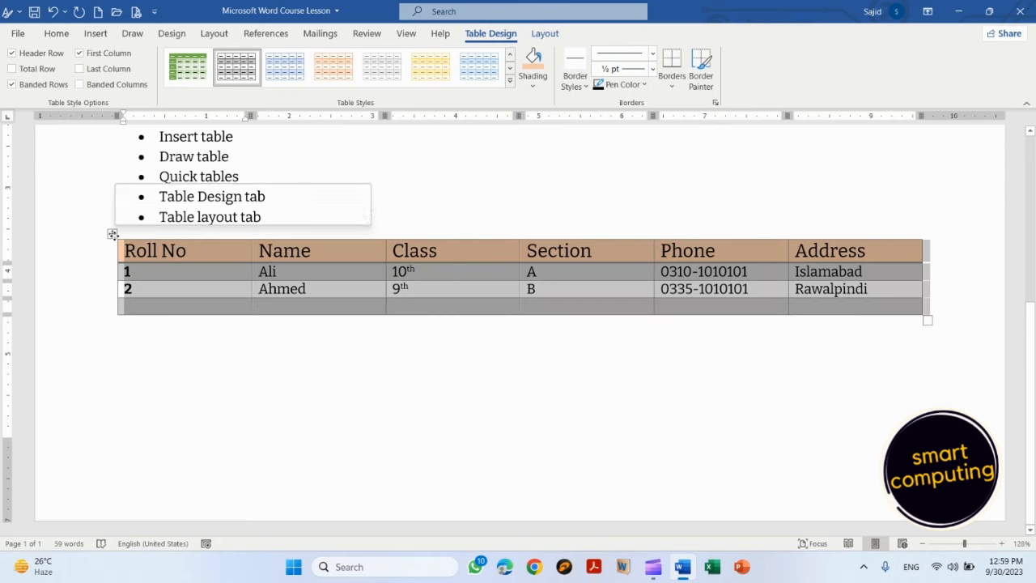
pyautogui.click(112, 234)
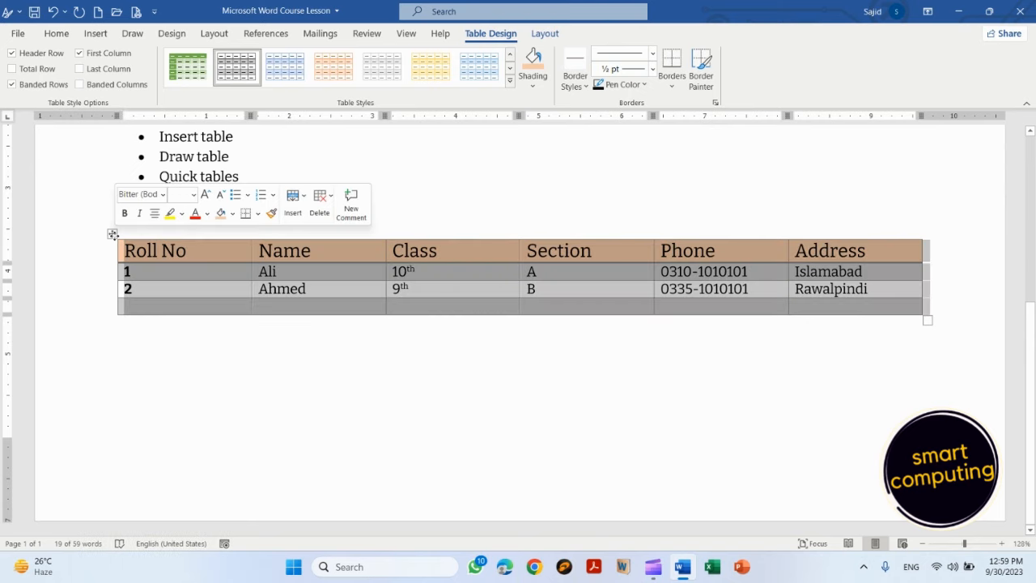
pyautogui.click(587, 86)
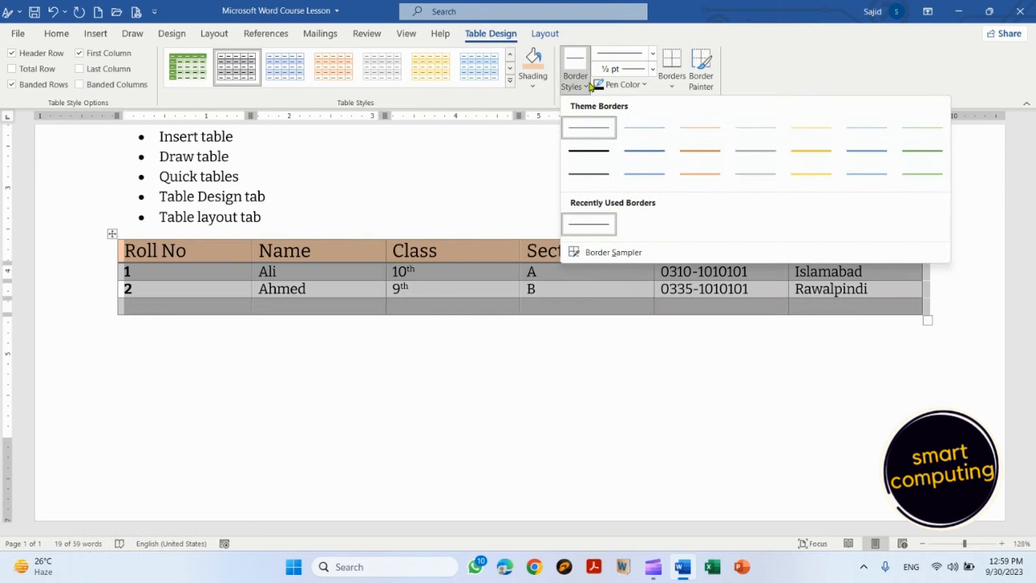
pyautogui.click(649, 156)
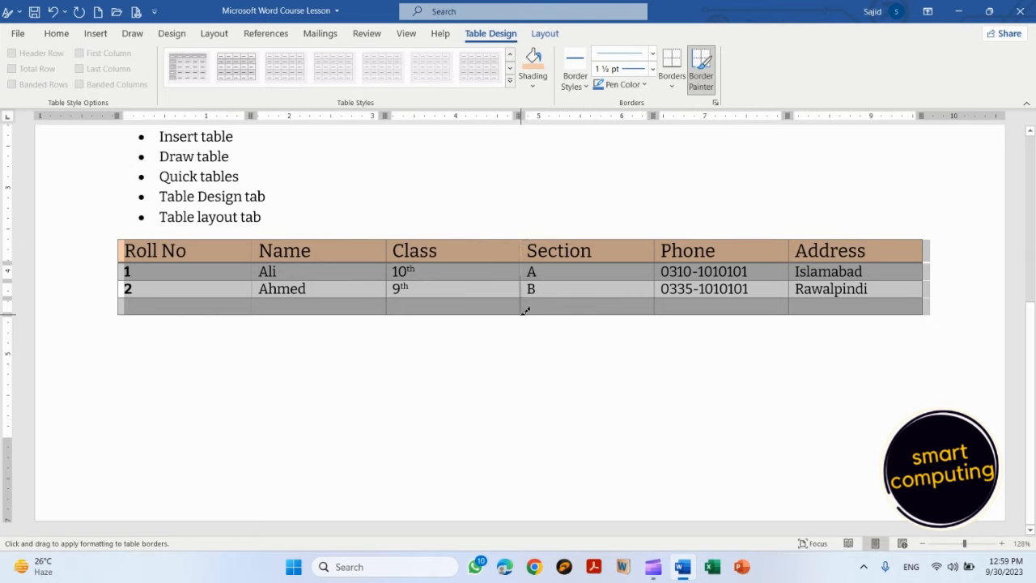
pyautogui.press('Escape')
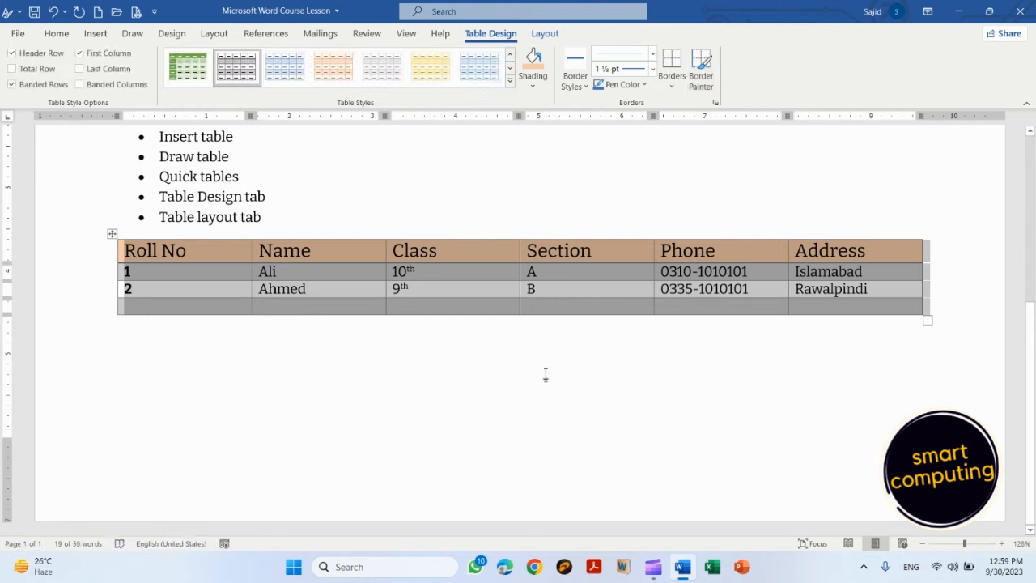
# Paint the solid blue 1 ½ pt border style onto both sides of the Class column and the line beneath the heading row
pyautogui.click(319, 275)
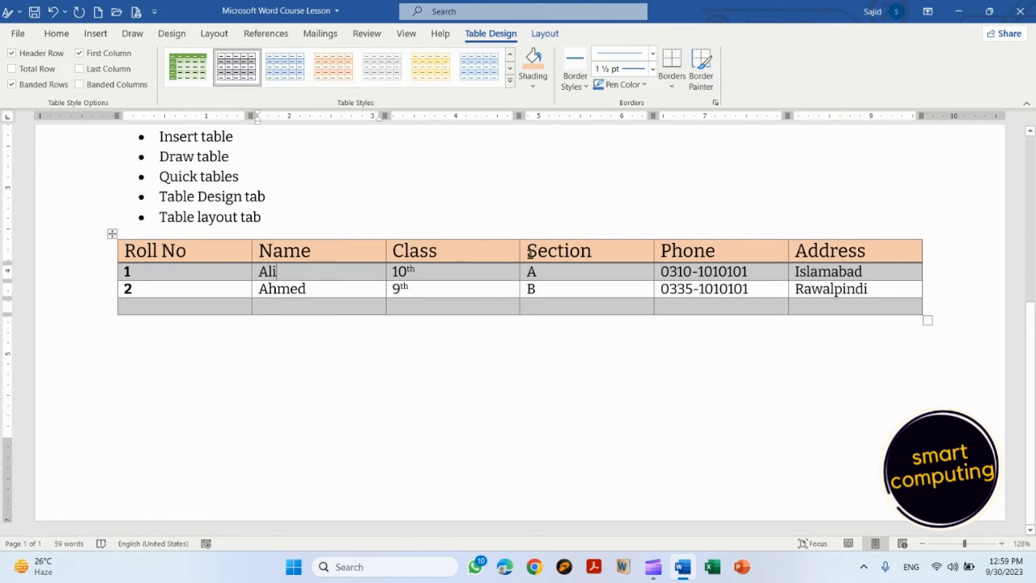
pyautogui.click(584, 85)
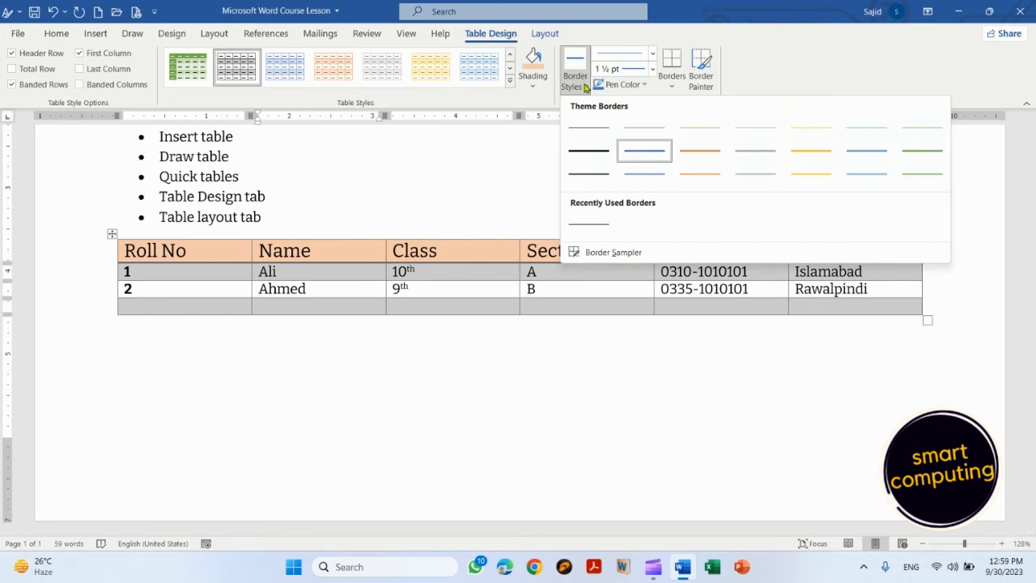
pyautogui.click(642, 148)
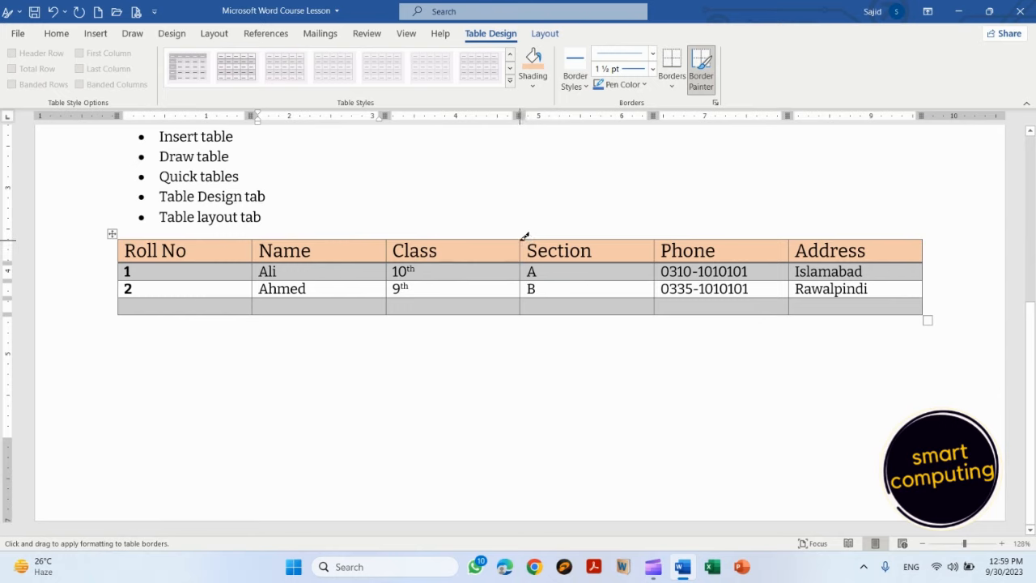
pyautogui.moveTo(524, 237); pyautogui.dragTo(526, 301)
pyautogui.moveTo(387, 238); pyautogui.dragTo(390, 308)
pyautogui.moveTo(391, 236); pyautogui.dragTo(393, 301)
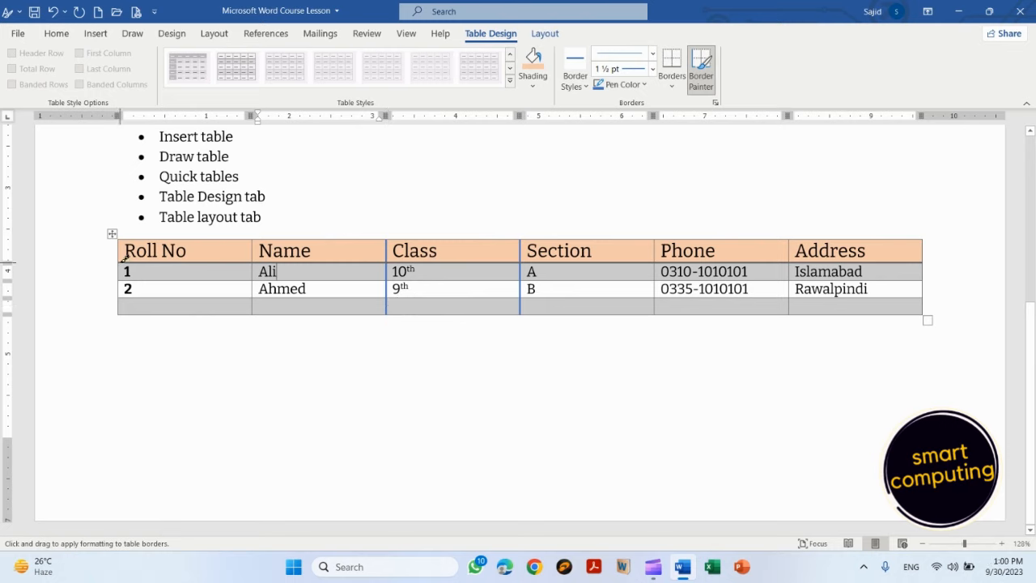
pyautogui.moveTo(122, 255)
pyautogui.mouseDown()
pyautogui.moveTo(828, 267)
pyautogui.moveTo(925, 257)
pyautogui.mouseUp()
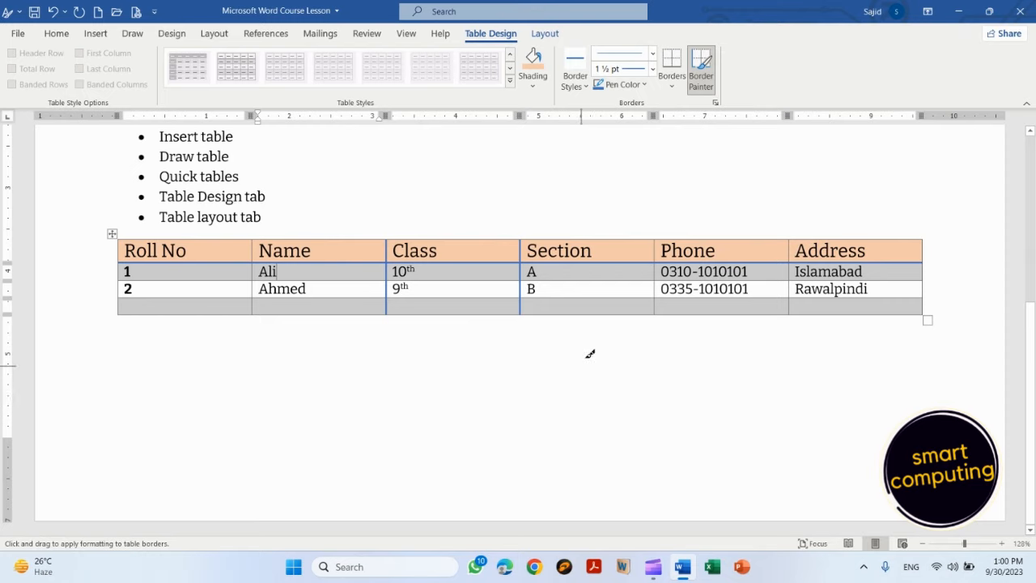
# Set the border line weight to 3 pt and repaint the lines on both sides of the Class column
pyautogui.click(645, 85)
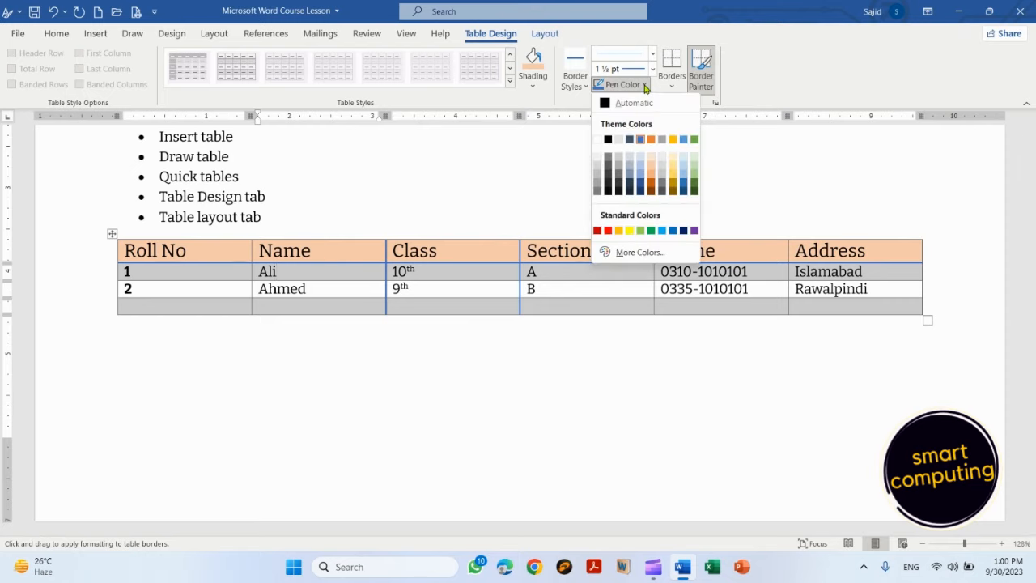
pyautogui.click(645, 86)
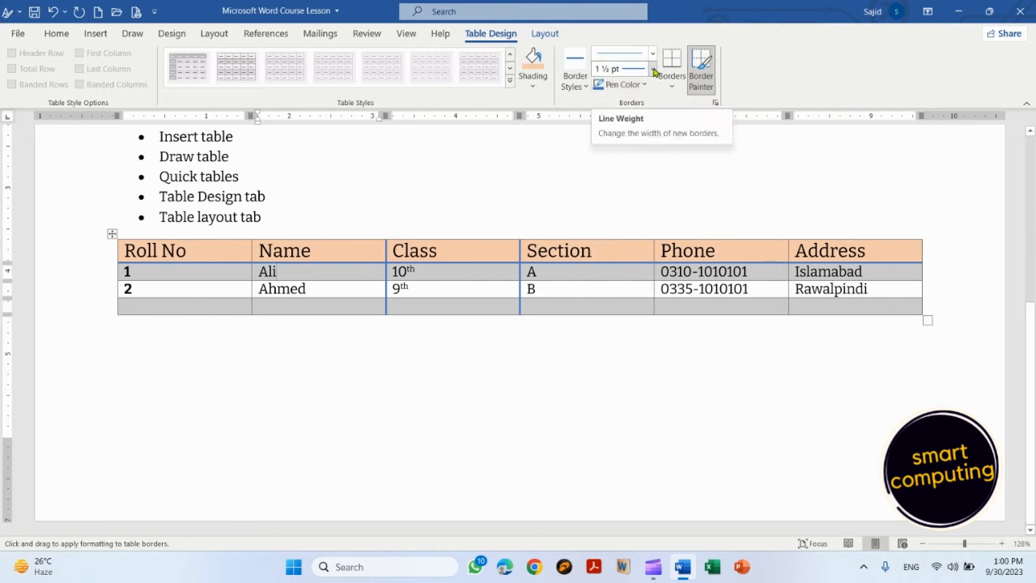
pyautogui.click(653, 70)
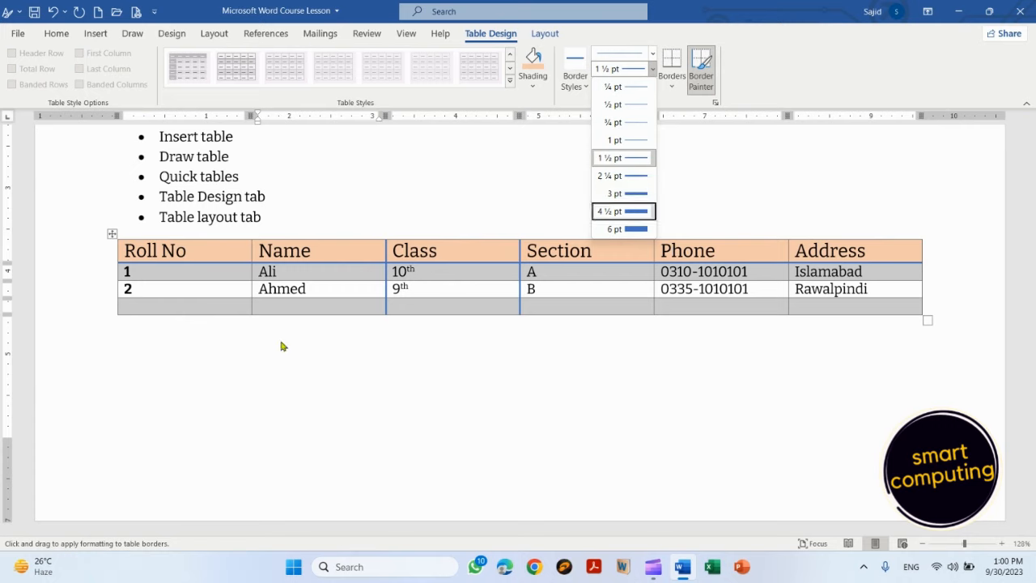
pyautogui.click(640, 194)
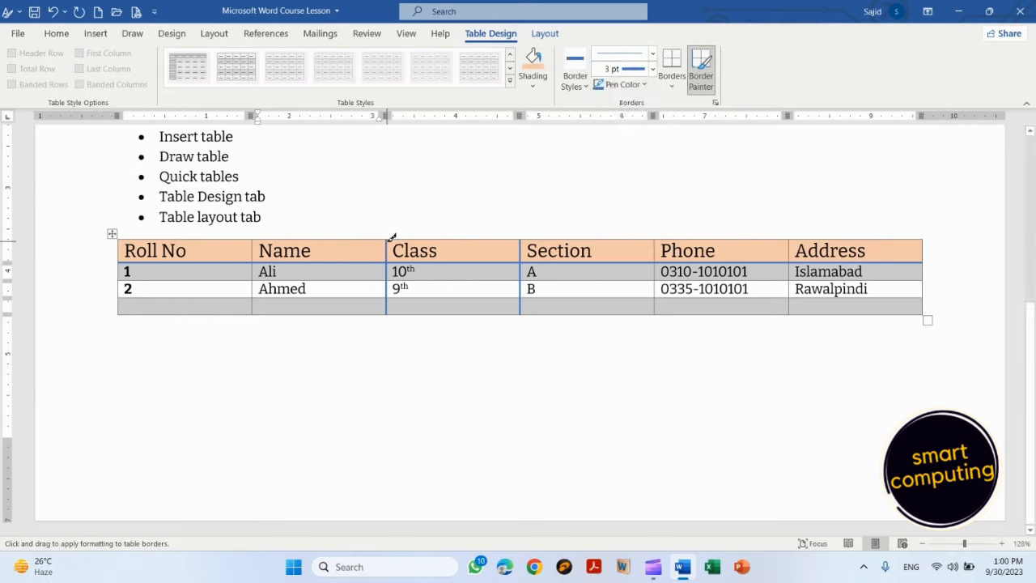
pyautogui.moveTo(390, 236); pyautogui.dragTo(393, 301)
pyautogui.moveTo(520, 240); pyautogui.dragTo(525, 284)
pyautogui.moveTo(525, 238); pyautogui.dragTo(524, 309)
pyautogui.moveTo(525, 235); pyautogui.dragTo(522, 304)
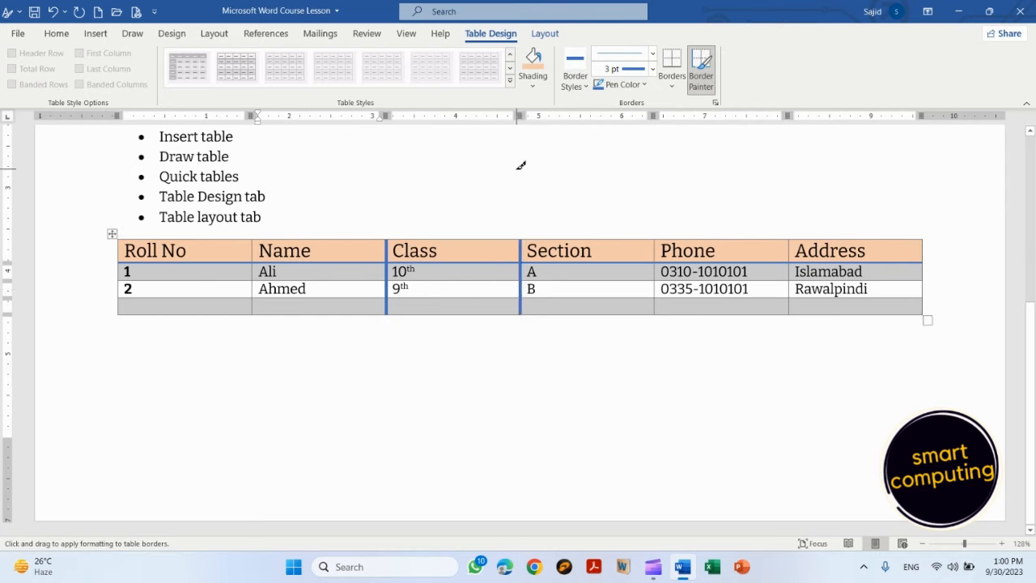
# Choose the thick dark blue embossed line style and paint it between the Section and Phone columns
pyautogui.click(653, 53)
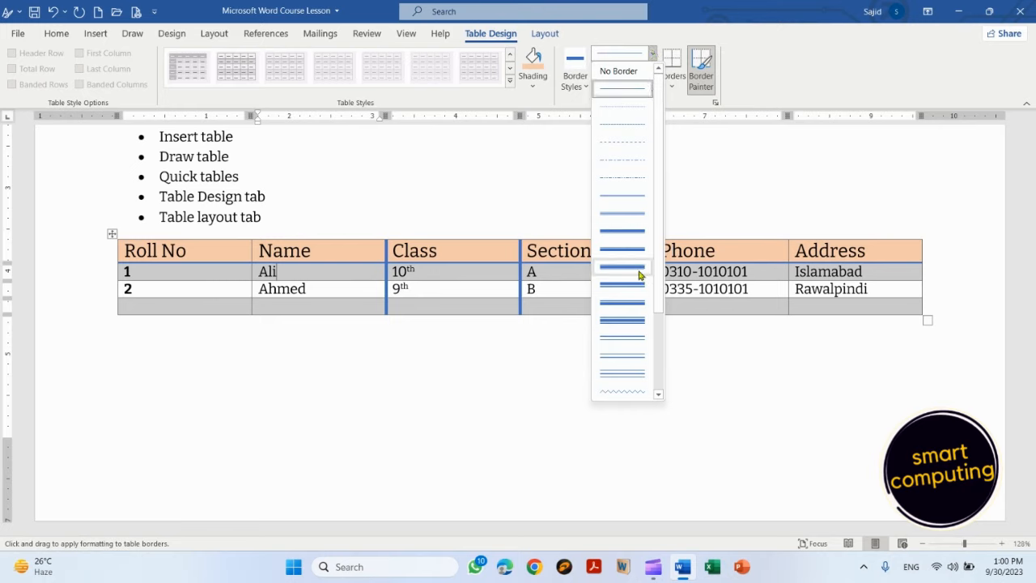
pyautogui.scroll(-2, 661, 386)
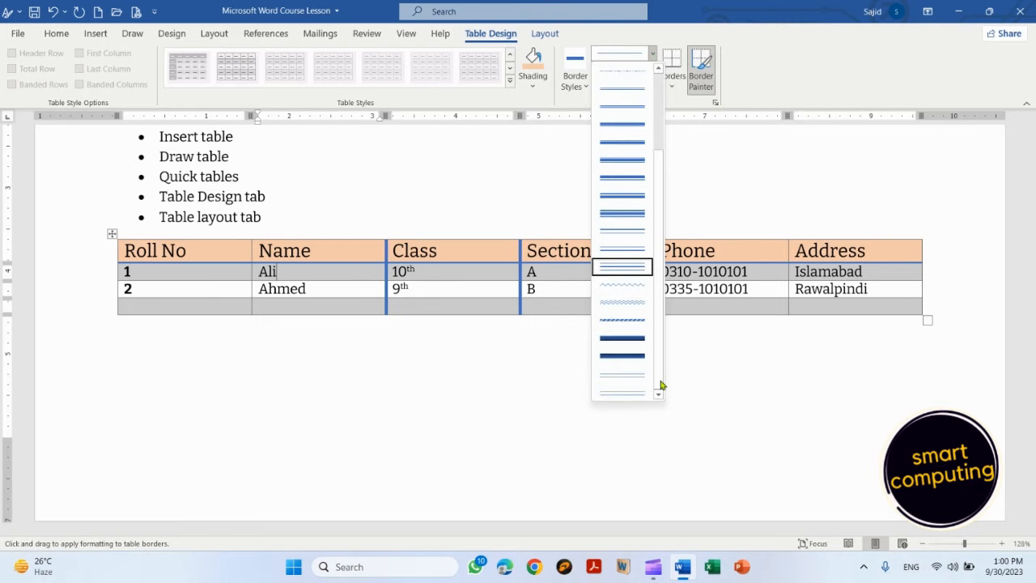
pyautogui.click(633, 338)
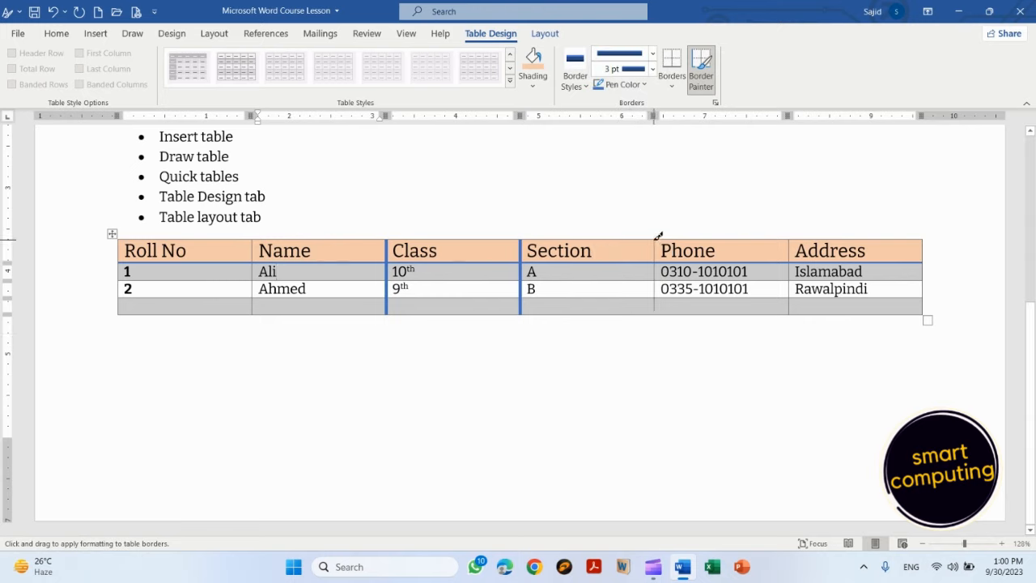
pyautogui.moveTo(658, 235); pyautogui.dragTo(662, 302)
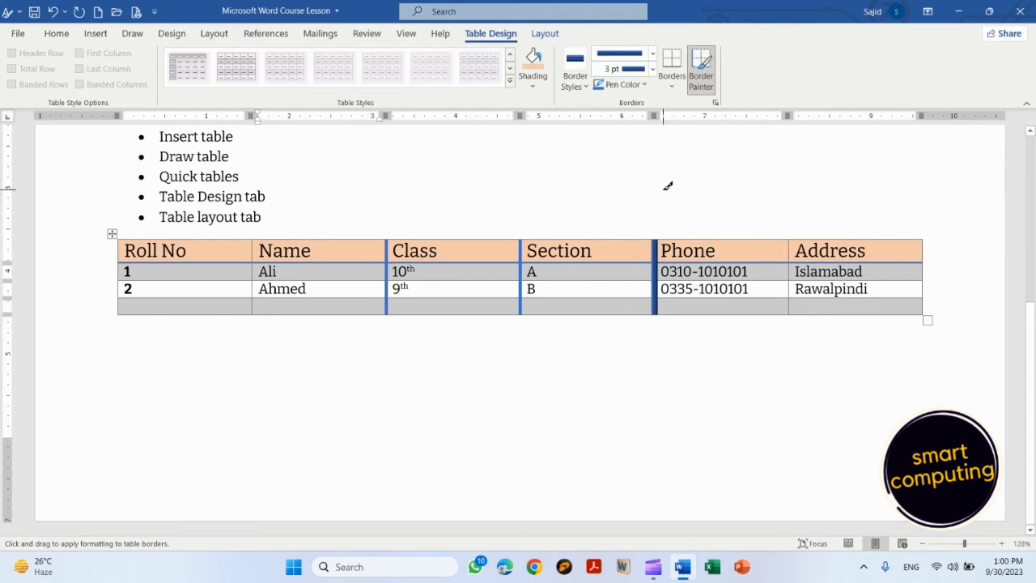
# View the available border placement options for the table, including the same list among the paragraph settings, without choosing one
pyautogui.click(674, 87)
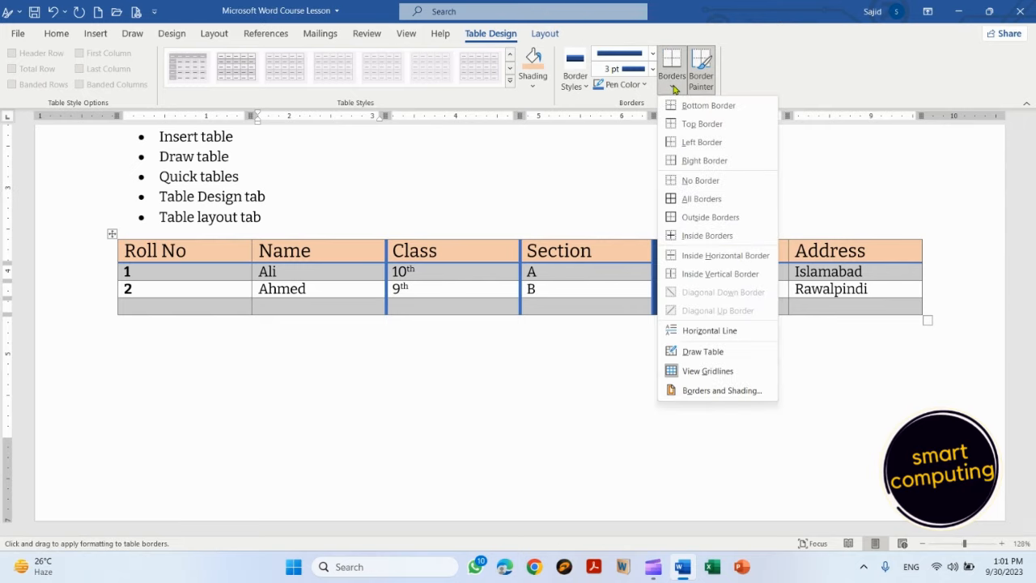
pyautogui.click(674, 87)
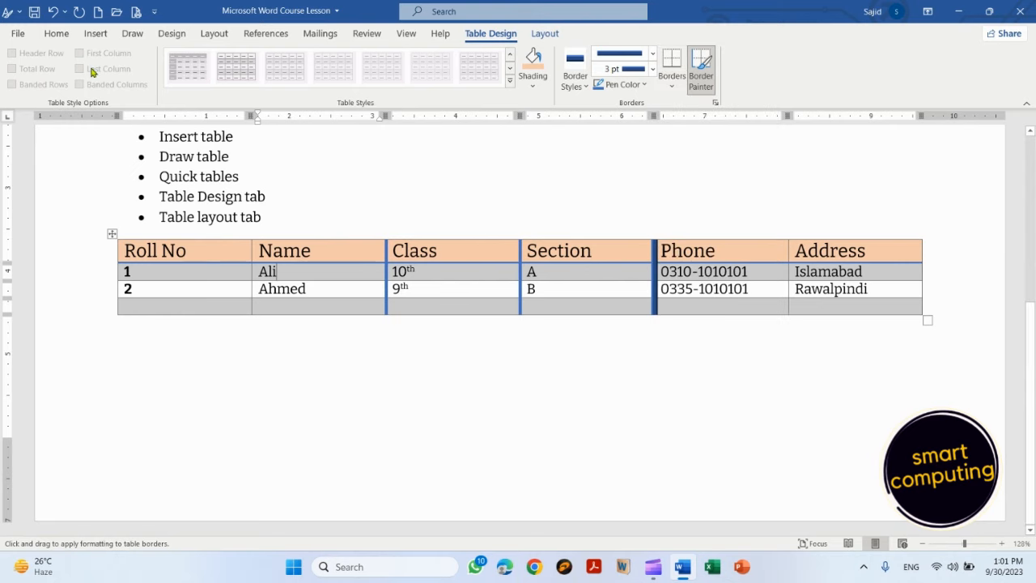
pyautogui.click(58, 34)
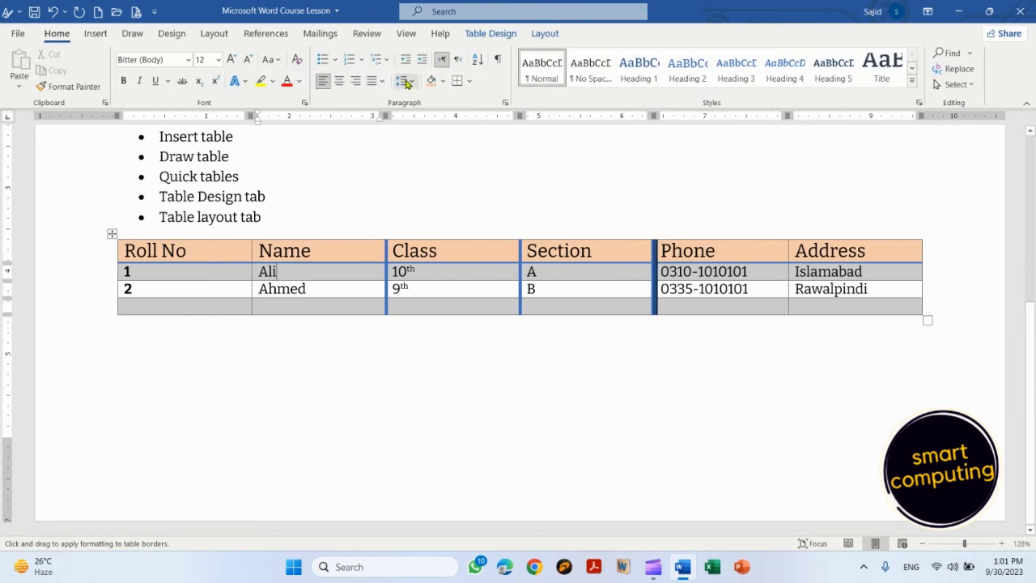
pyautogui.click(471, 83)
pyautogui.click(471, 82)
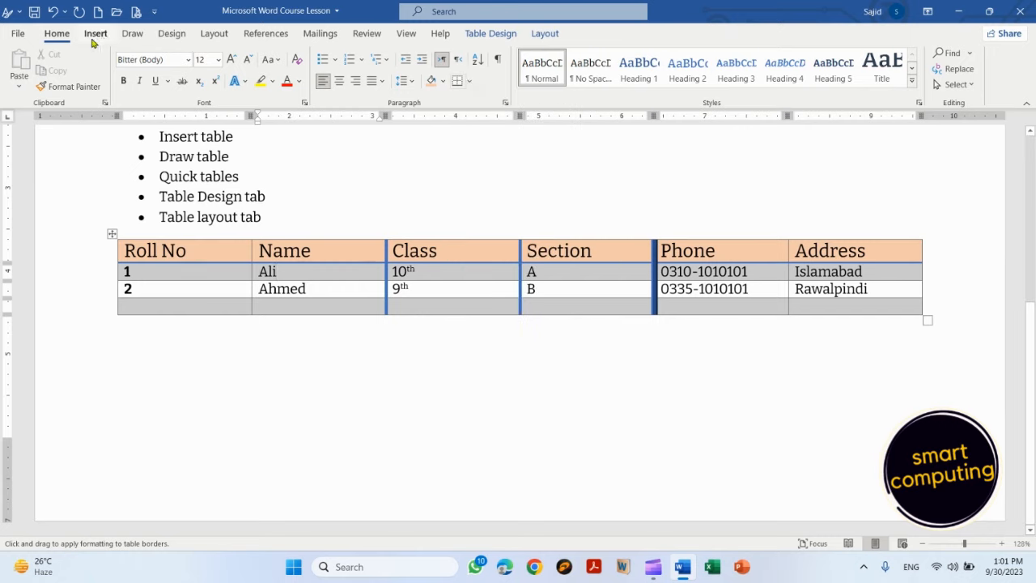
pyautogui.click(490, 33)
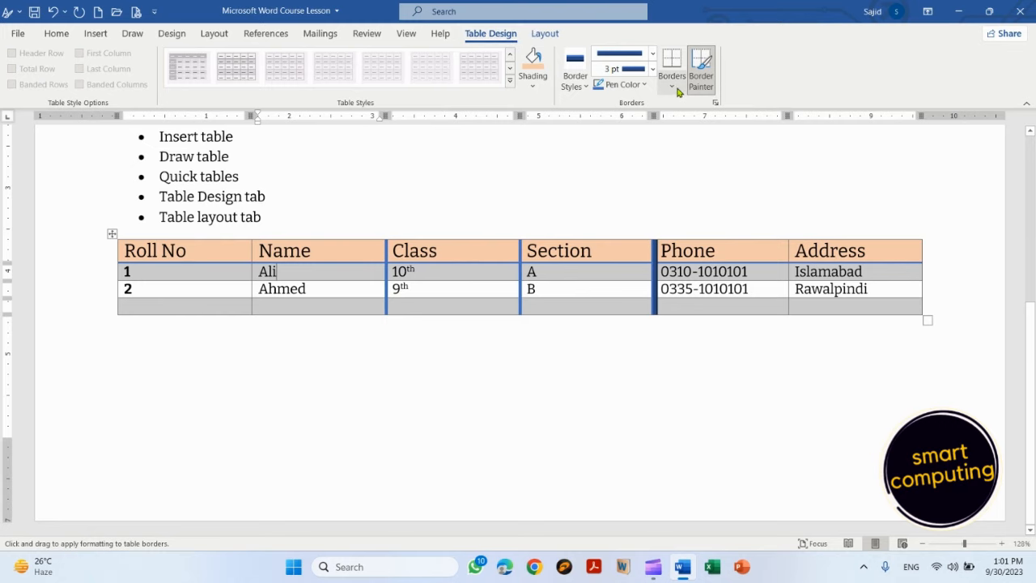
pyautogui.click(677, 87)
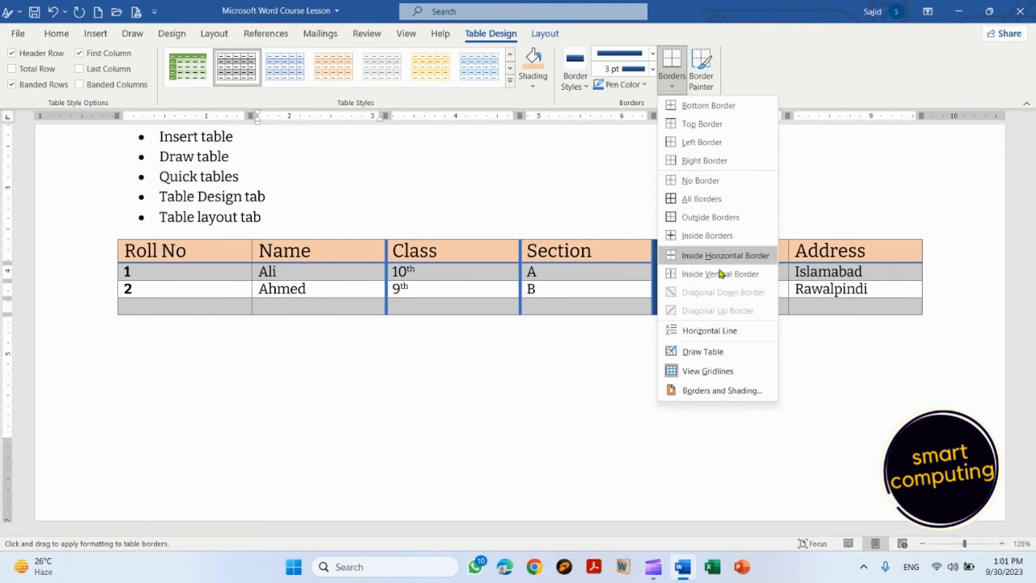
pyautogui.click(819, 94)
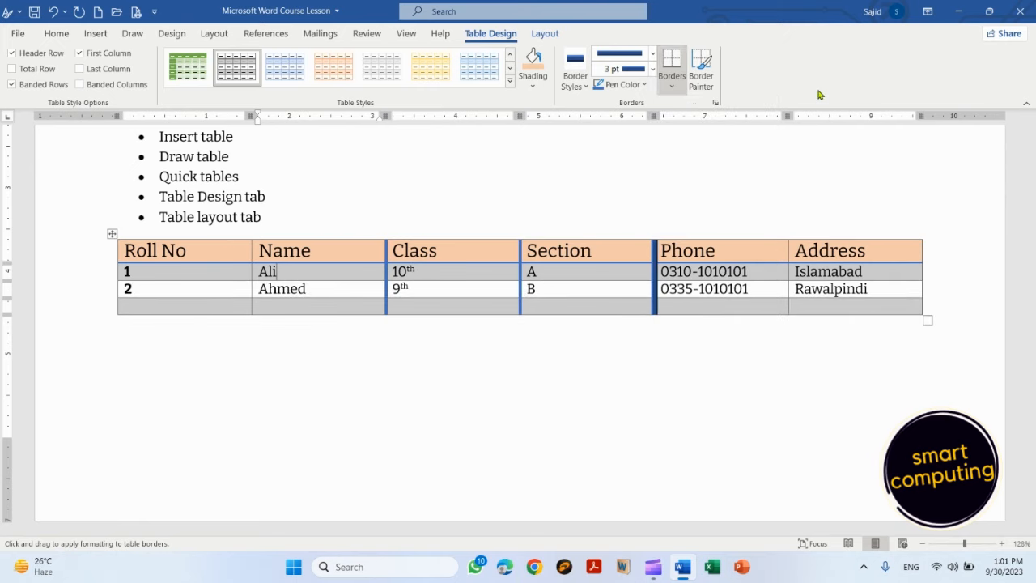
# Paint the thick dark blue 3 pt border between the Roll No and Name columns and along the table's left edge
pyautogui.click(706, 74)
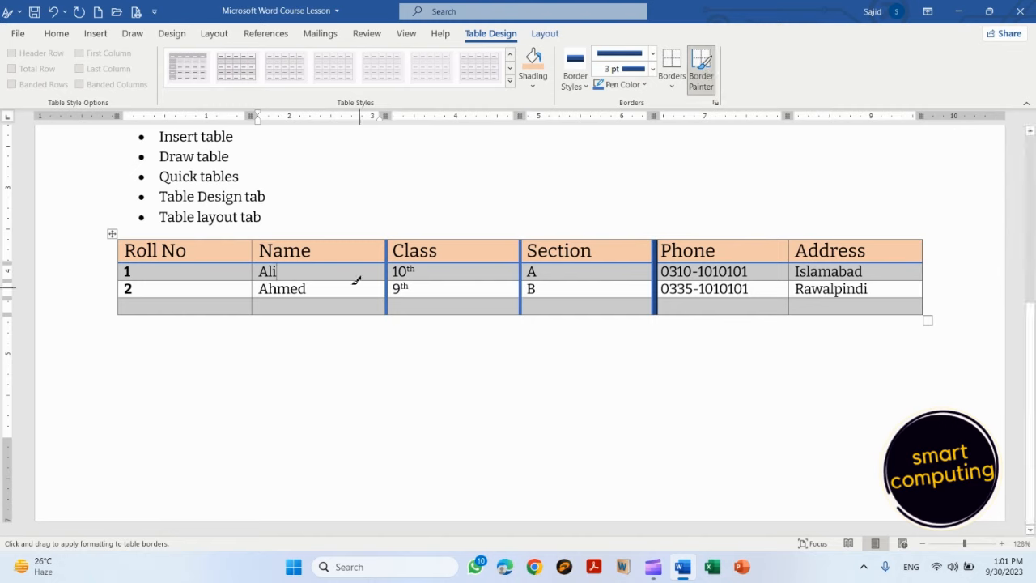
pyautogui.click(251, 248)
pyautogui.moveTo(254, 271); pyautogui.dragTo(254, 310)
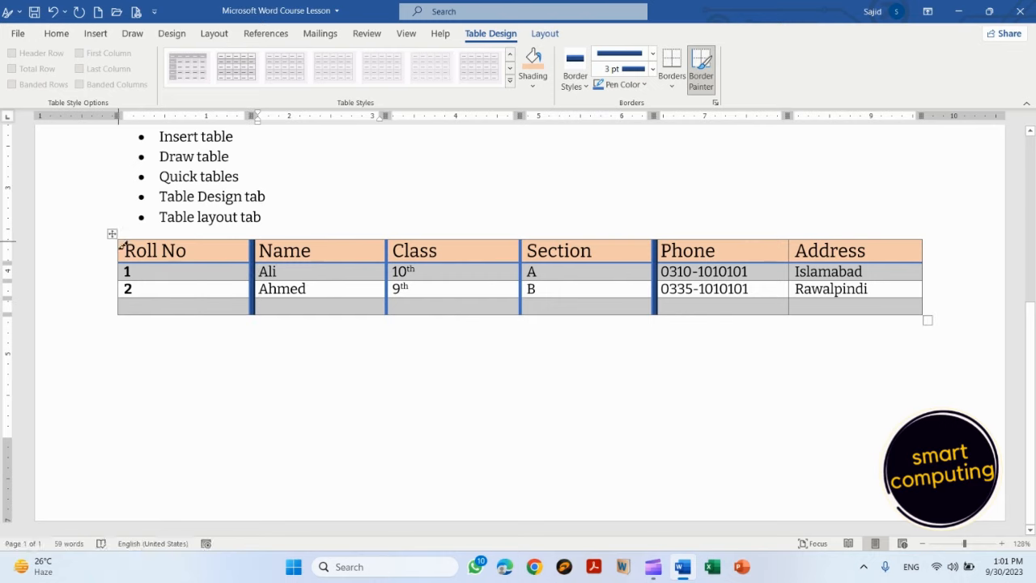
pyautogui.click(122, 307)
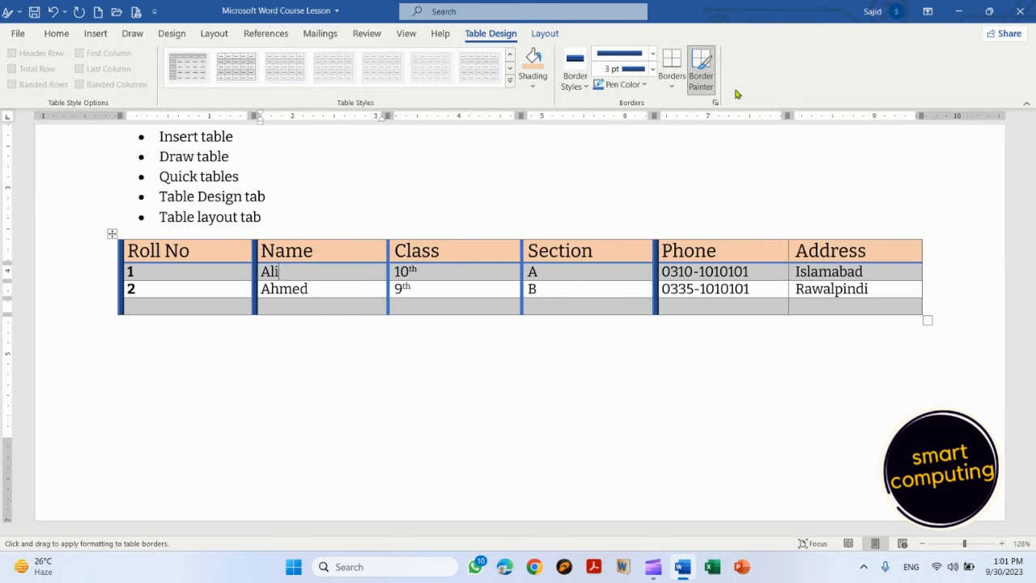
# View the table's Borders and Shading settings, close them without changes, and bring up the table layout options
pyautogui.click(716, 103)
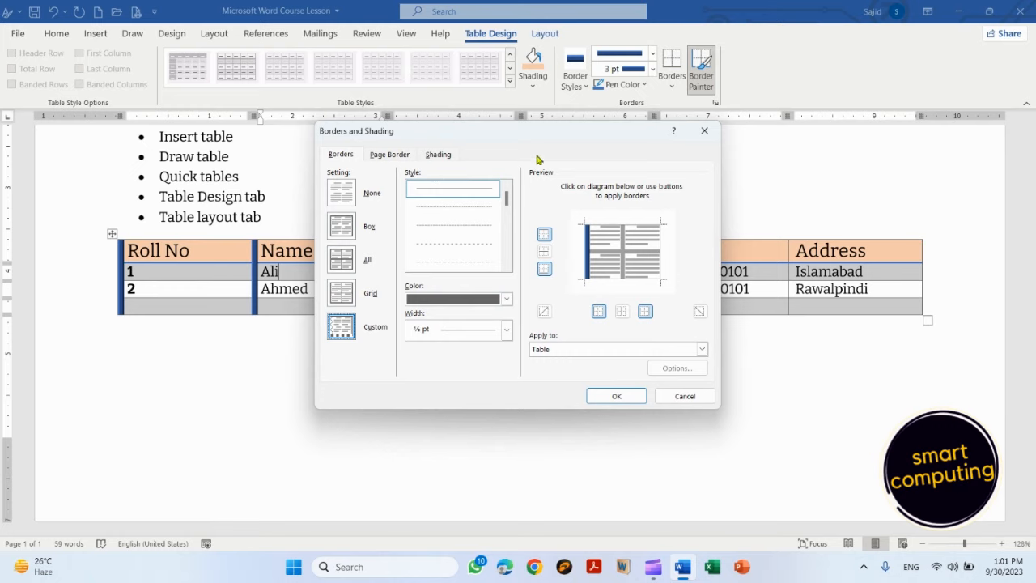
pyautogui.click(702, 133)
pyautogui.click(548, 37)
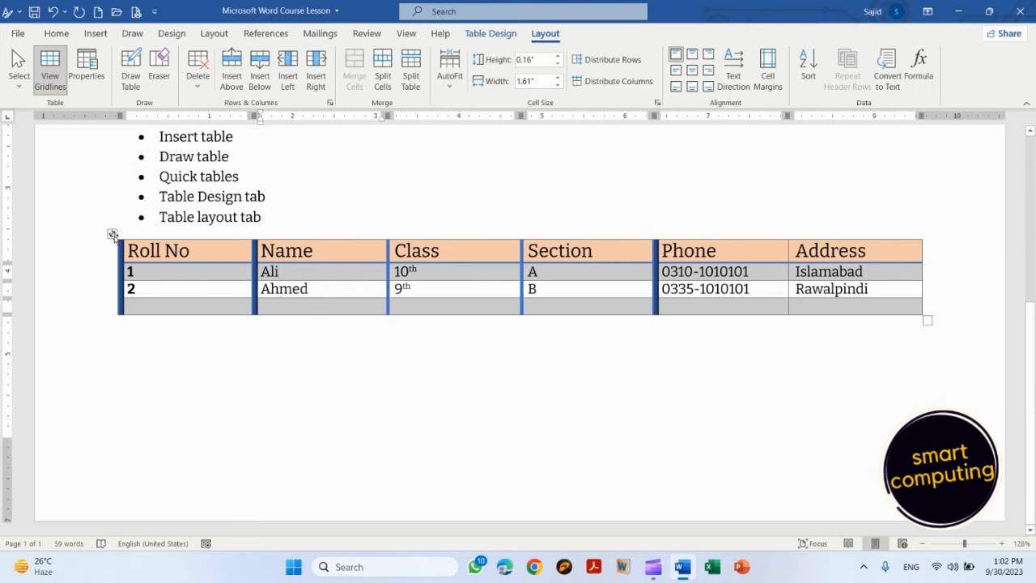
# Try top center and top right alignment on the Roll No heading cell, and align it center left
pyautogui.click(200, 252)
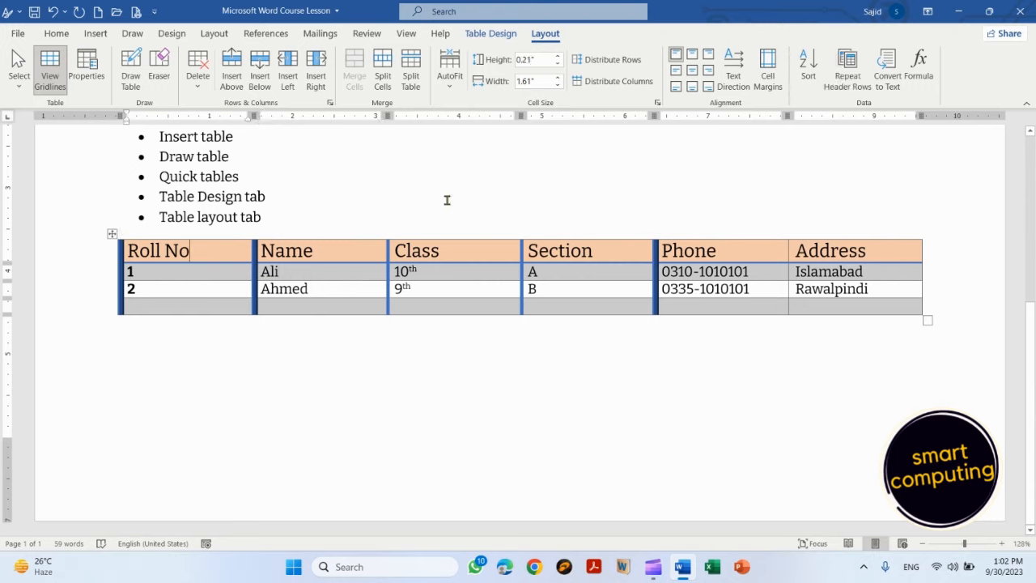
pyautogui.click(692, 55)
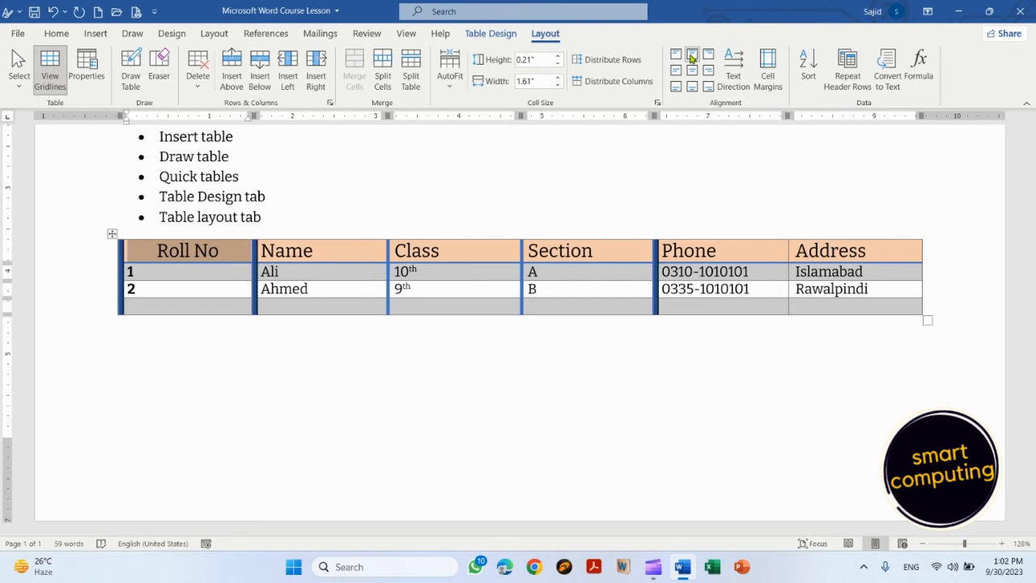
pyautogui.click(709, 55)
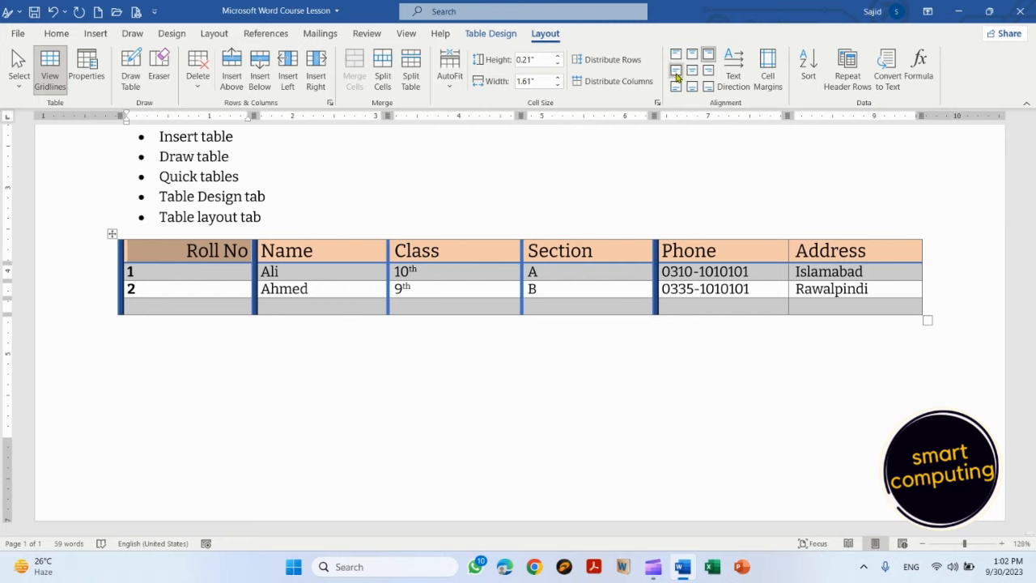
pyautogui.click(676, 74)
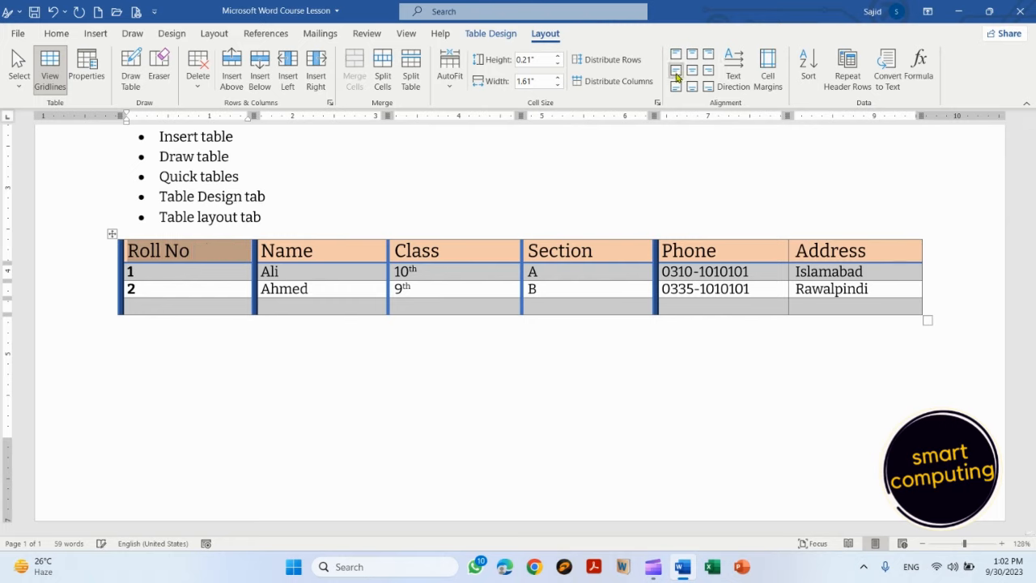
pyautogui.click(196, 257)
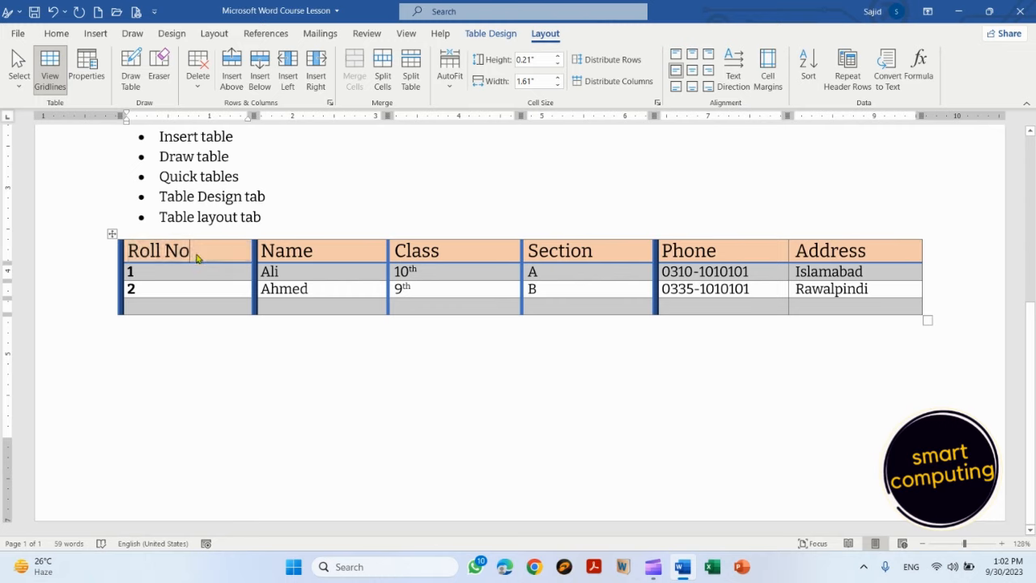
# Select the whole table, set its row height to 0.8", and return to the Roll No heading cell
pyautogui.click(111, 234)
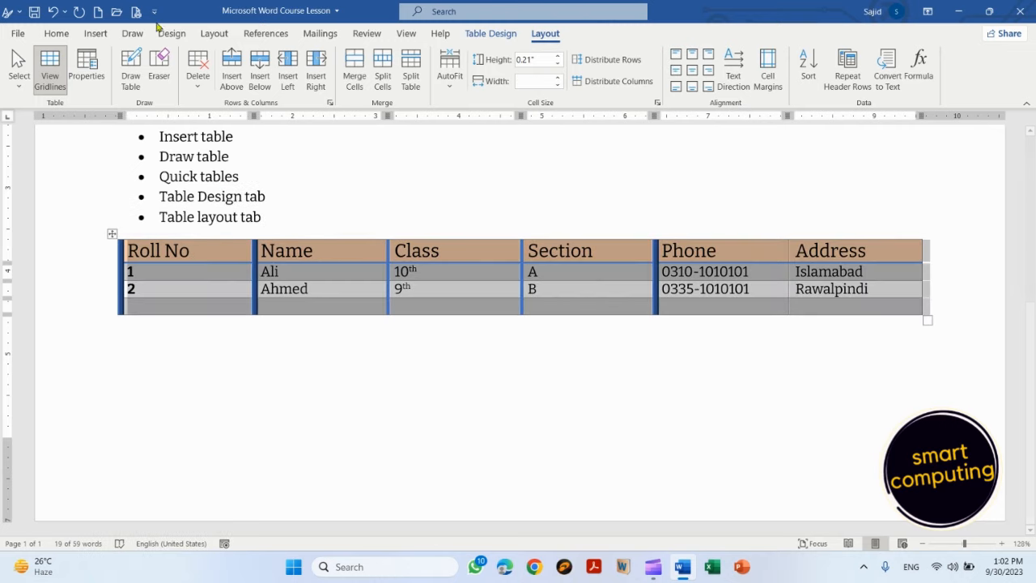
pyautogui.click(559, 56)
pyautogui.click(558, 55)
pyautogui.click(559, 57)
pyautogui.click(559, 57)
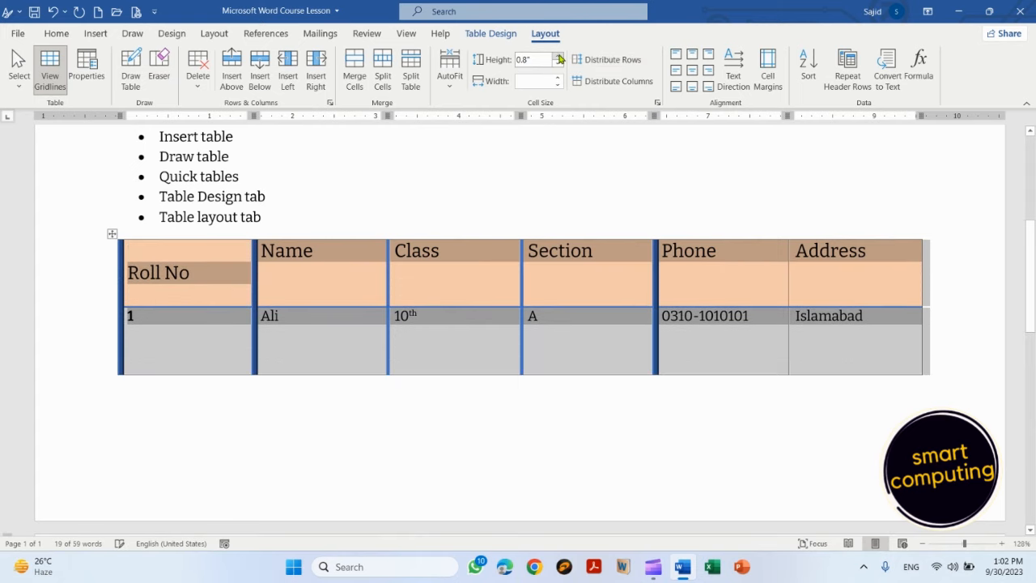
pyautogui.click(312, 278)
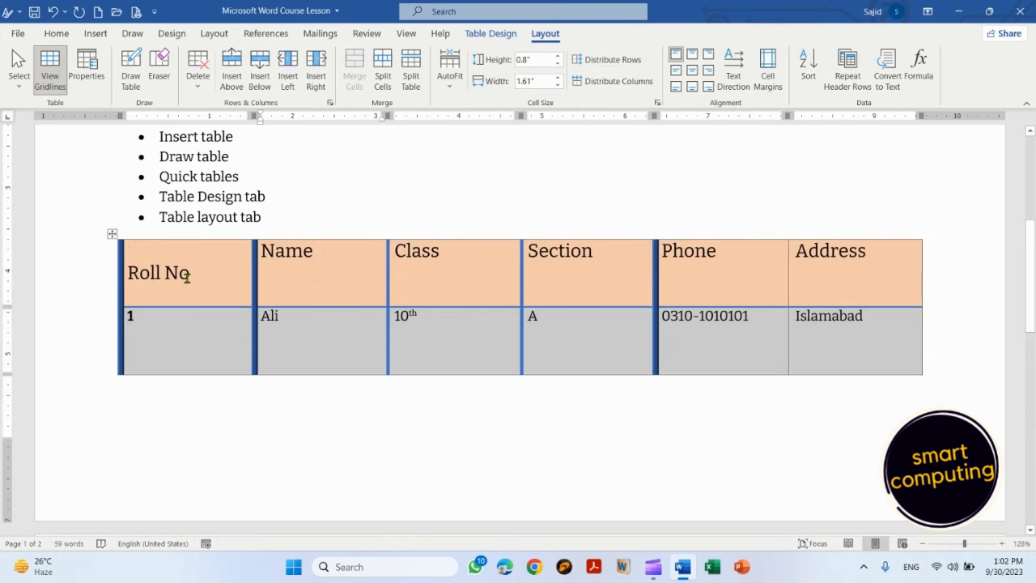
pyautogui.click(195, 275)
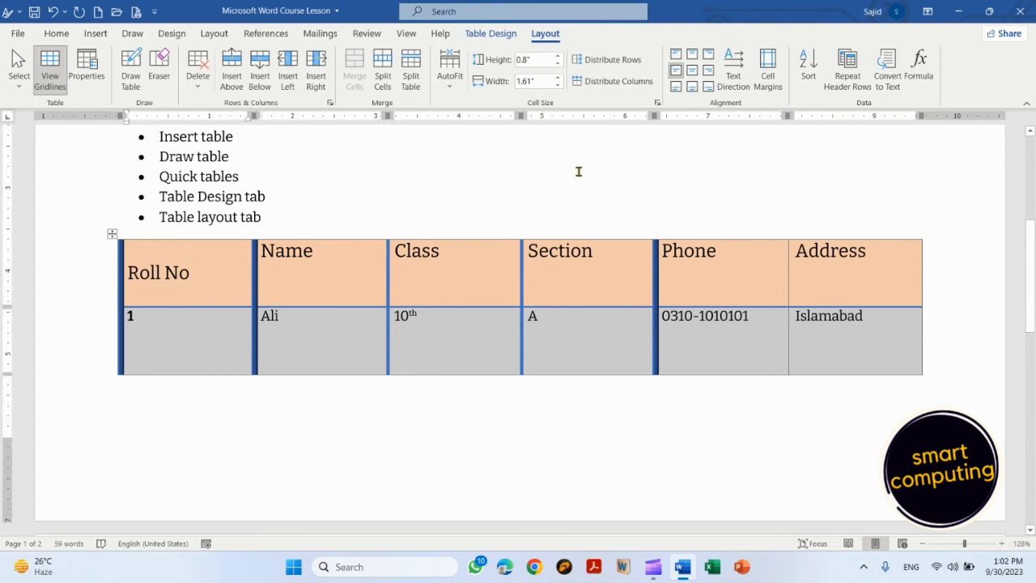
# Try center, center right, bottom left and bottom center alignment on the Roll No heading cell, and align it bottom right
pyautogui.click(693, 72)
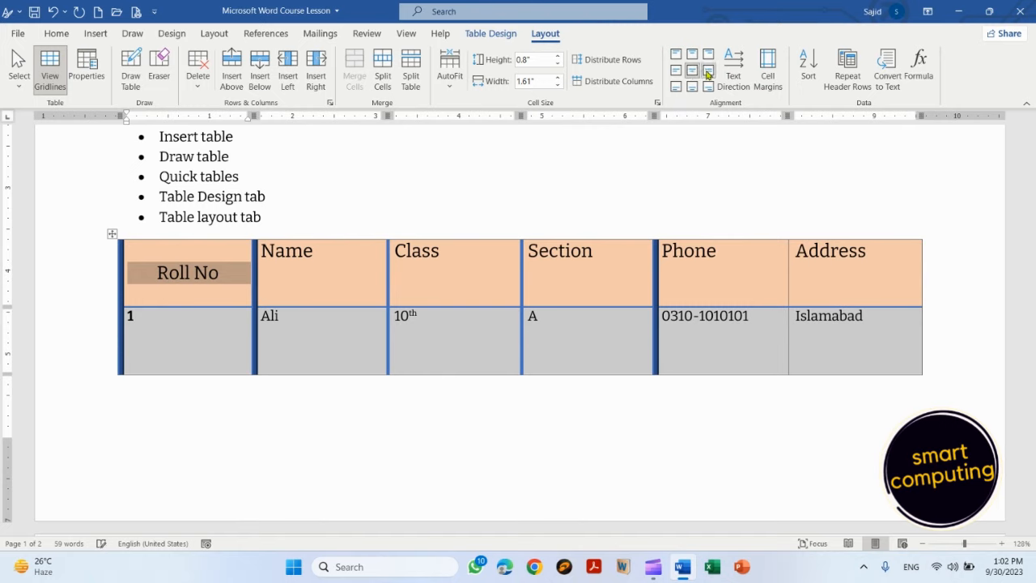
pyautogui.click(709, 71)
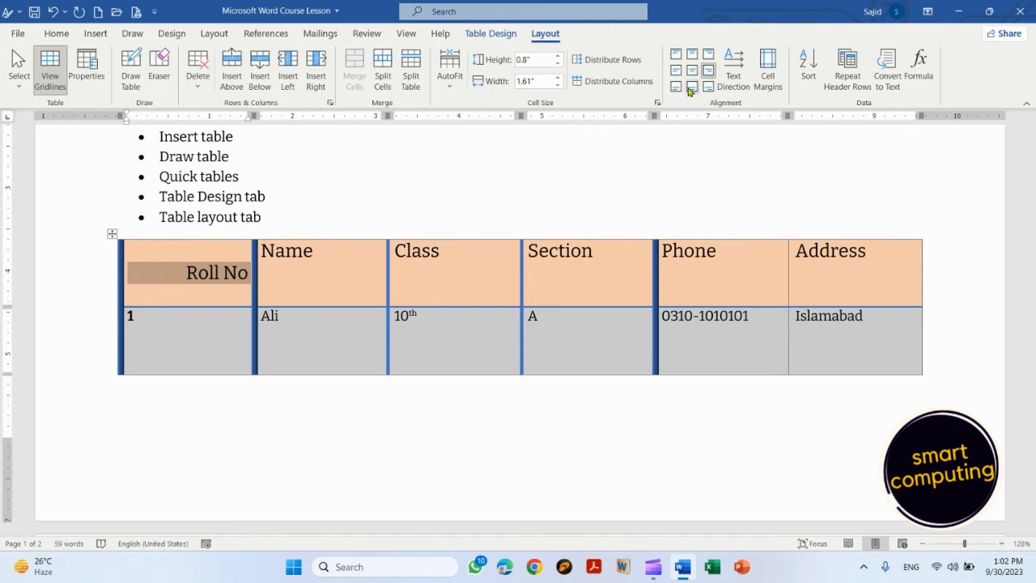
pyautogui.click(677, 88)
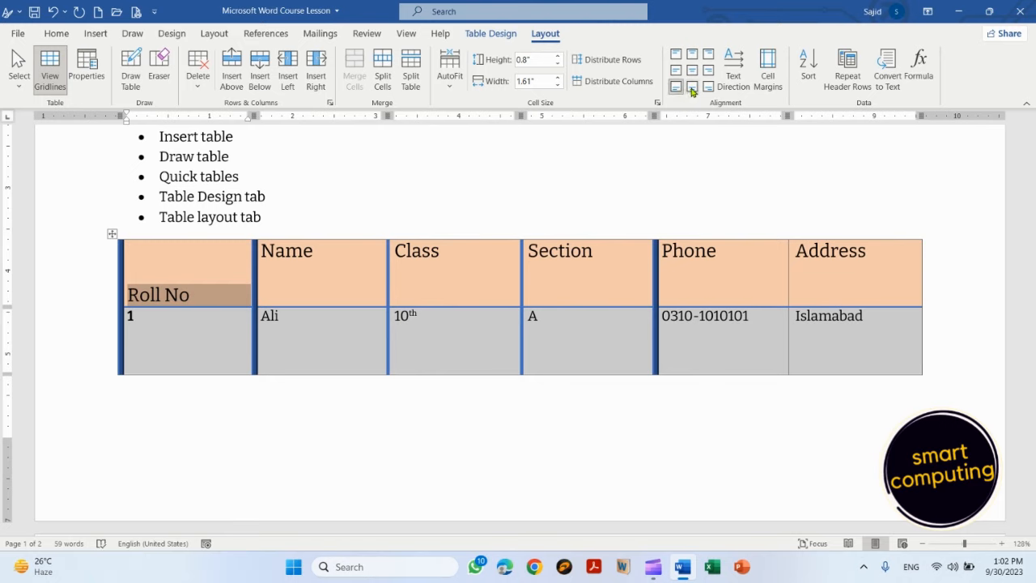
pyautogui.click(691, 88)
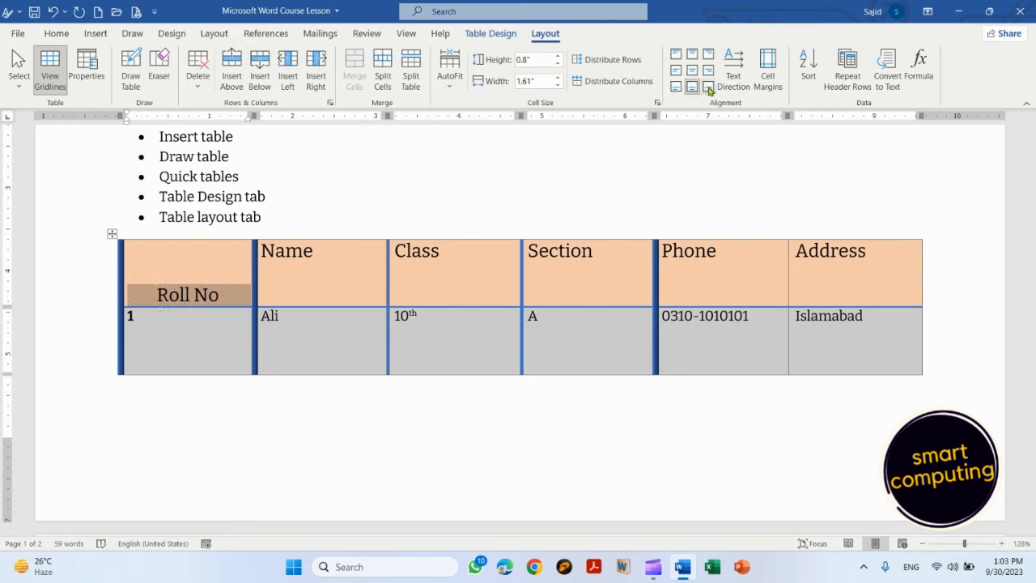
pyautogui.click(708, 88)
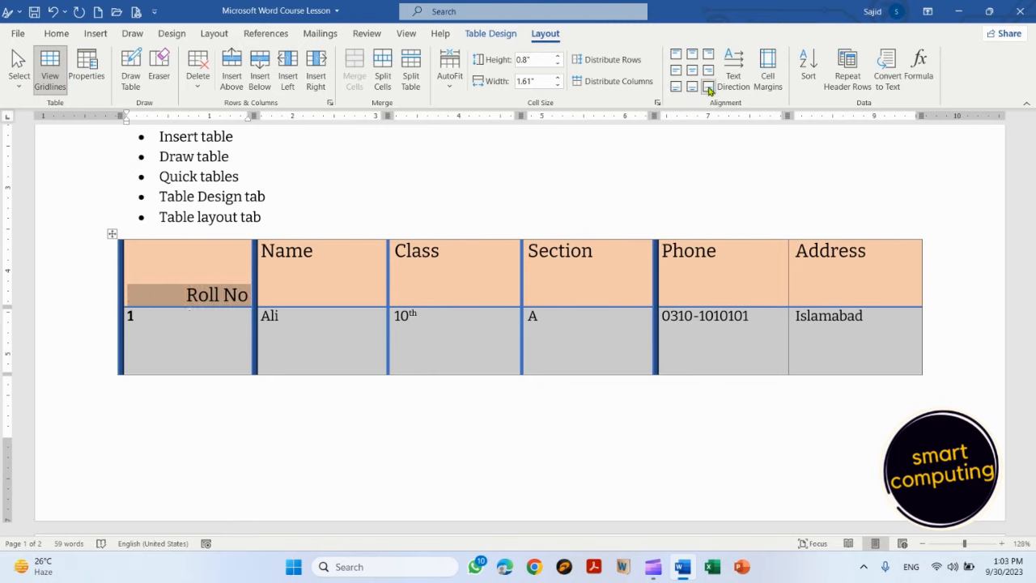
# Cycle the Roll No cell's text direction through both vertical orientations and back to horizontal
pyautogui.click(236, 277)
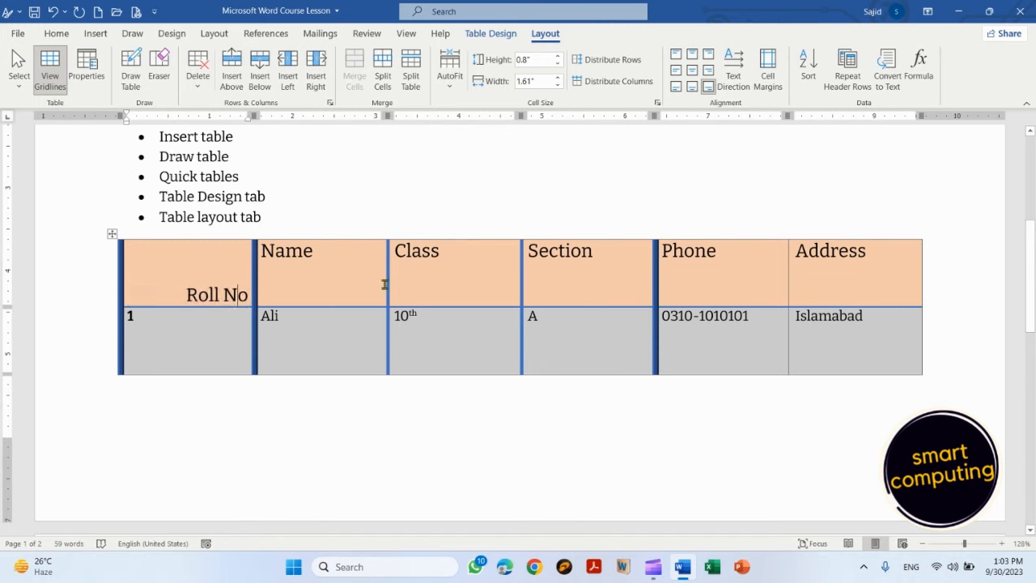
pyautogui.click(737, 68)
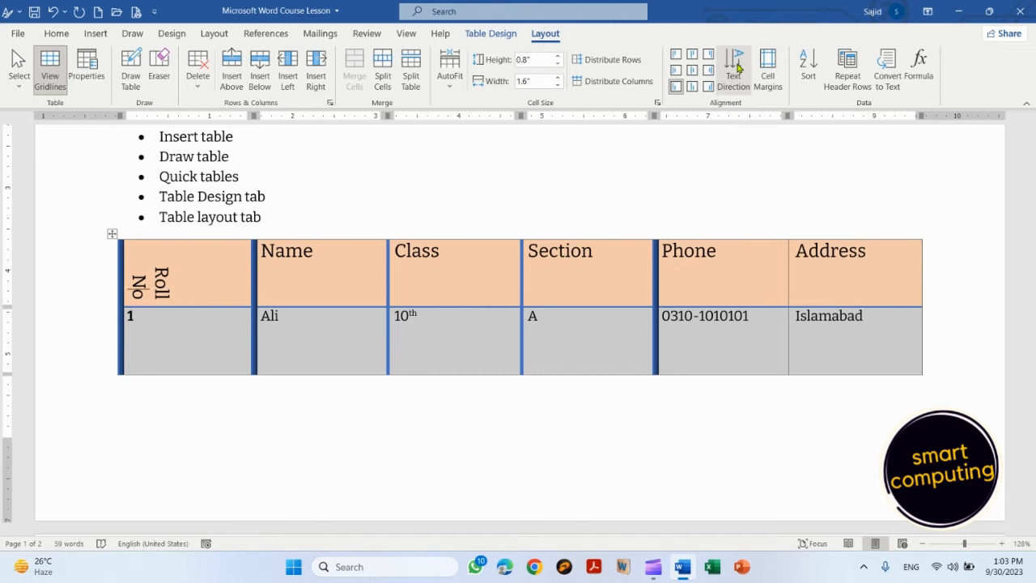
pyautogui.click(737, 68)
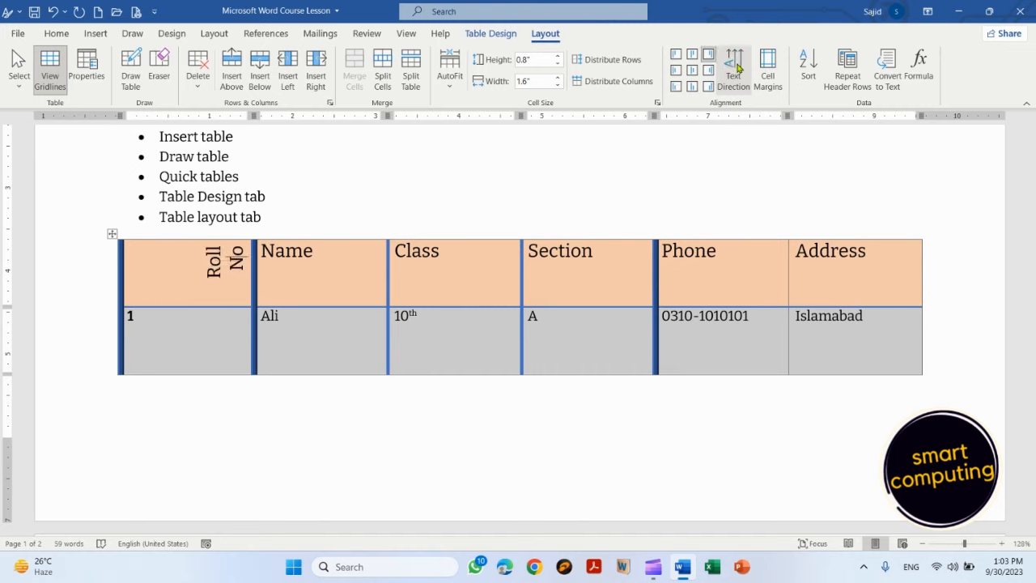
pyautogui.click(738, 68)
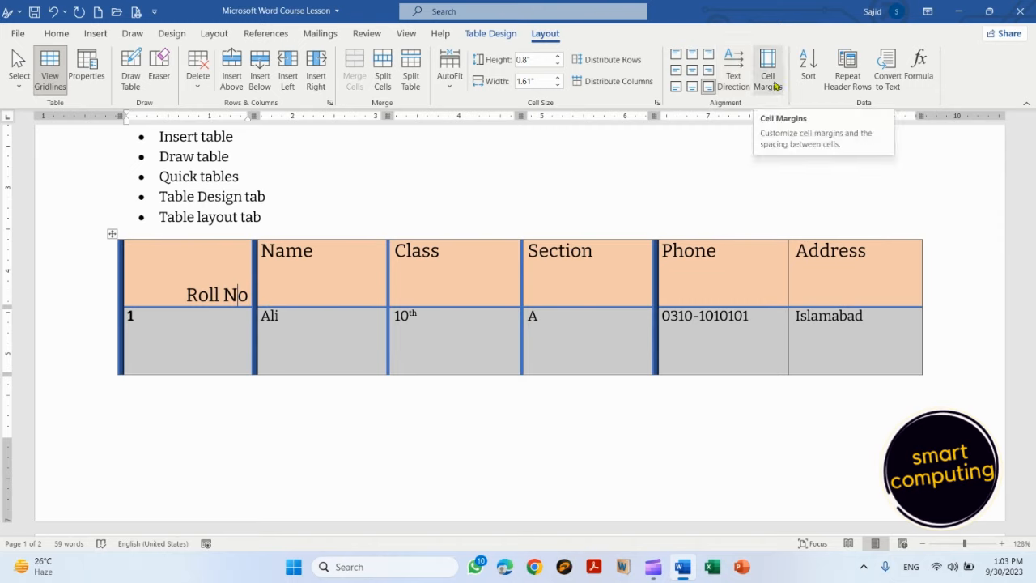
# View the default cell margin and spacing options for the whole table, and close them without changes
pyautogui.click(111, 235)
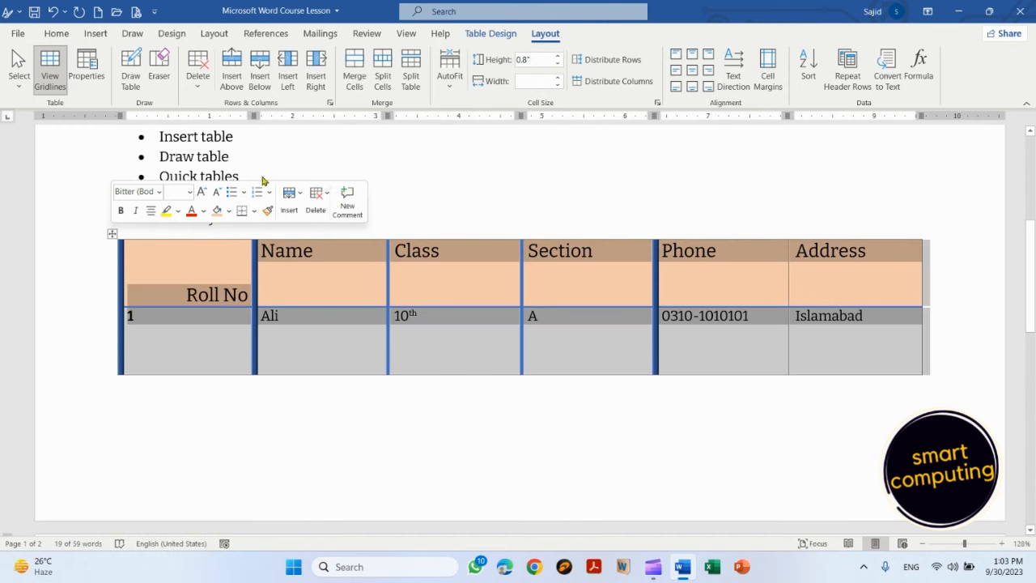
pyautogui.click(767, 73)
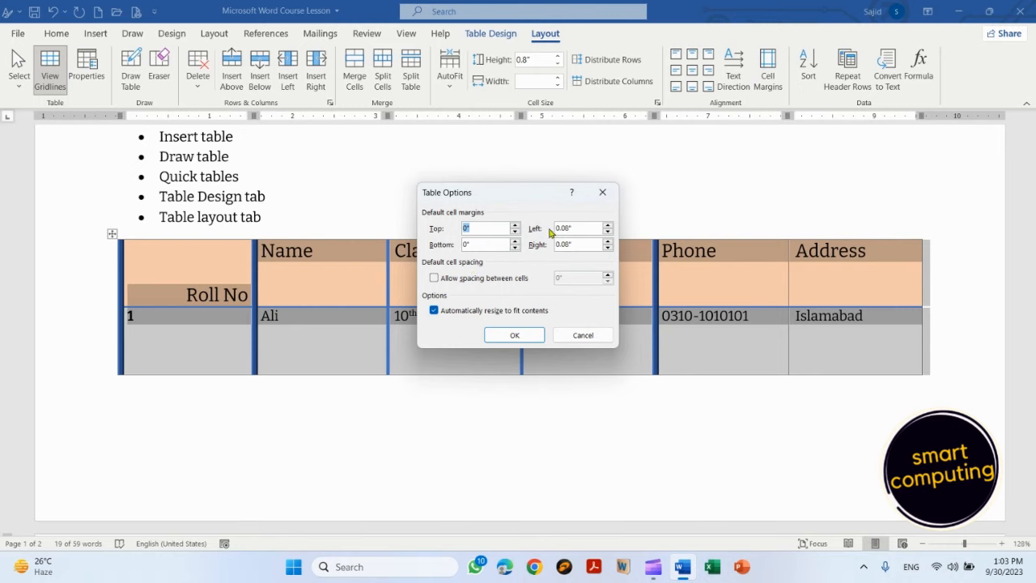
pyautogui.click(589, 337)
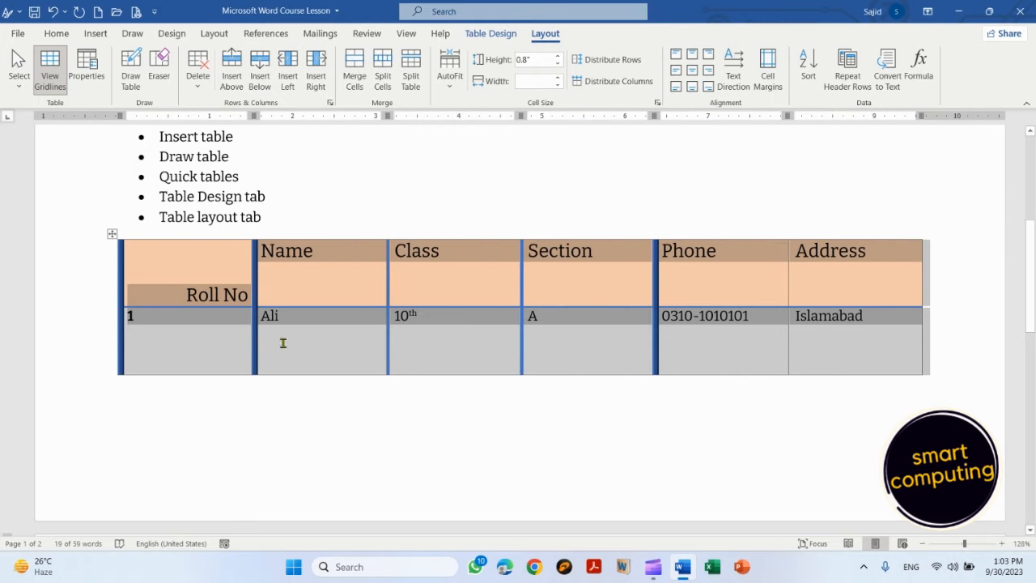
# Sort the student table by Roll No as a number in ascending order, treating the first row as a header row
pyautogui.click(215, 276)
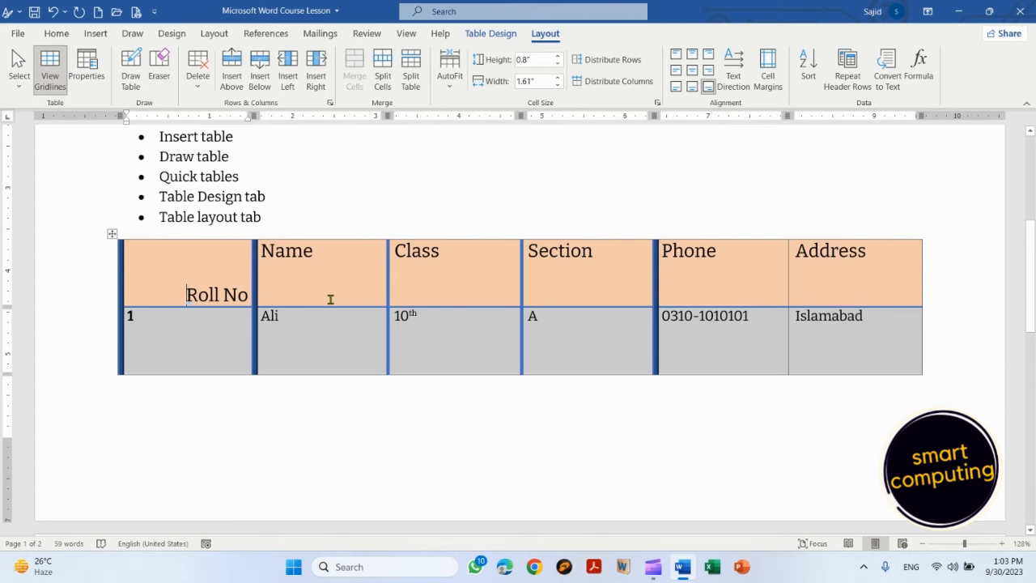
pyautogui.click(807, 68)
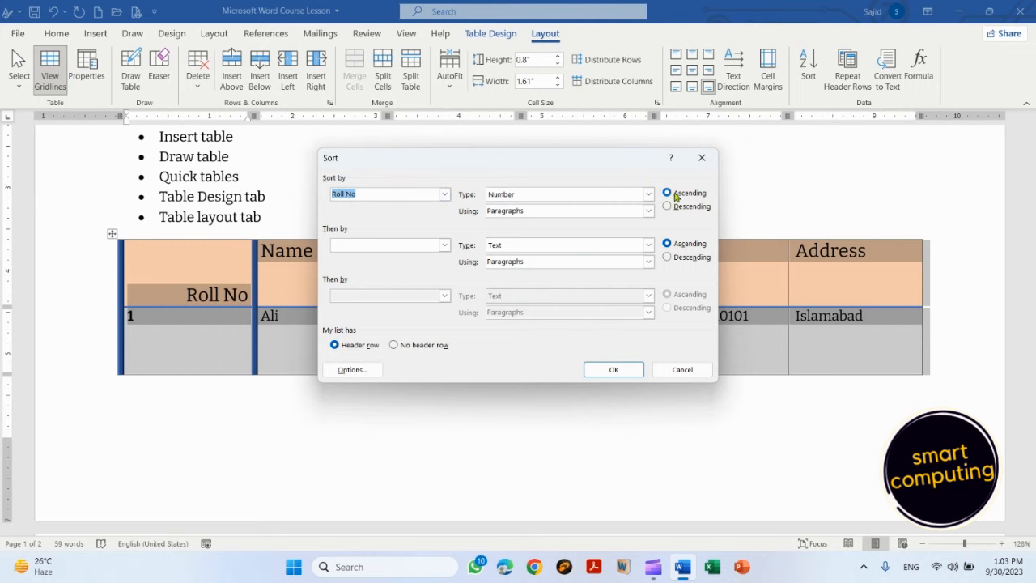
pyautogui.click(615, 370)
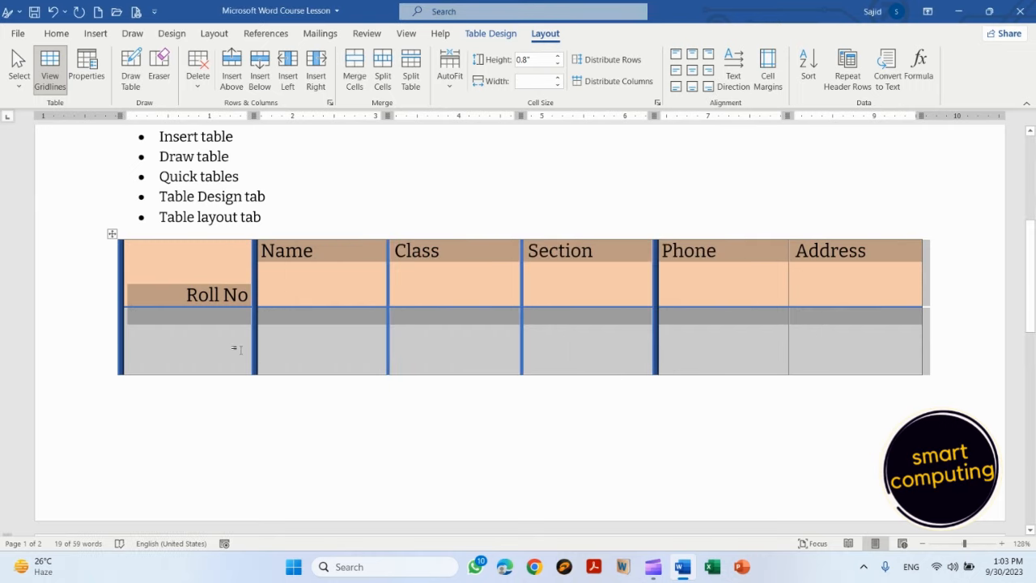
# Examine how the sorted table's rows are split between the first and second pages
pyautogui.click(235, 348)
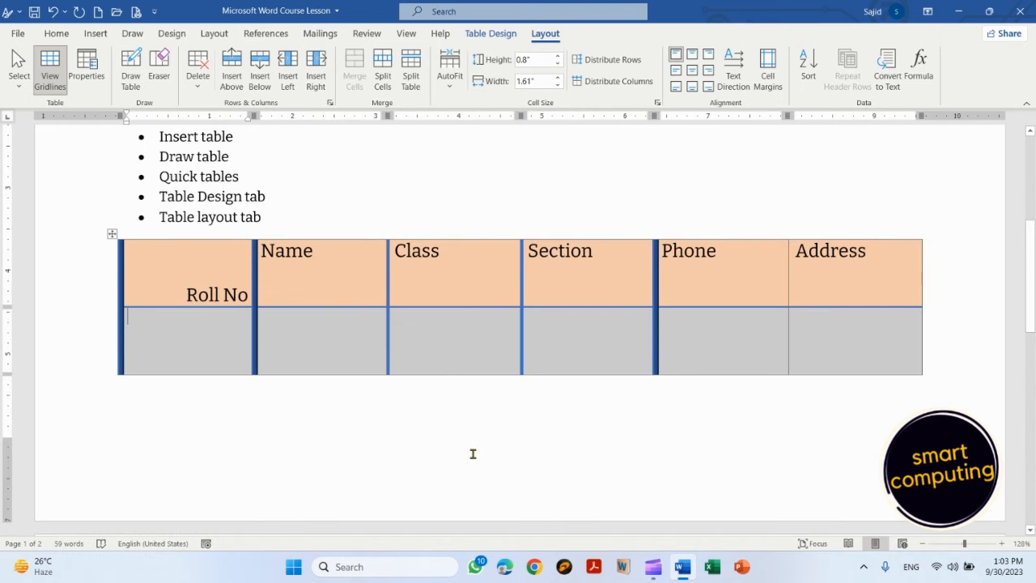
pyautogui.press('Down')
pyautogui.press('Down')
pyautogui.press('Down')
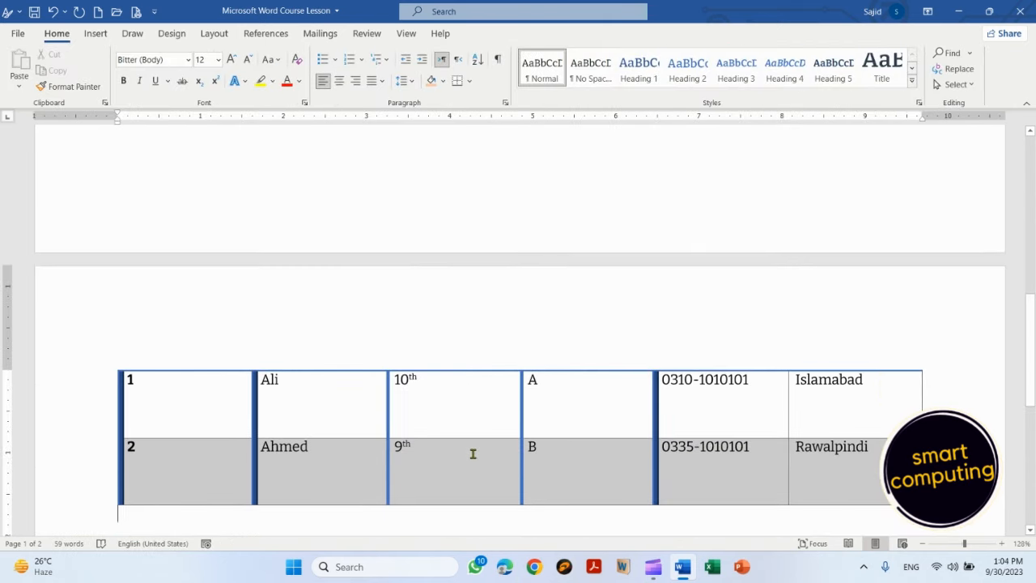
pyautogui.press('Up')
pyautogui.press('Up')
pyautogui.press('Up')
pyautogui.press('Up')
pyautogui.press('Up')
pyautogui.press('Up')
pyautogui.press('Up')
pyautogui.press('Up')
pyautogui.press('Up')
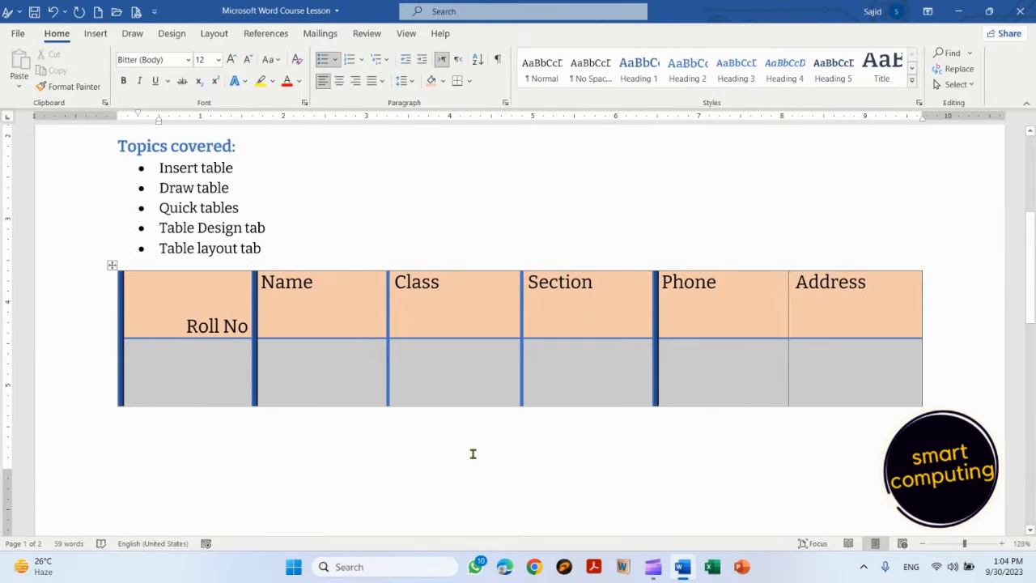
pyautogui.press('Down')
pyautogui.press('Down')
pyautogui.press('Down')
pyautogui.press('Down')
pyautogui.press('Down')
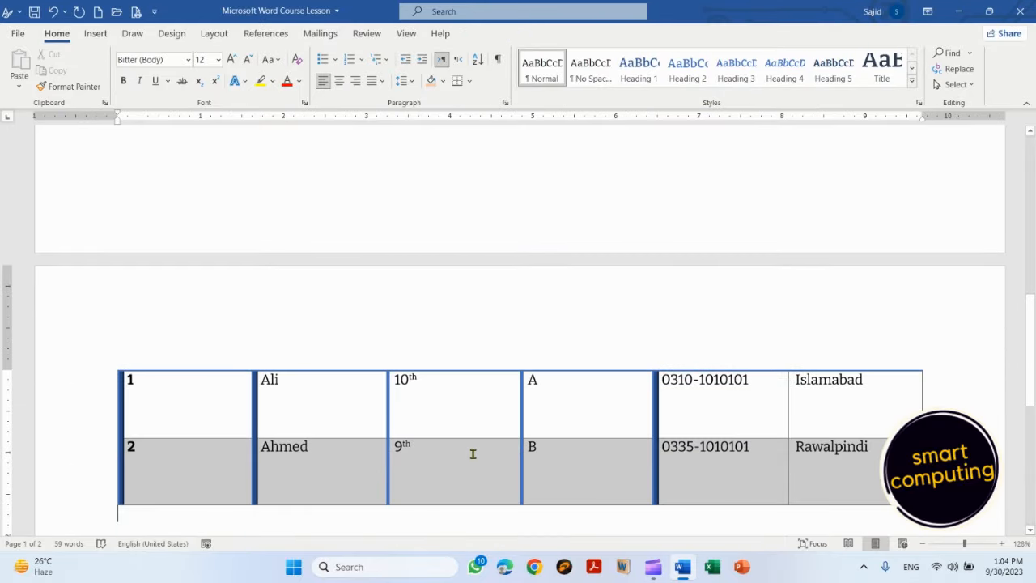
pyautogui.press('Up')
pyautogui.press('Up')
pyautogui.press('Up')
pyautogui.press('Up')
pyautogui.press('Up')
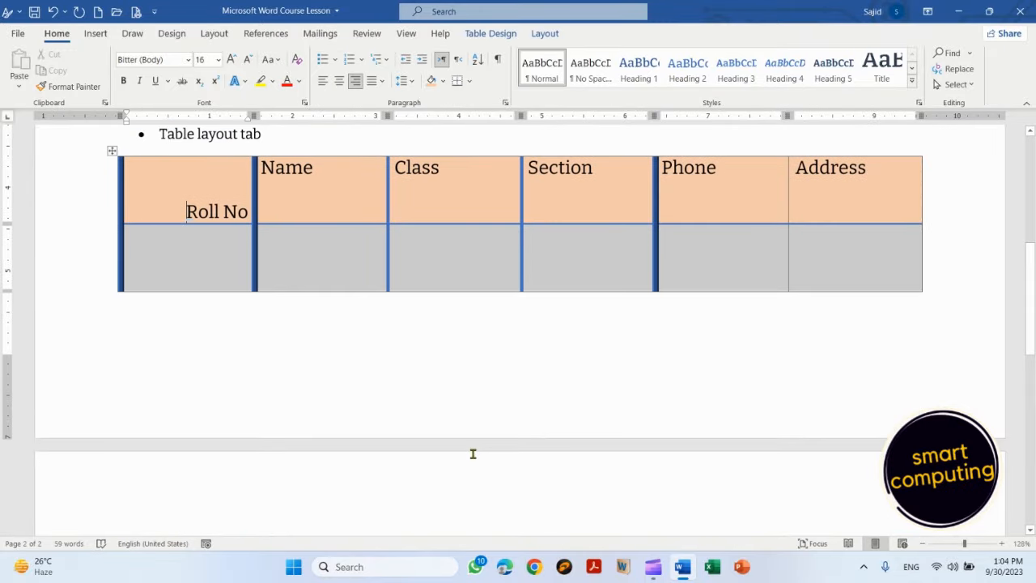
pyautogui.press('Down')
pyautogui.press('Down')
pyautogui.press('Down')
pyautogui.press('Down')
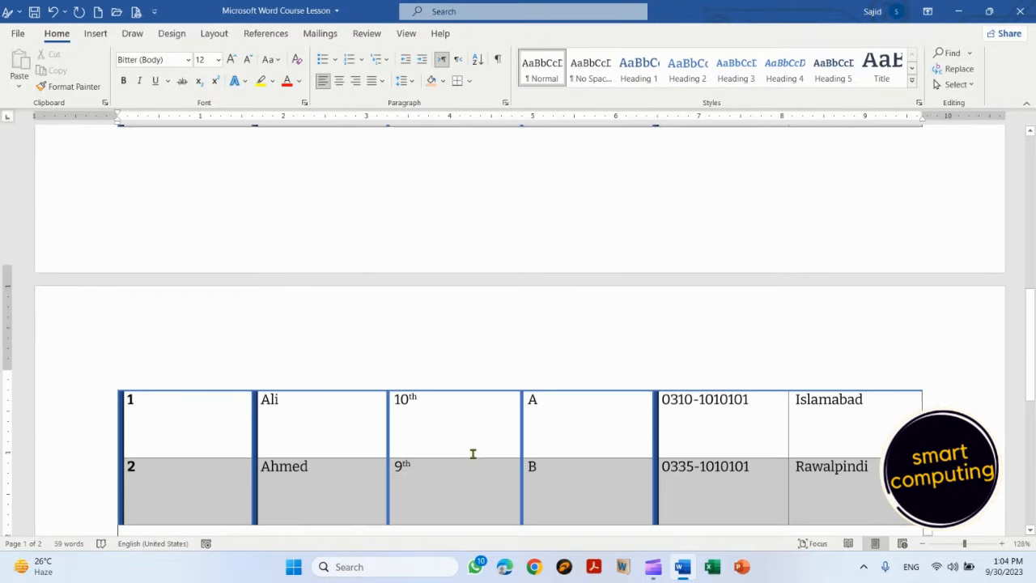
pyautogui.press('Up')
pyautogui.press('Up')
pyautogui.press('Up')
pyautogui.press('Up')
pyautogui.press('Up')
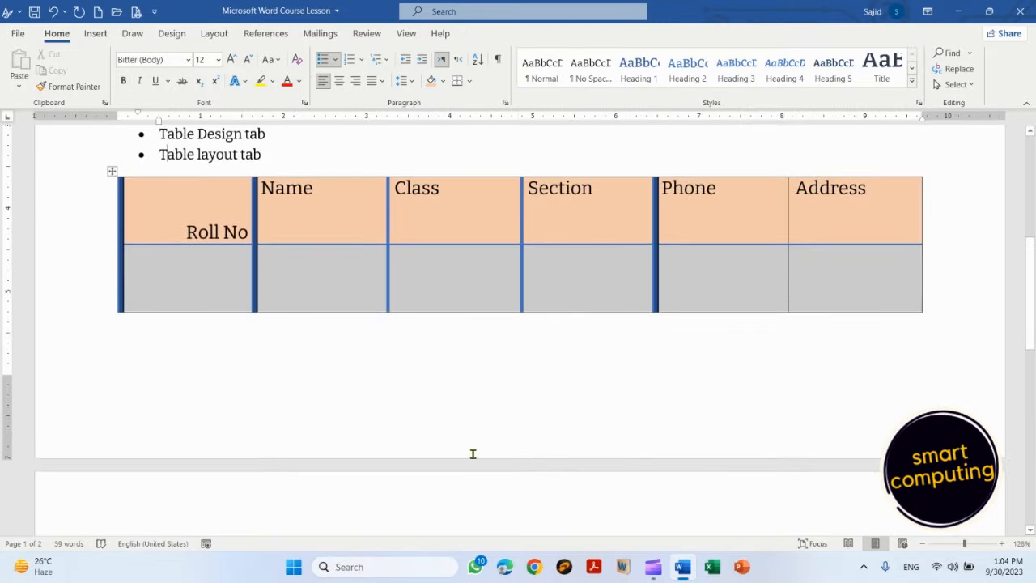
pyautogui.hotkey('shift', 'Right')
pyautogui.hotkey('shift', 'Right')
pyautogui.hotkey('shift', 'Right')
pyautogui.hotkey('shift', 'Right')
pyautogui.hotkey('shift', 'Right')
pyautogui.hotkey('shift', 'Right')
pyautogui.hotkey('shift', 'Right')
pyautogui.hotkey('shift', 'Right')
pyautogui.hotkey('shift', 'Right')
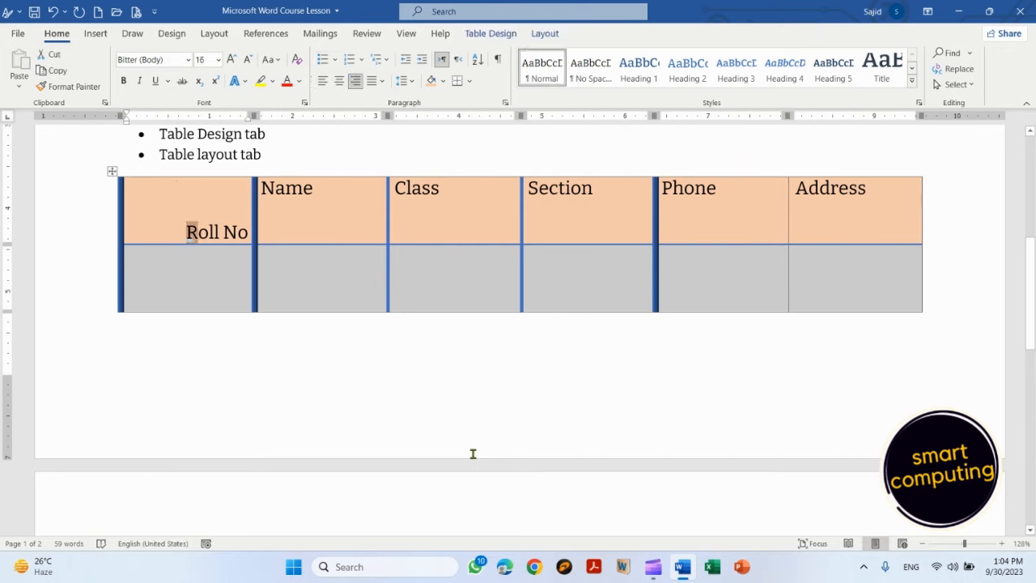
pyautogui.hotkey('shift', 'Right')
pyautogui.hotkey('shift', 'Right')
pyautogui.hotkey('shift', 'Right')
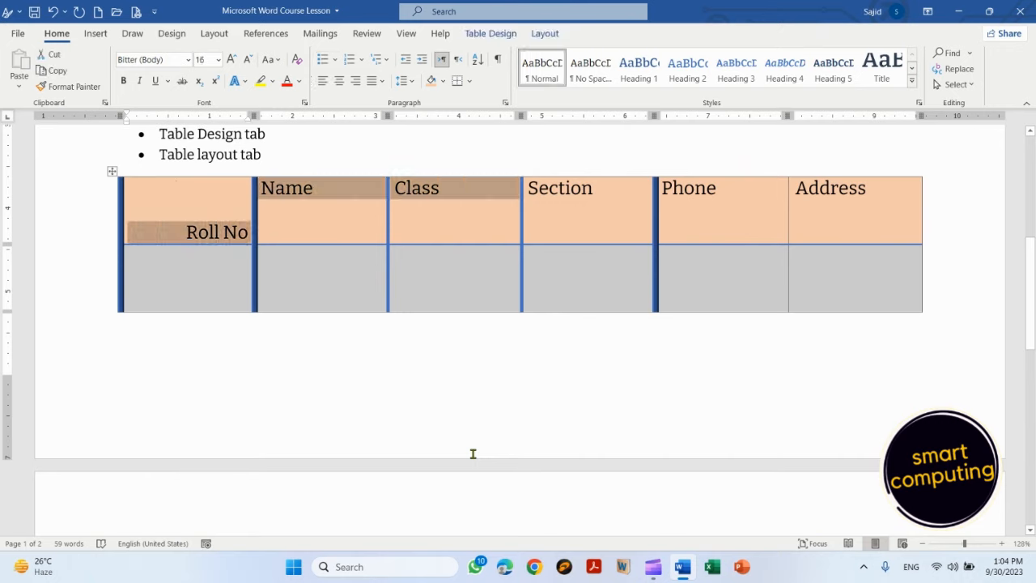
pyautogui.press('Left')
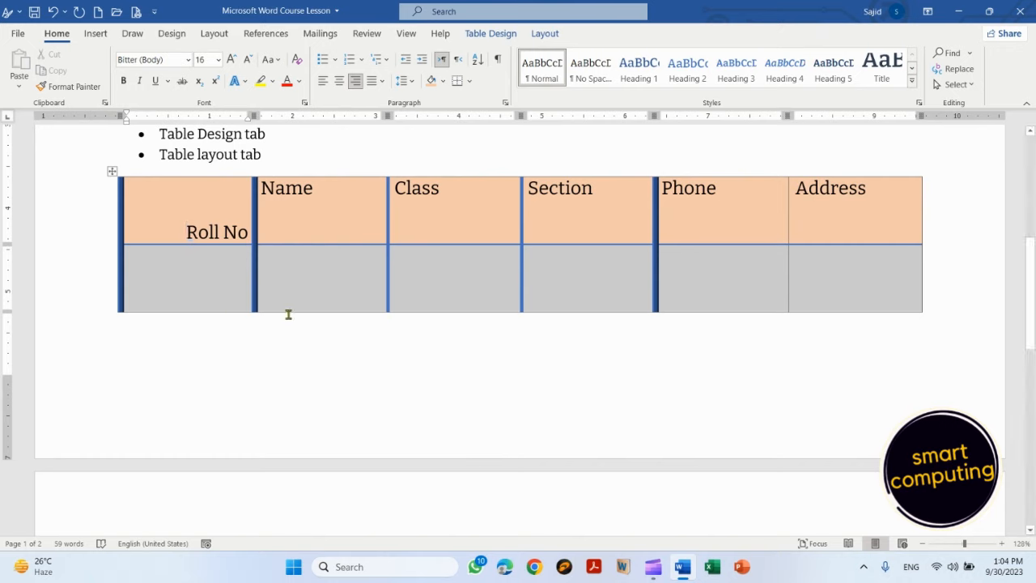
# Set the table's heading row to repeat on every page and check it on the second page
pyautogui.click(544, 33)
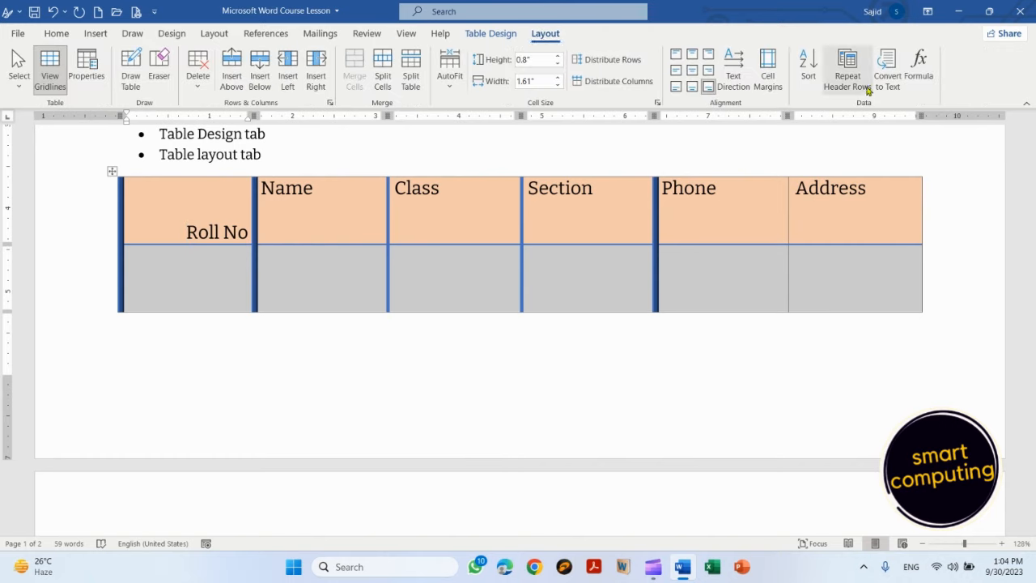
pyautogui.click(233, 268)
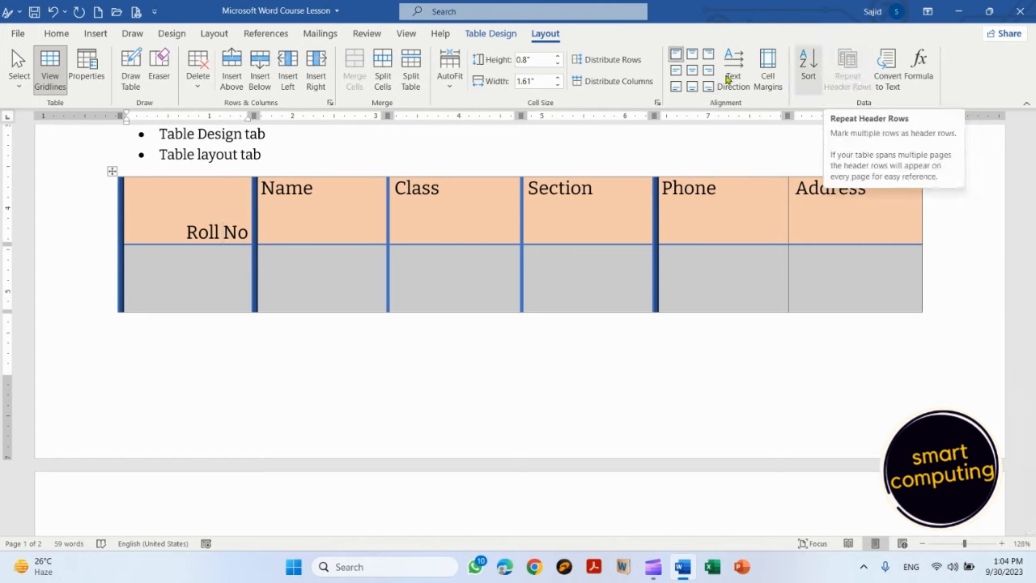
pyautogui.click(224, 221)
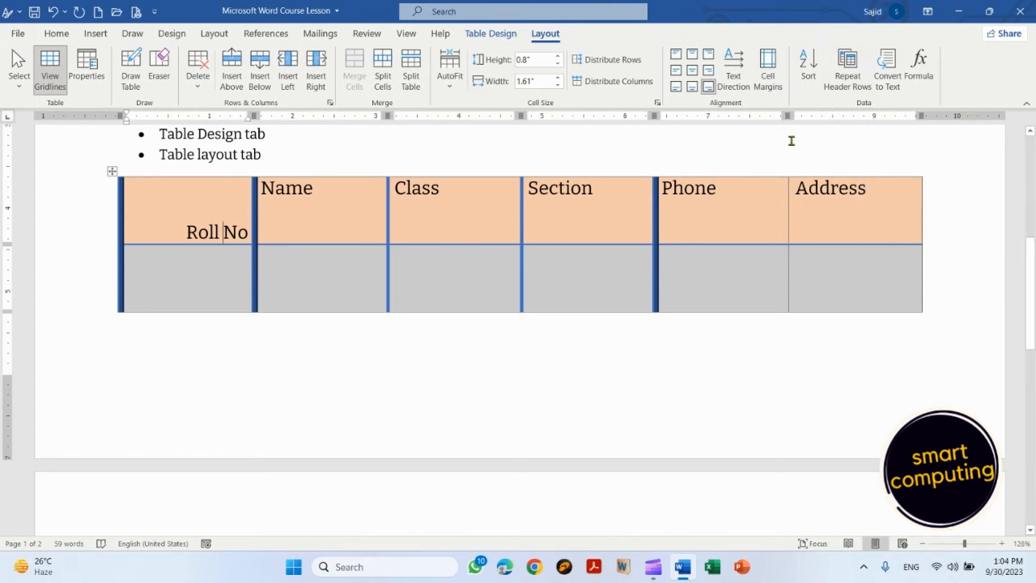
pyautogui.click(849, 75)
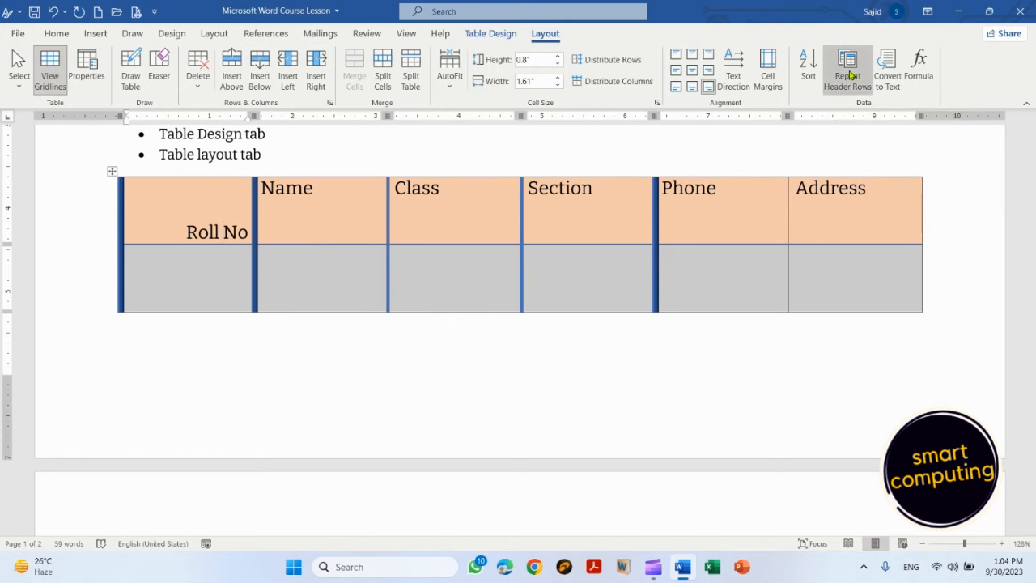
pyautogui.click(1032, 515)
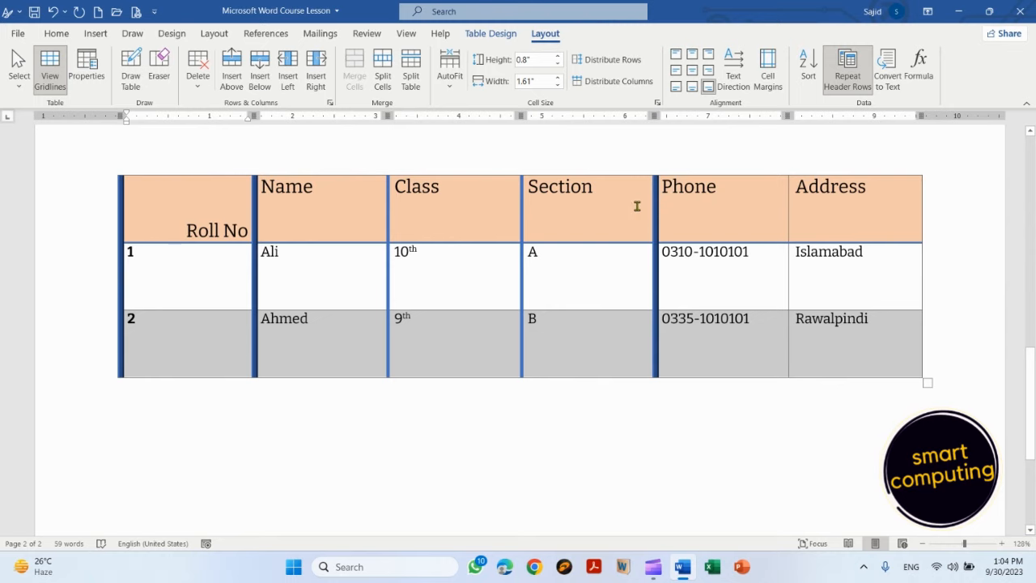
pyautogui.click(473, 265)
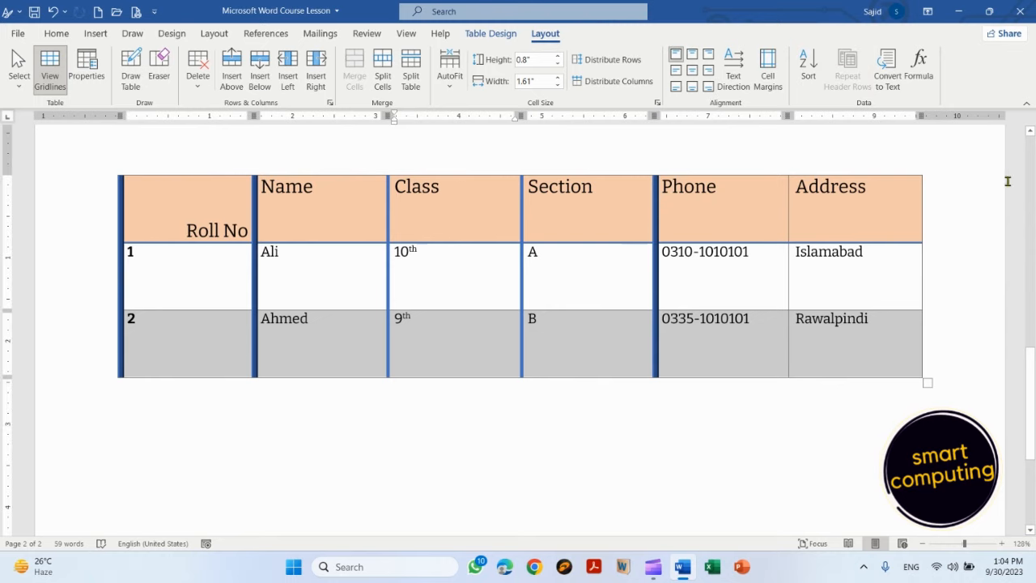
# Enter 70 in the Section cell and 75 in the Phone cell of the blank row below the headings
pyautogui.click(1030, 131)
pyautogui.moveTo(1030, 131); pyautogui.dragTo(1030, 131)
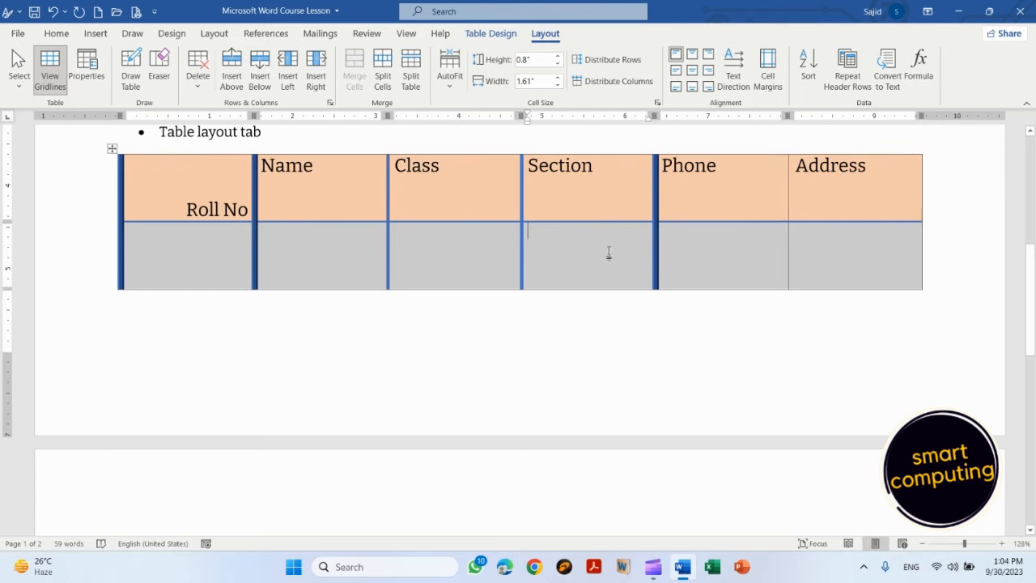
pyautogui.write('70')
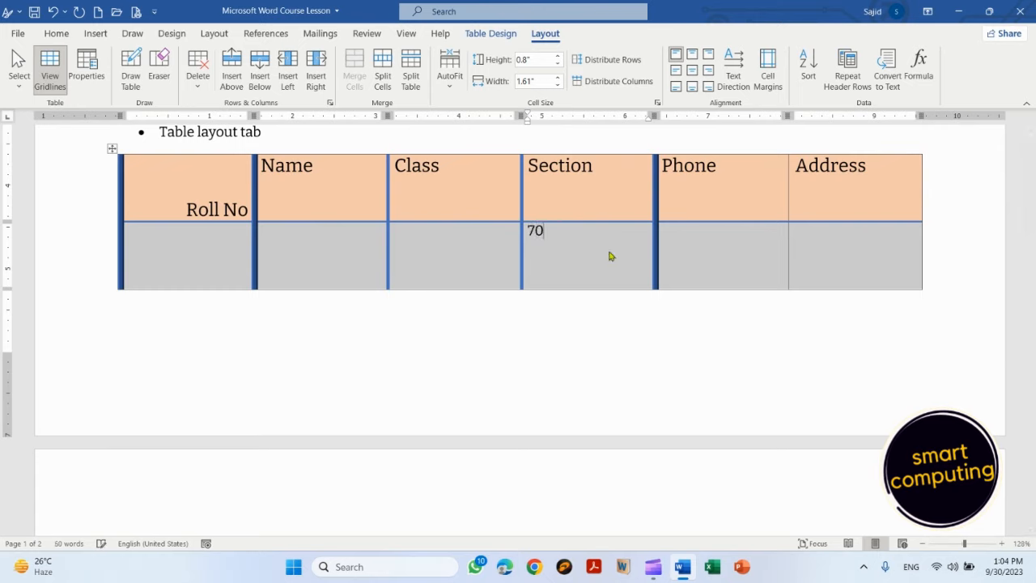
pyautogui.press('Tab')
pyautogui.write('75')
# Insert the formula =SUM(LEFT) in the Address cell of the row holding 70 and 75
pyautogui.press('Tab')
pyautogui.click(922, 64)
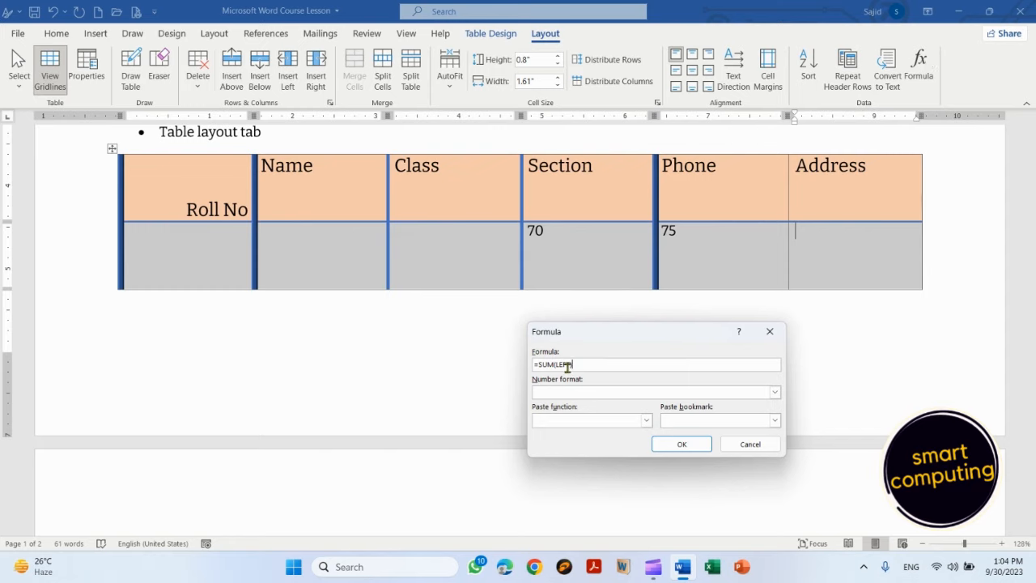
pyautogui.click(681, 444)
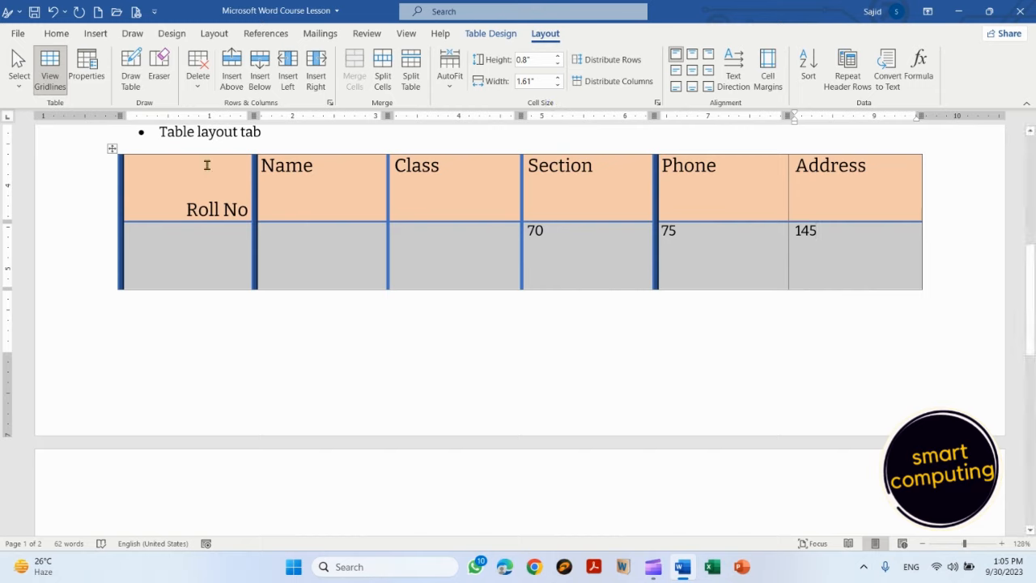
# Set the row height of the whole table to 0.4 inches
pyautogui.click(112, 148)
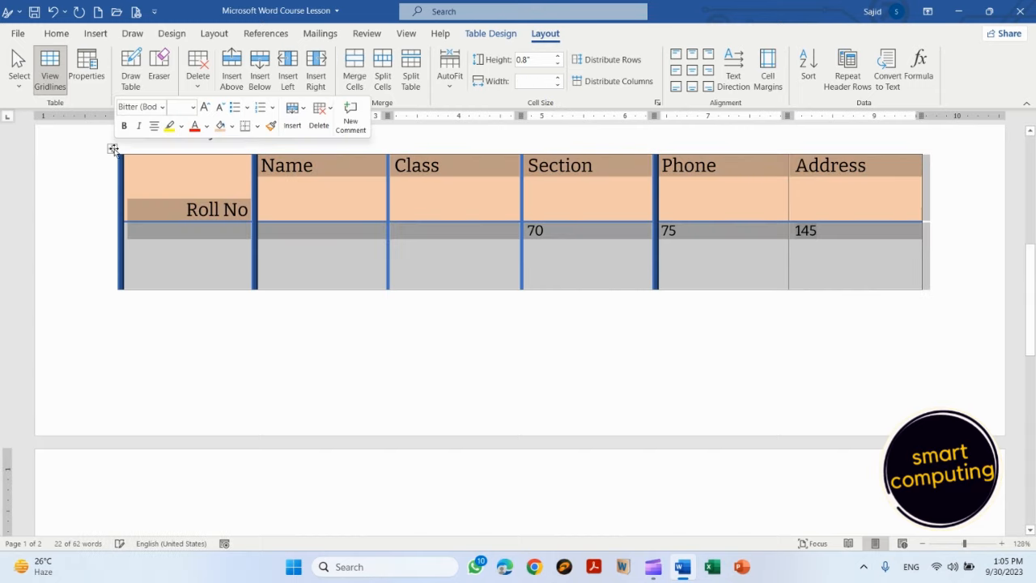
pyautogui.click(557, 64)
pyautogui.click(558, 64)
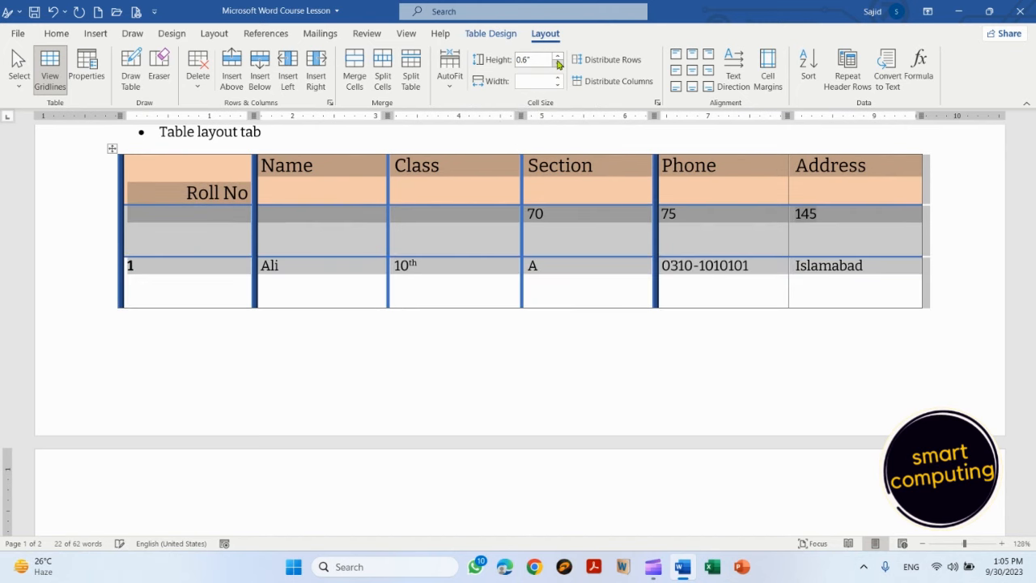
pyautogui.click(557, 64)
pyautogui.click(558, 64)
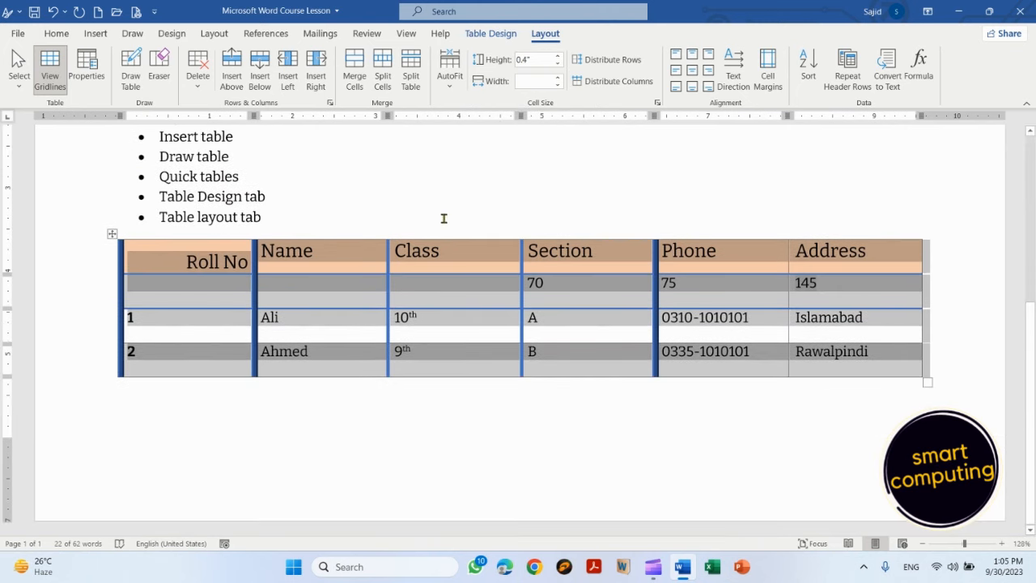
pyautogui.click(441, 256)
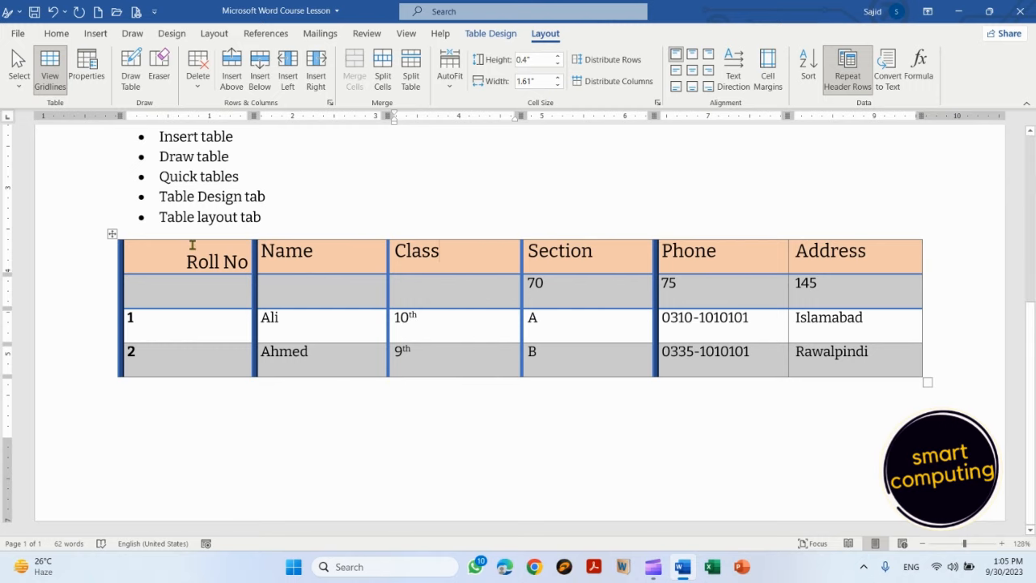
# Narrow all columns of the table, and stretch the whole table to nearly the full page width
pyautogui.click(110, 235)
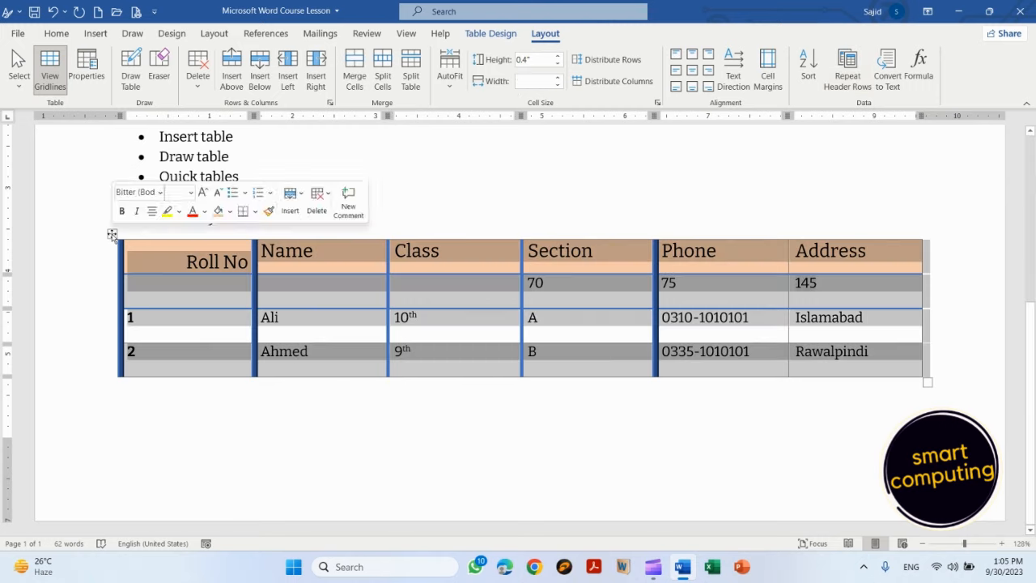
pyautogui.click(556, 86)
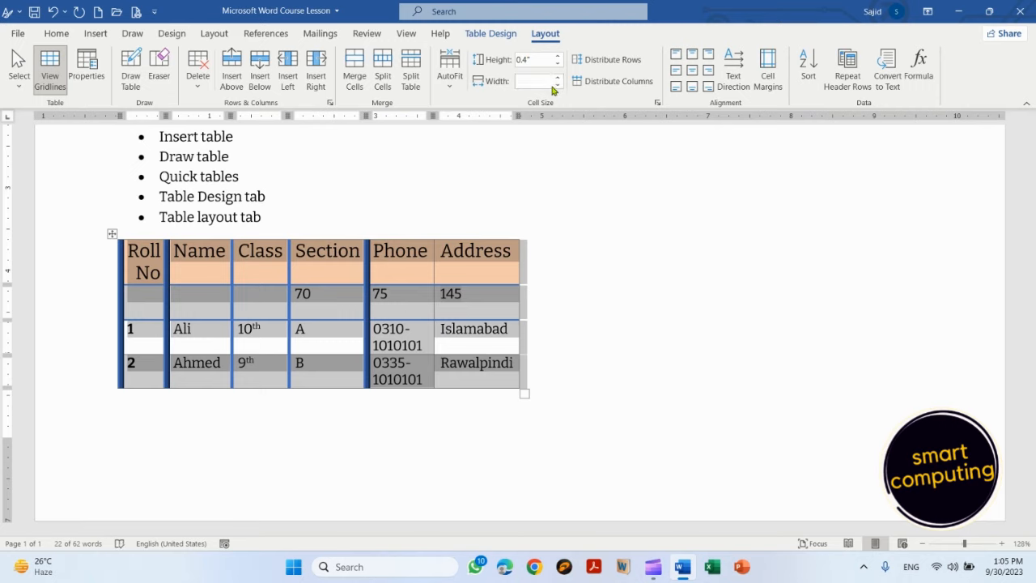
pyautogui.click(531, 82)
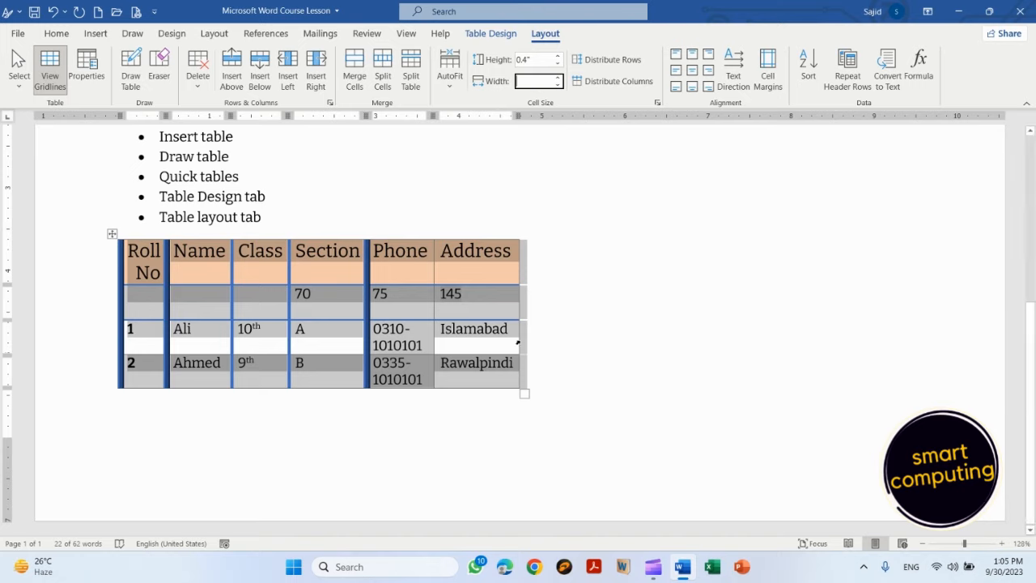
pyautogui.click(397, 330)
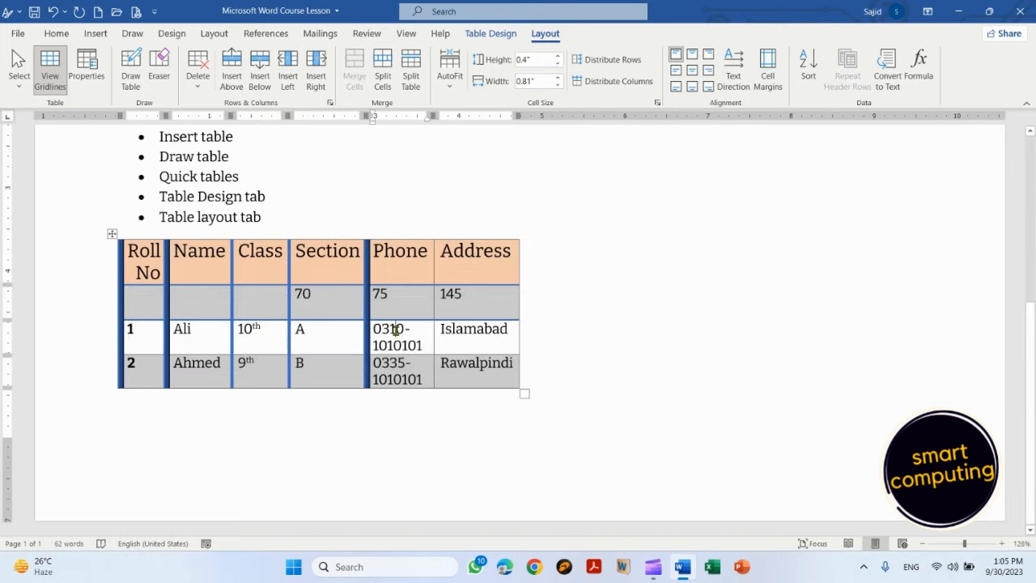
pyautogui.keyDown('alt'); pyautogui.doubleClick(396, 330); pyautogui.keyUp('alt')
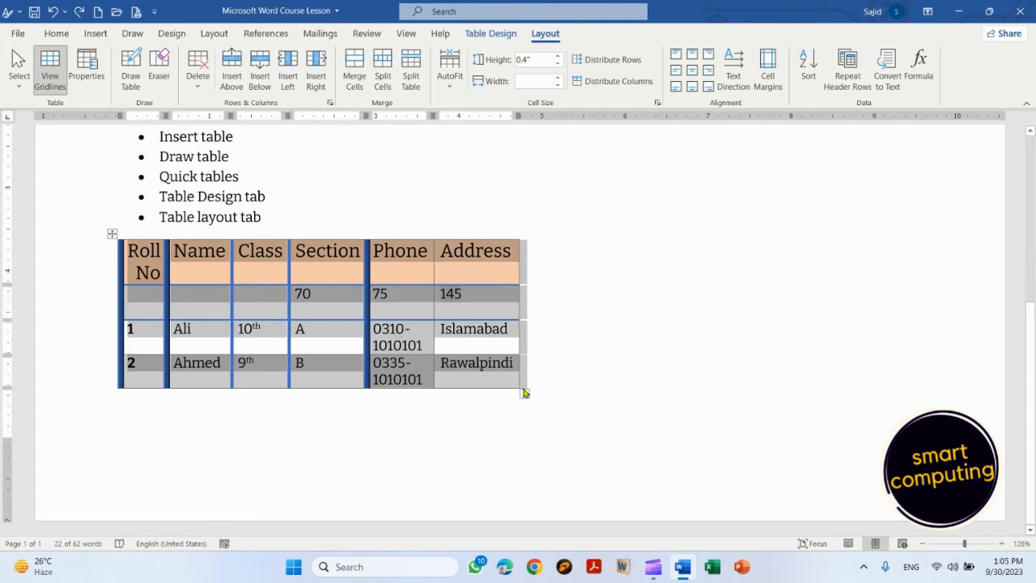
pyautogui.moveTo(526, 393); pyautogui.dragTo(902, 361)
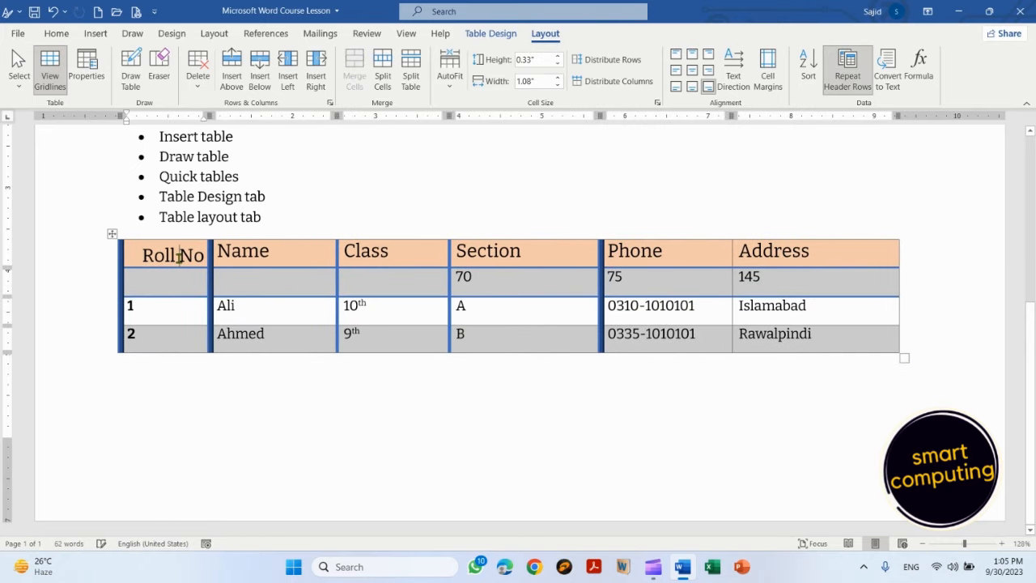
# Set the width of the Roll No column to 0.6 inches
pyautogui.click(536, 82)
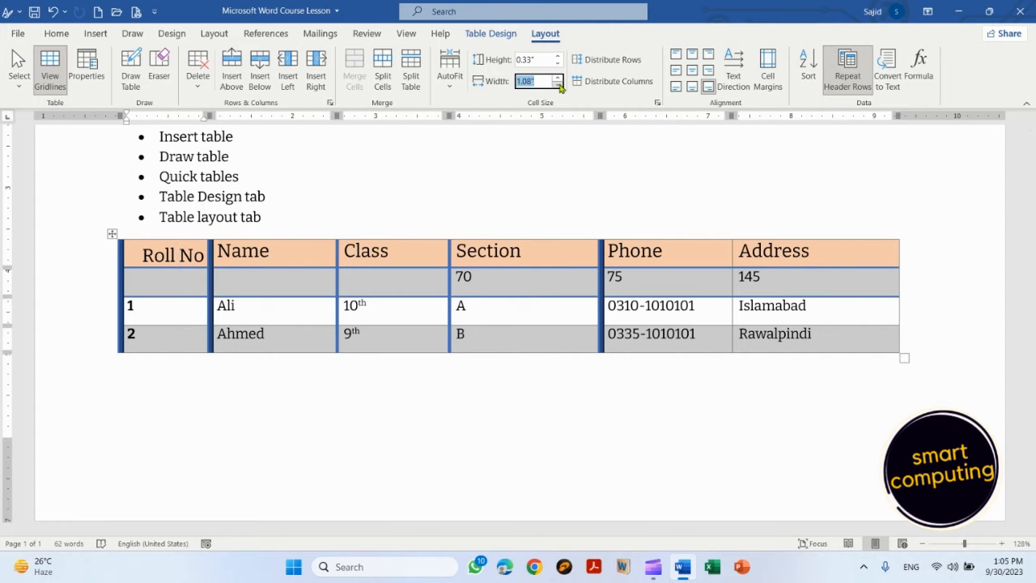
pyautogui.click(558, 85)
pyautogui.click(558, 85)
pyautogui.click(558, 85)
pyautogui.click(558, 85)
pyautogui.click(557, 85)
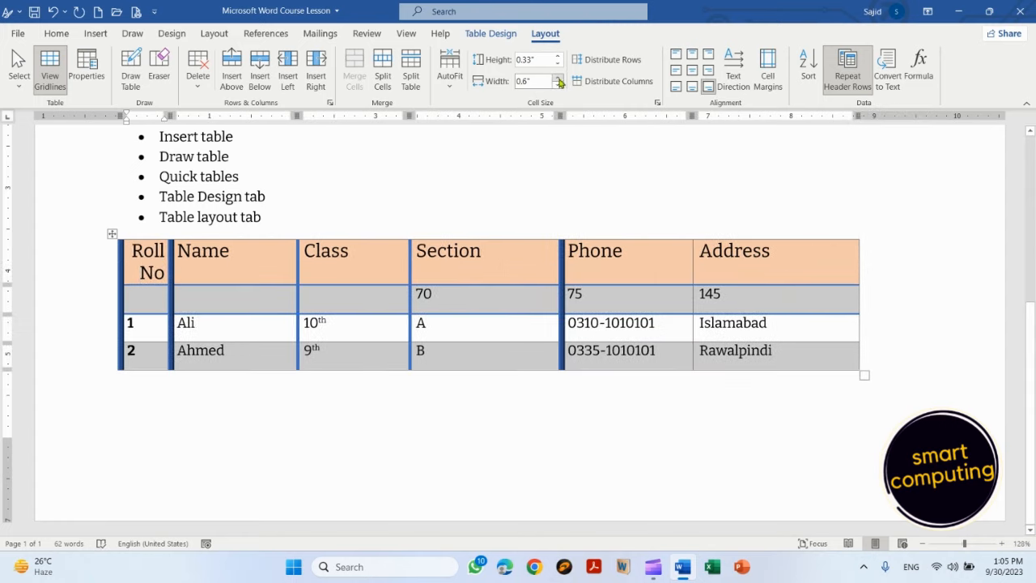
# Widen the Roll No column to 1.3 inches
pyautogui.click(559, 78)
pyautogui.click(558, 78)
pyautogui.click(558, 78)
pyautogui.click(558, 77)
pyautogui.click(558, 78)
pyautogui.click(559, 77)
pyautogui.click(558, 77)
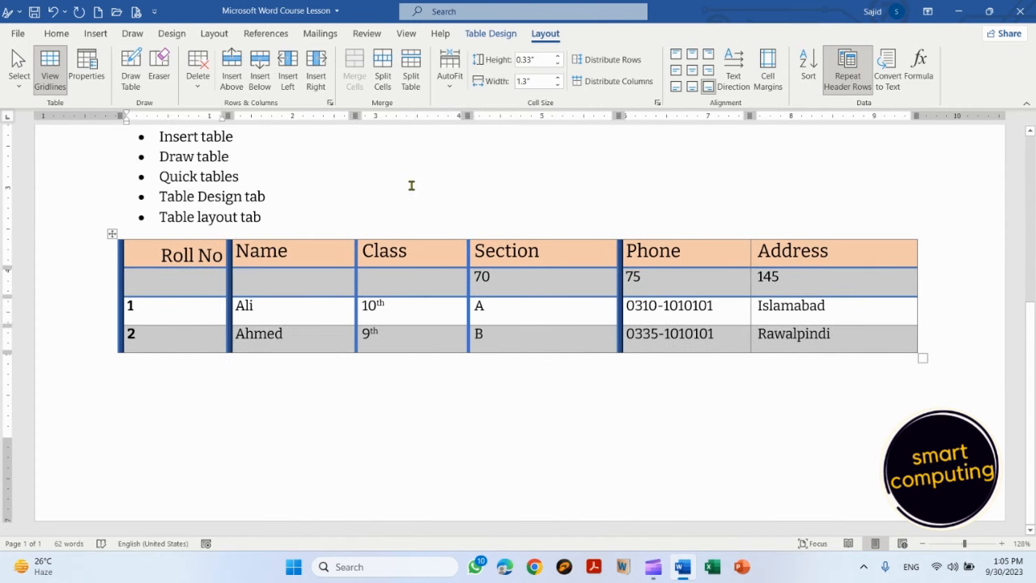
# Apply the table's AutoFit options in turn: AutoFit Contents, AutoFit Window and Fixed Column Width
pyautogui.click(452, 94)
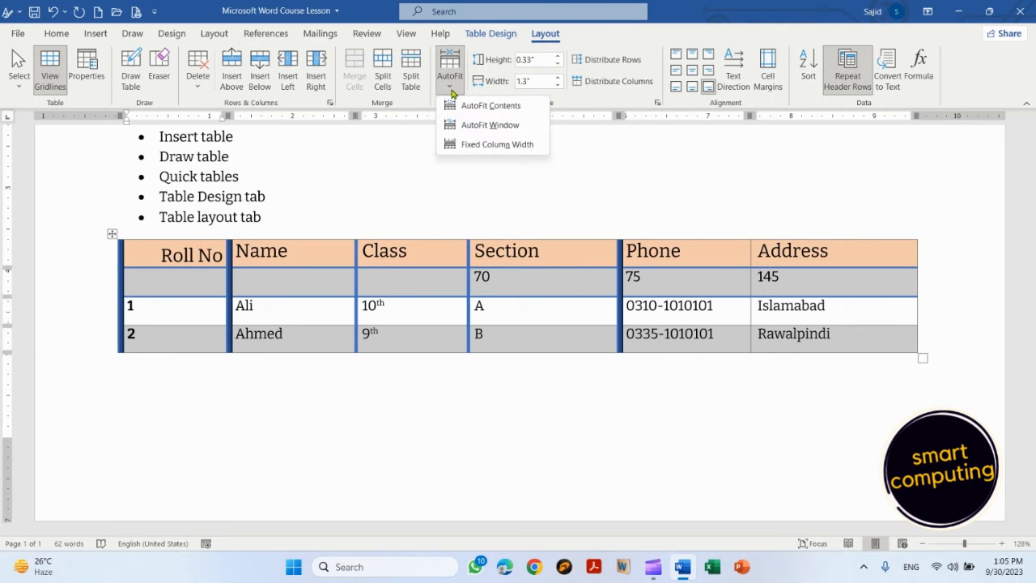
pyautogui.click(474, 106)
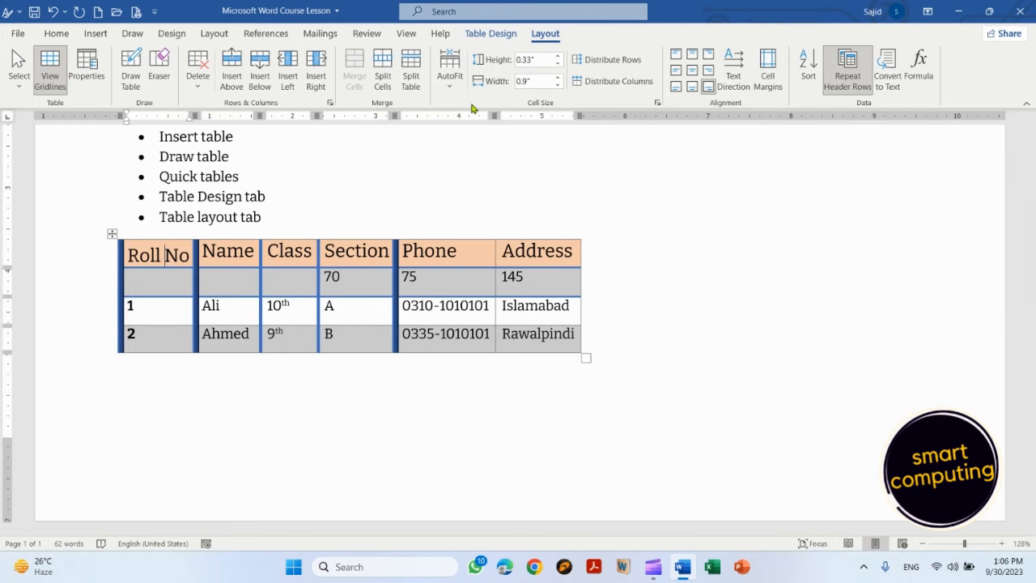
pyautogui.click(451, 85)
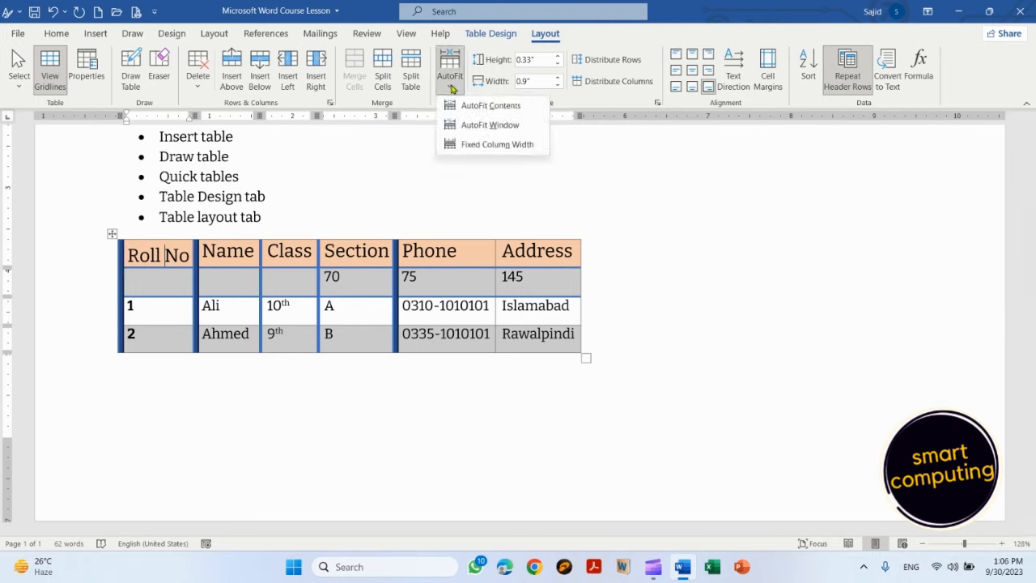
pyautogui.click(473, 124)
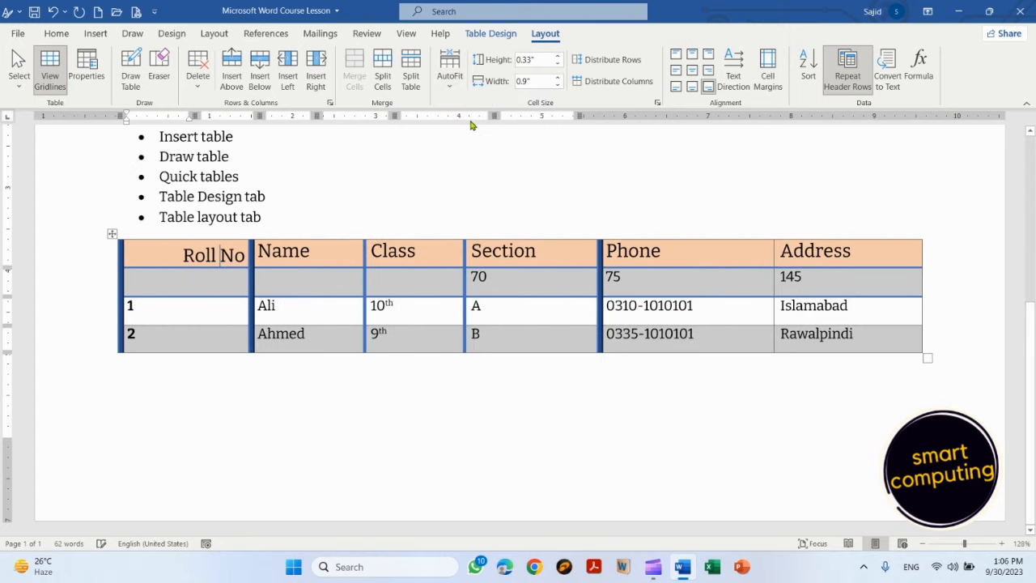
pyautogui.click(450, 74)
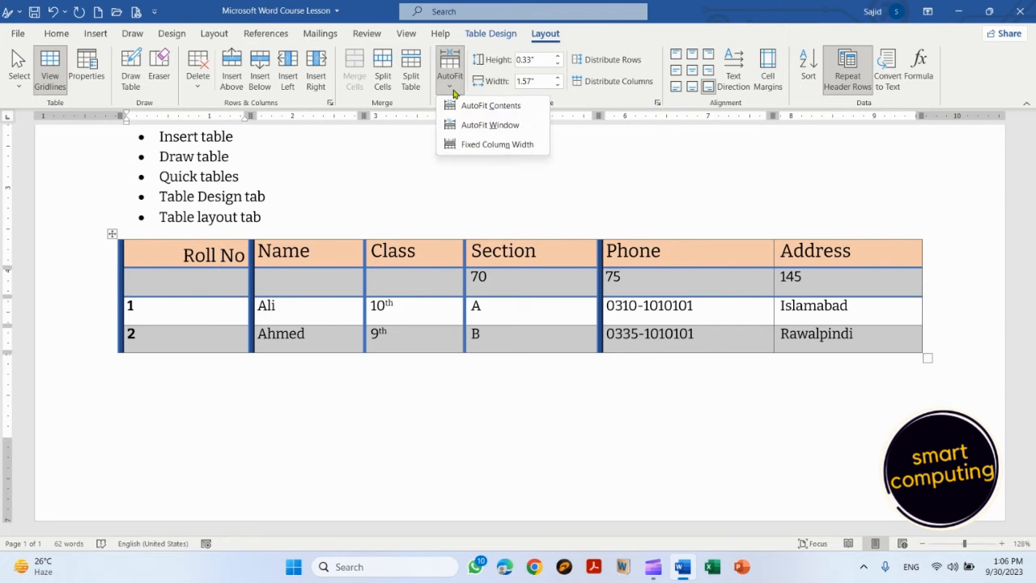
pyautogui.click(487, 145)
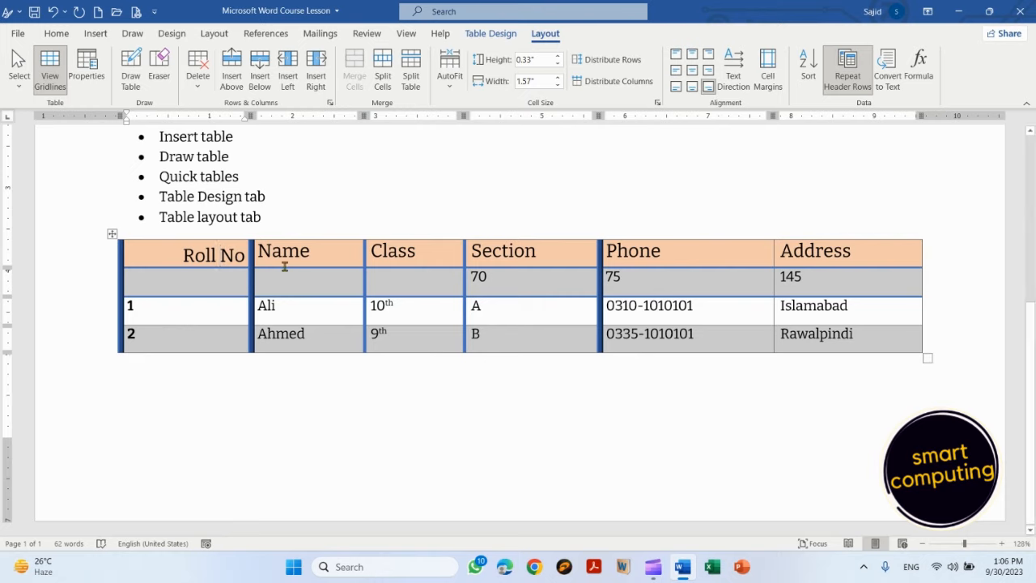
# Merge the Roll No and Name heading cells, and extend the merge to the entire heading row
pyautogui.moveTo(184, 255); pyautogui.dragTo(321, 256)
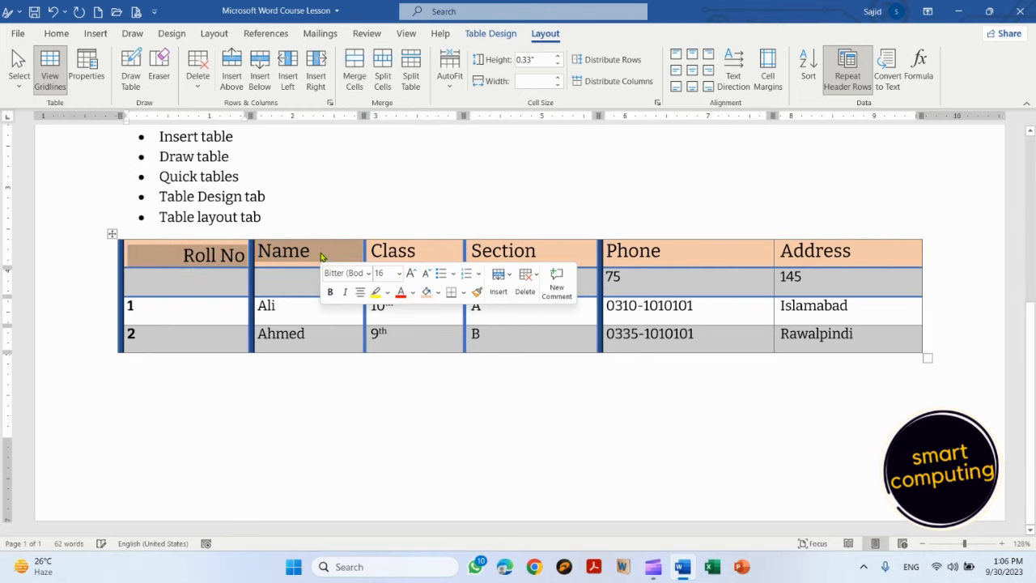
pyautogui.click(356, 65)
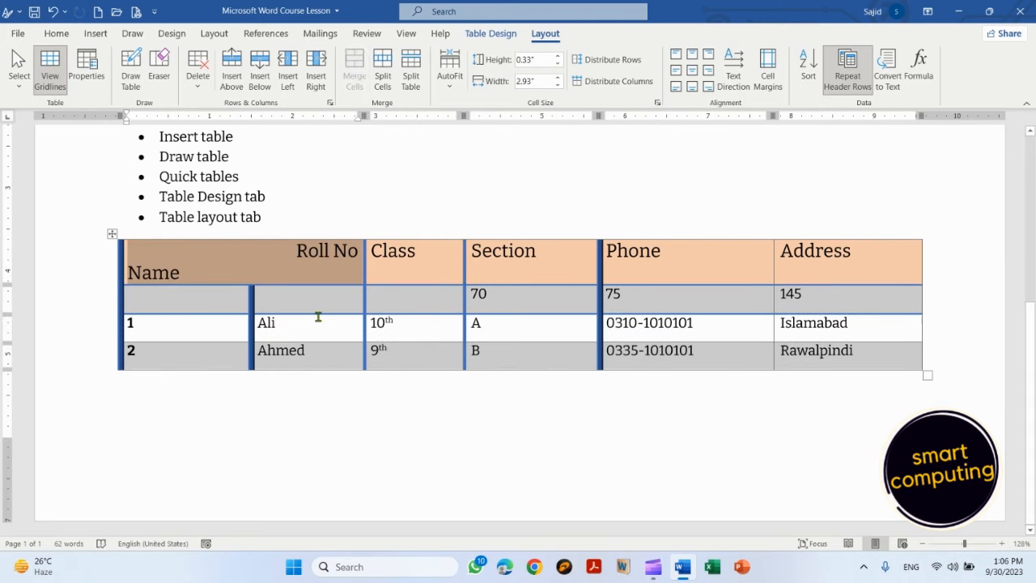
pyautogui.click(258, 268)
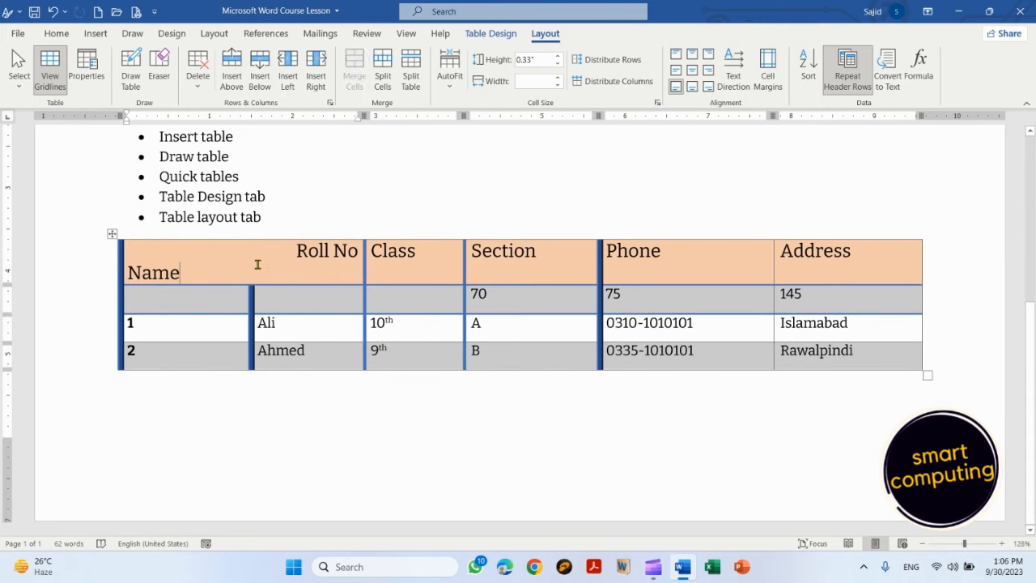
pyautogui.hotkey('shift', 'Right')
pyautogui.hotkey('shift', 'Right')
pyautogui.hotkey('shift', 'Right')
pyautogui.hotkey('shift', 'Right')
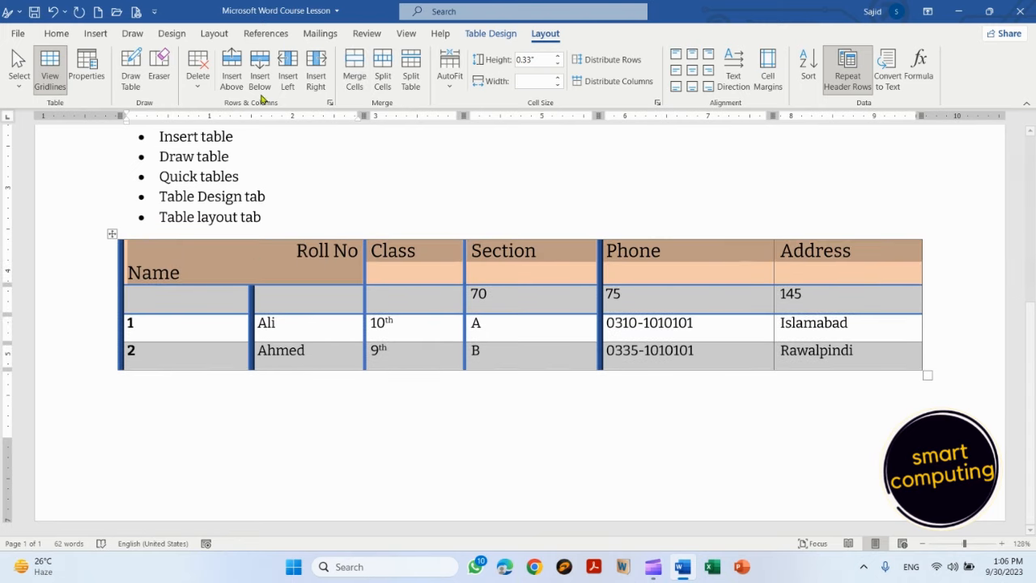
pyautogui.click(349, 55)
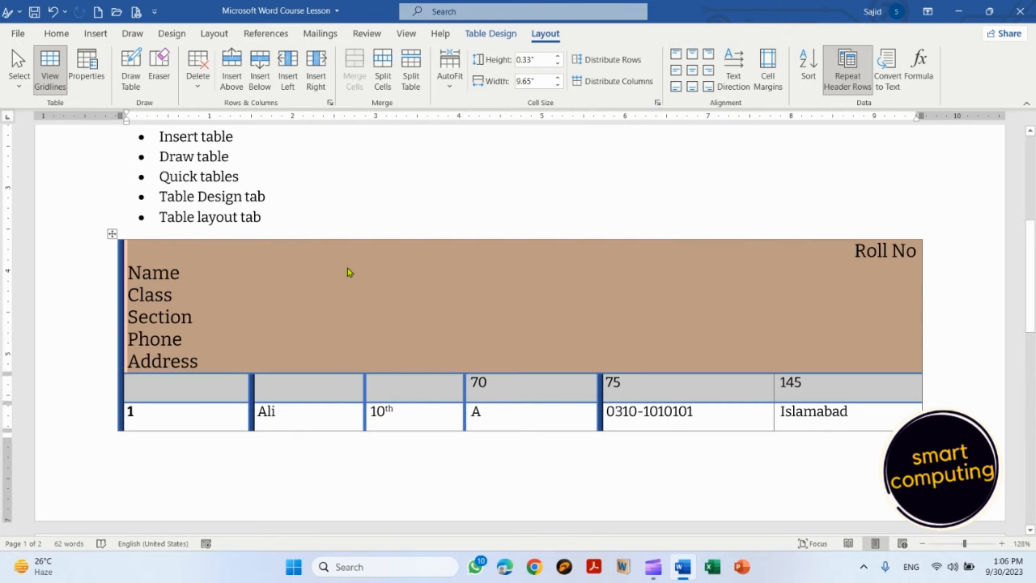
# Replace the merged heading cell's text with "Global College Rawalpindi" and align it top center
pyautogui.click(299, 300)
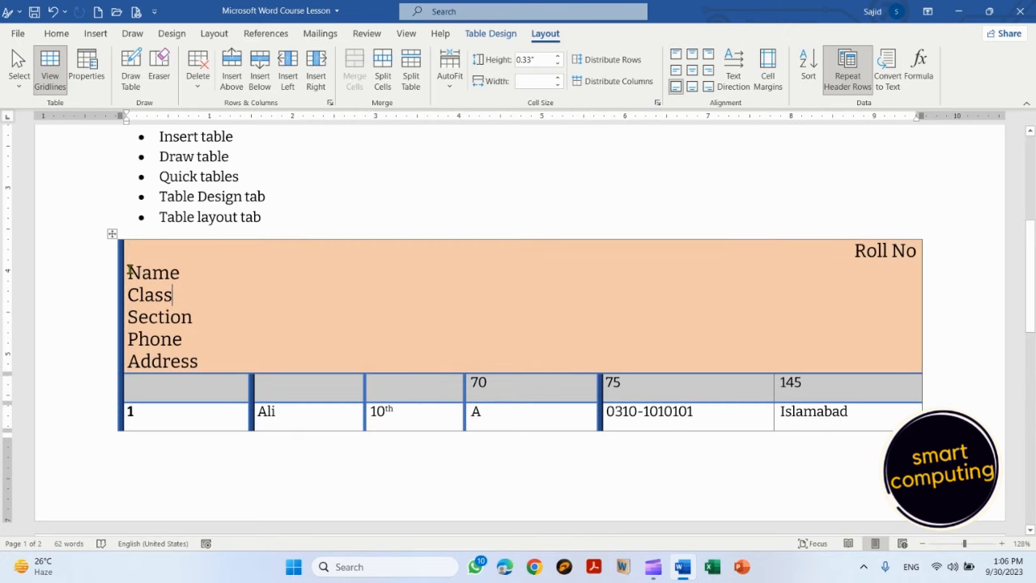
pyautogui.moveTo(130, 271); pyautogui.dragTo(207, 434)
pyautogui.hotkey('shift', 'Up')
pyautogui.hotkey('shift', 'Up')
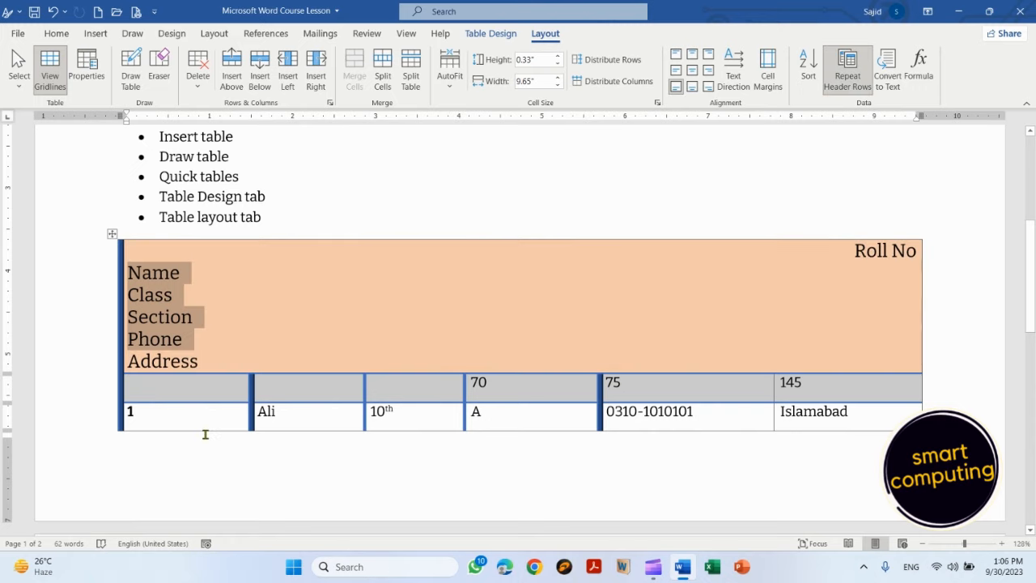
pyautogui.hotkey('shift', 'Down')
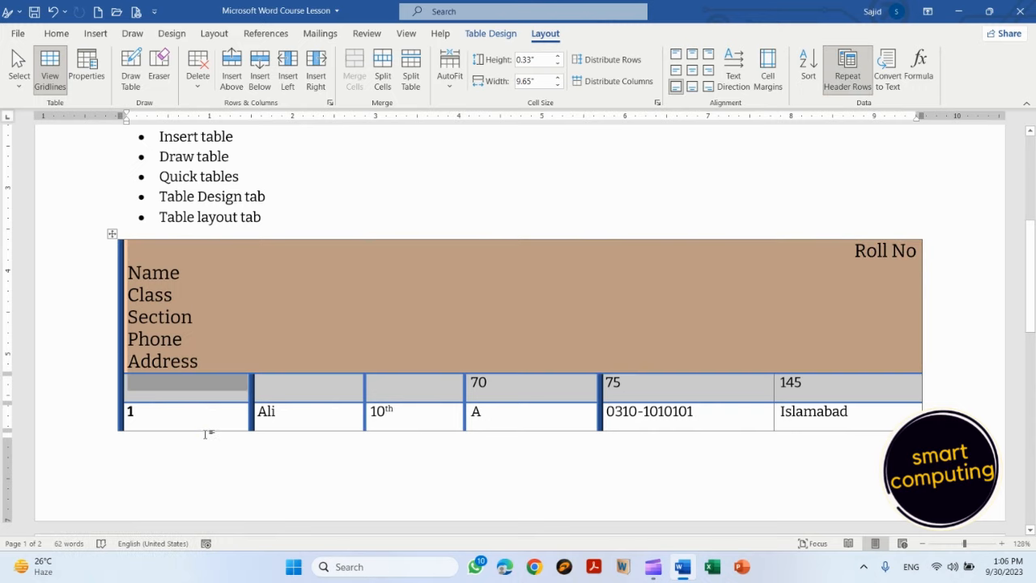
pyautogui.write('Glob')
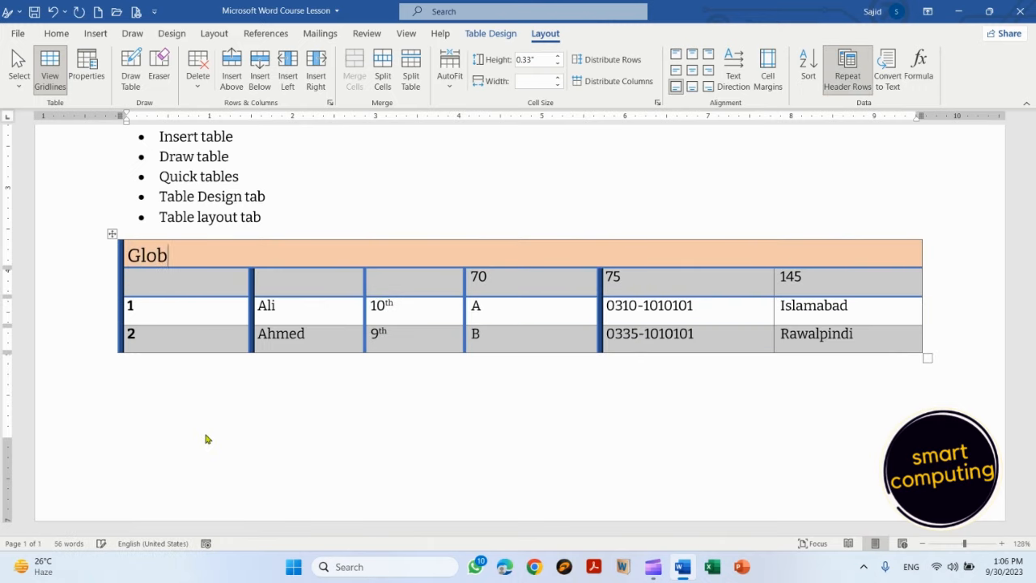
pyautogui.write('g')
pyautogui.press('BackSpace')
pyautogui.write('al Cole')
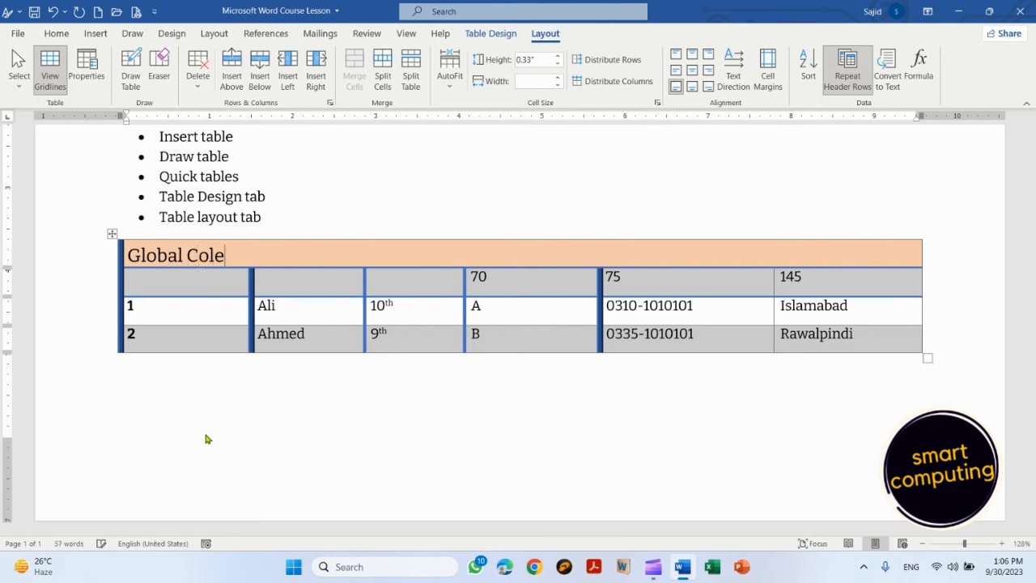
pyautogui.press('BackSpace')
pyautogui.write('lege Rawal')
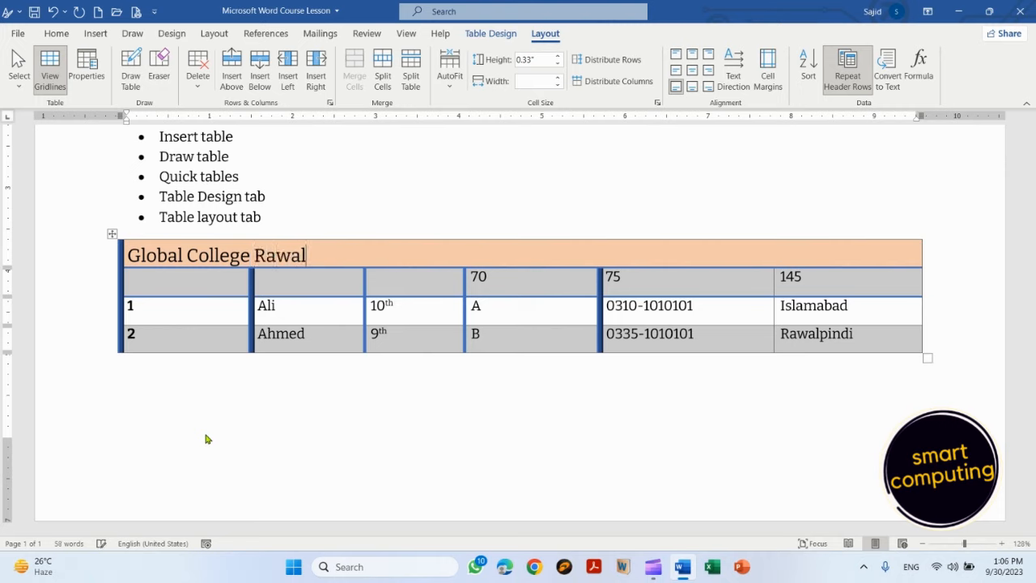
pyautogui.write('pindi')
pyautogui.click(692, 55)
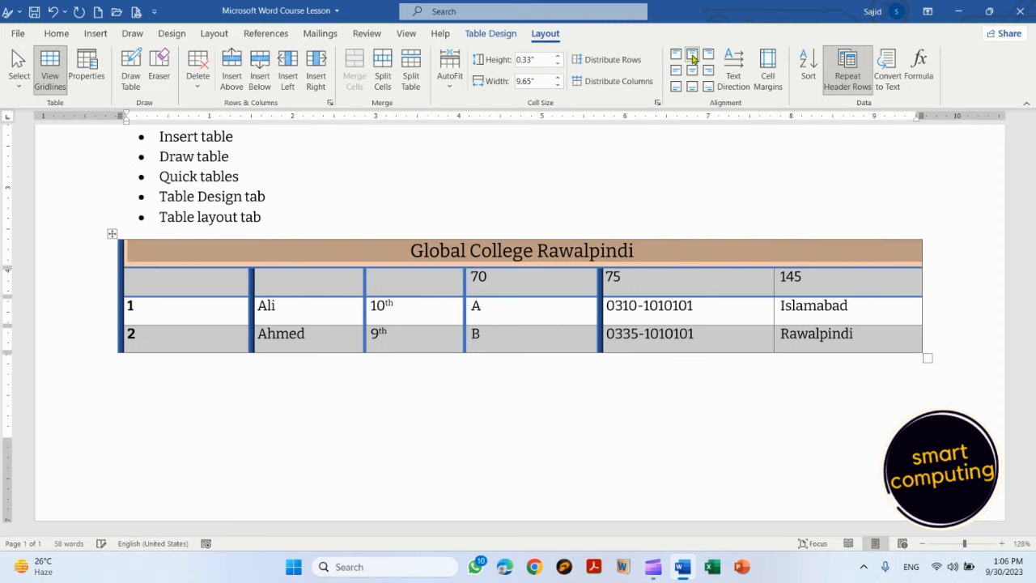
pyautogui.click(678, 258)
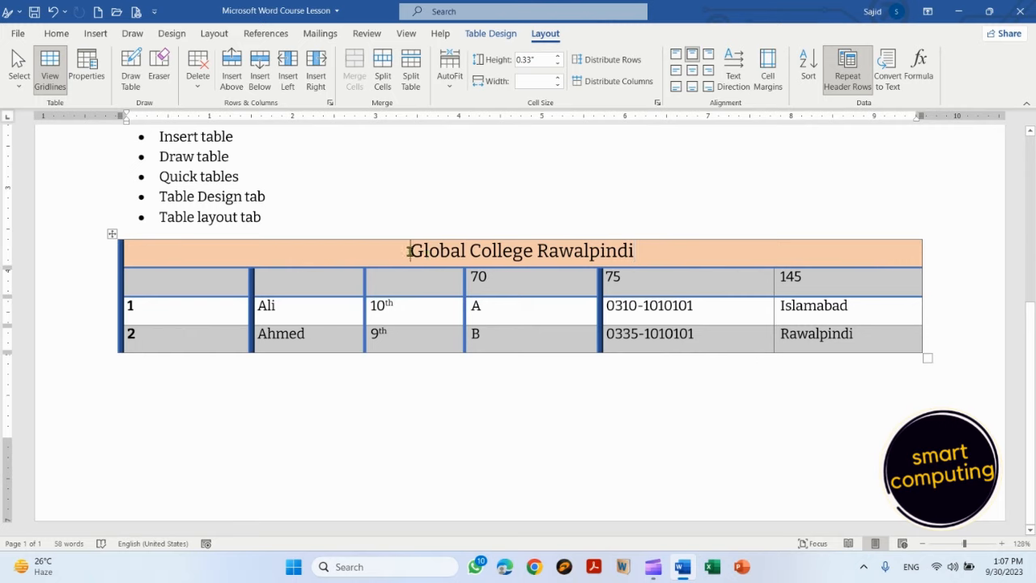
# Split the table in two so that the second table starts at the row numbered 1
pyautogui.click(410, 251)
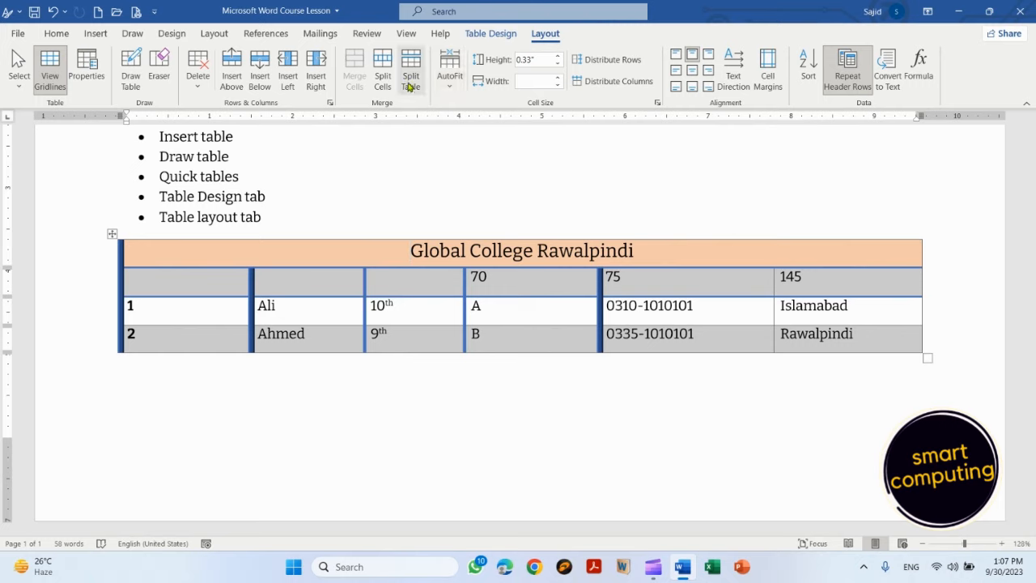
pyautogui.click(159, 308)
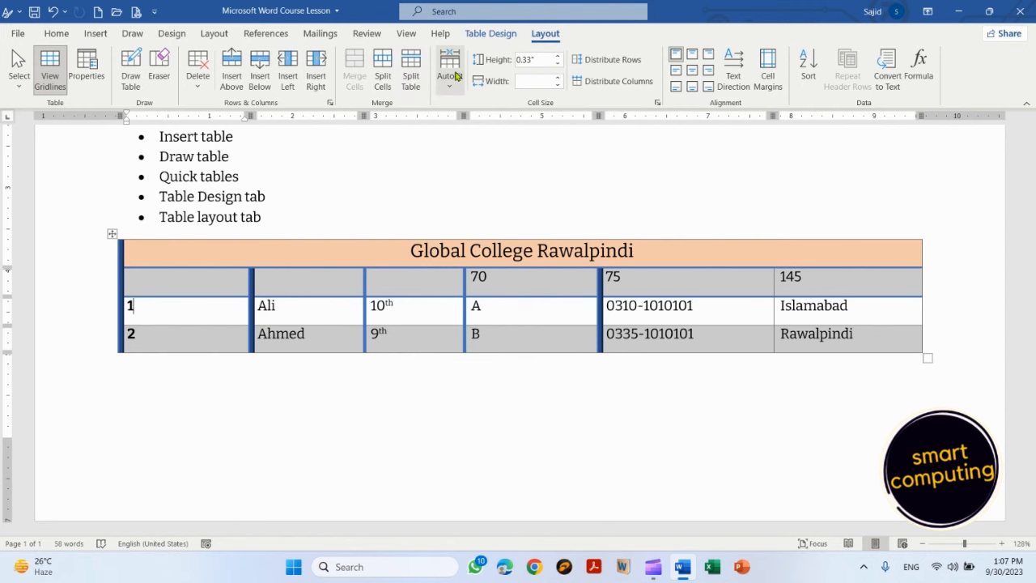
pyautogui.click(411, 63)
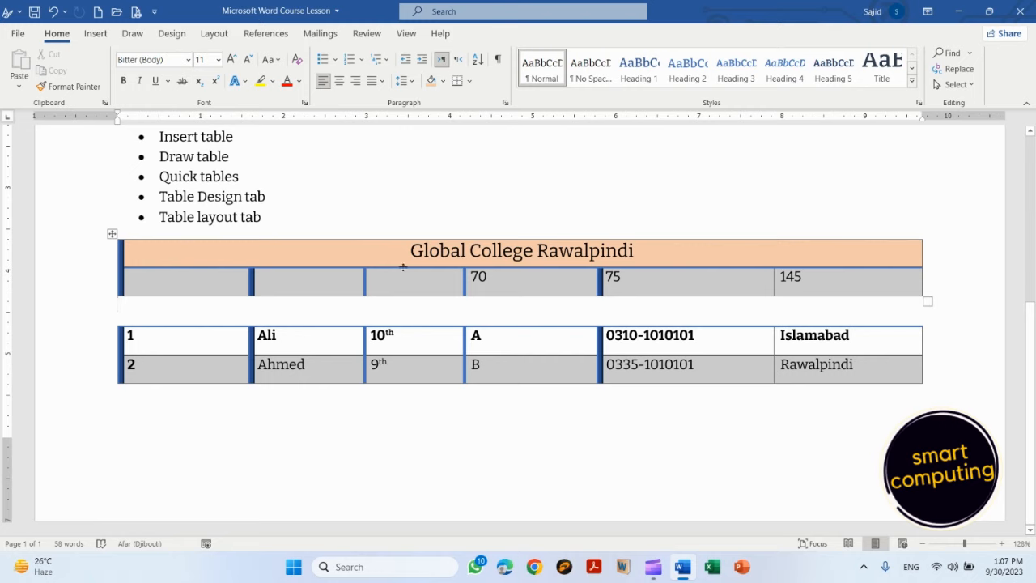
# Split the second cell of the row below the "Global College Rawalpindi" heading into three columns and two rows
pyautogui.click(330, 288)
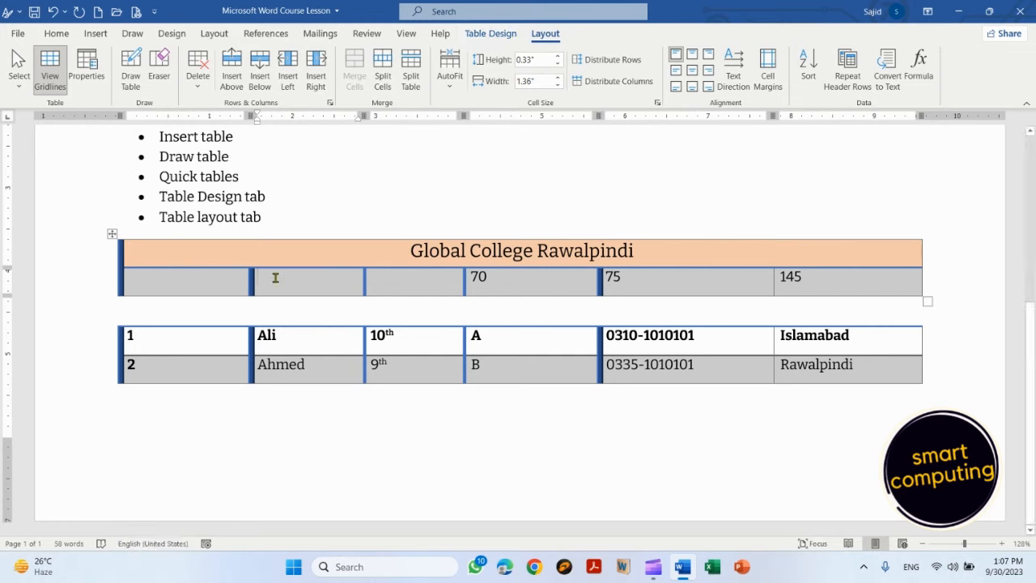
pyautogui.moveTo(275, 277); pyautogui.dragTo(422, 283)
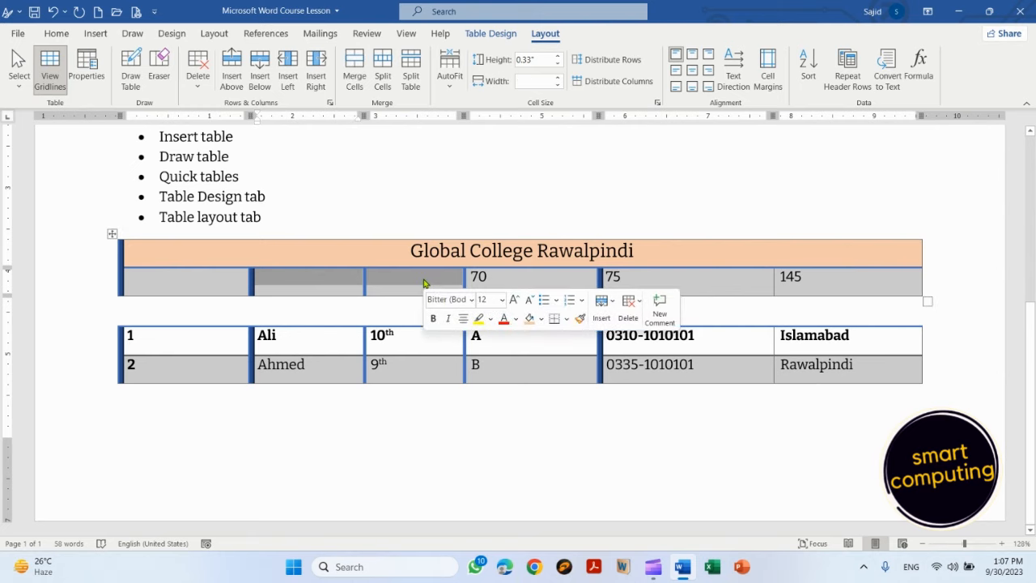
pyautogui.click(327, 286)
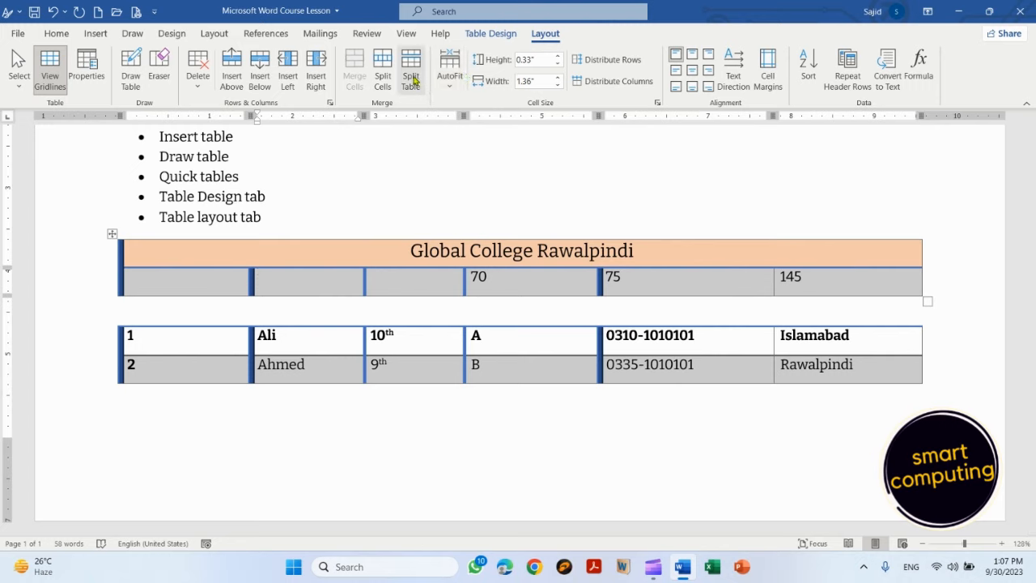
pyautogui.click(380, 71)
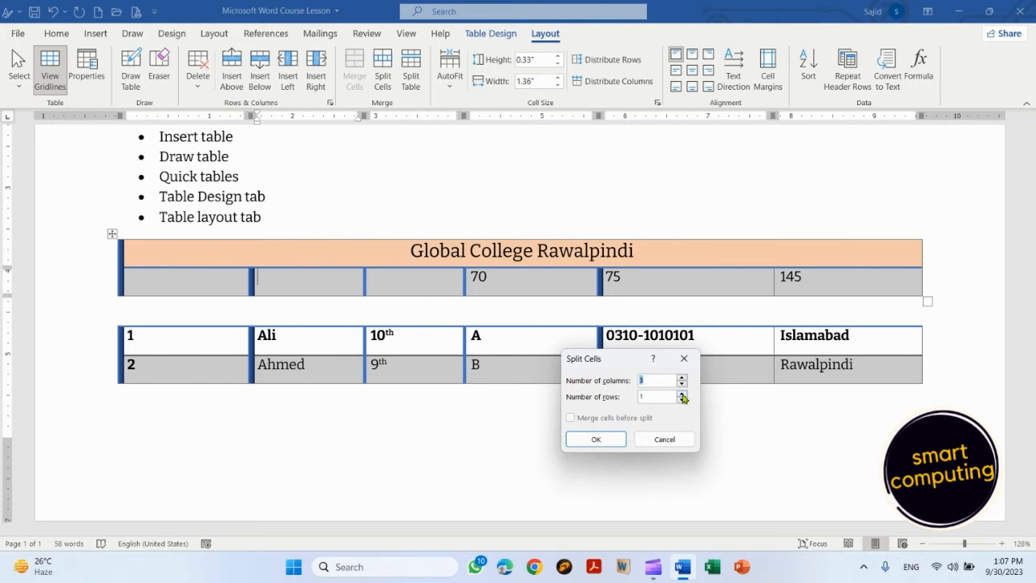
pyautogui.click(613, 440)
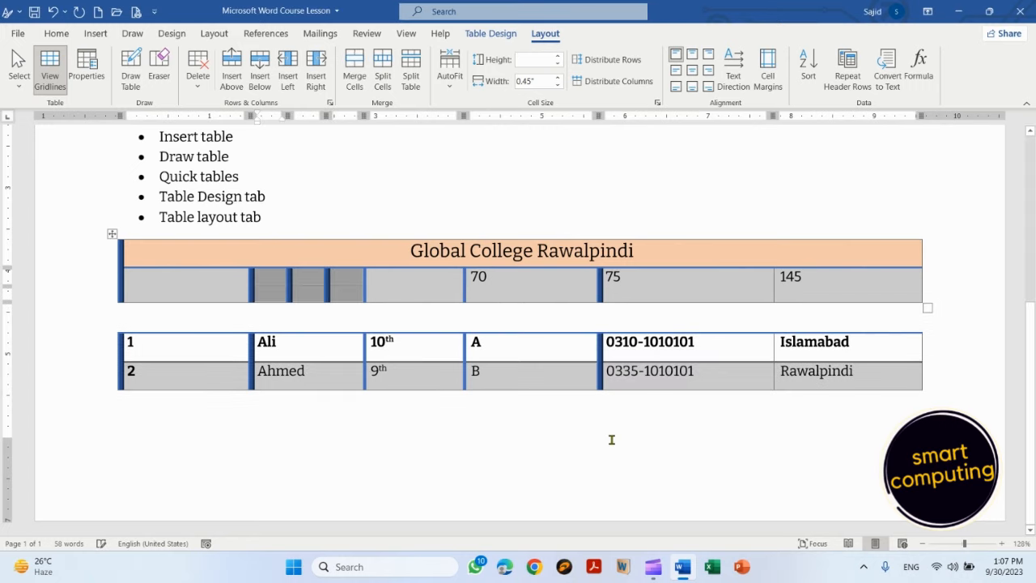
pyautogui.click(297, 283)
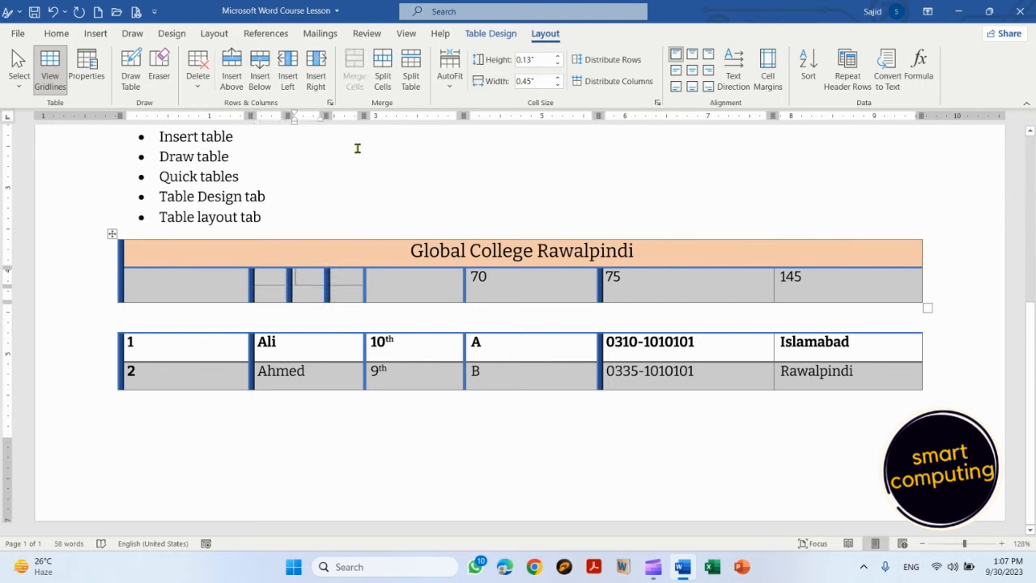
# Insert rows above and below at the start of the second table, plus six blank columns to the left and six to the right
pyautogui.click(182, 347)
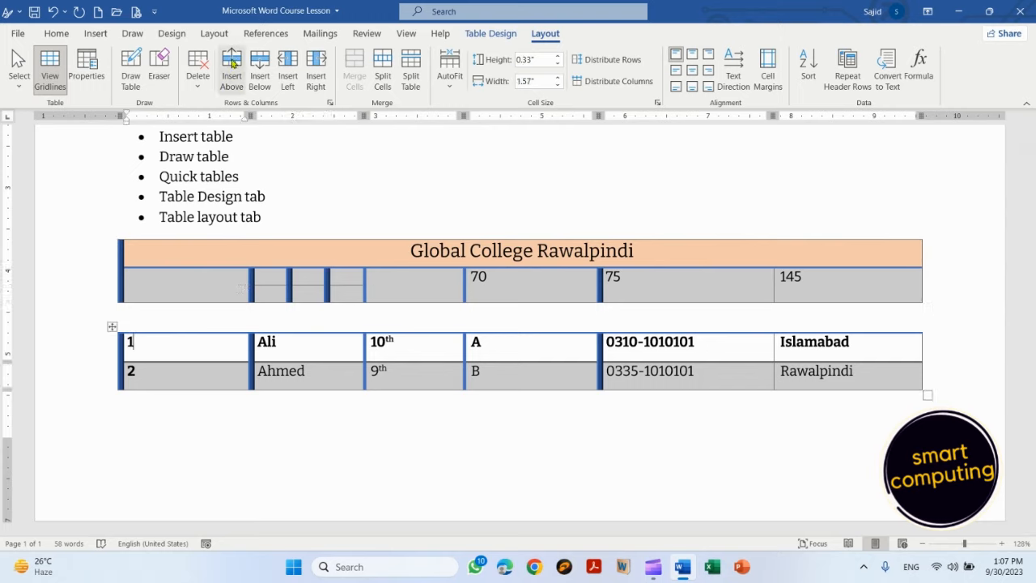
pyautogui.click(232, 65)
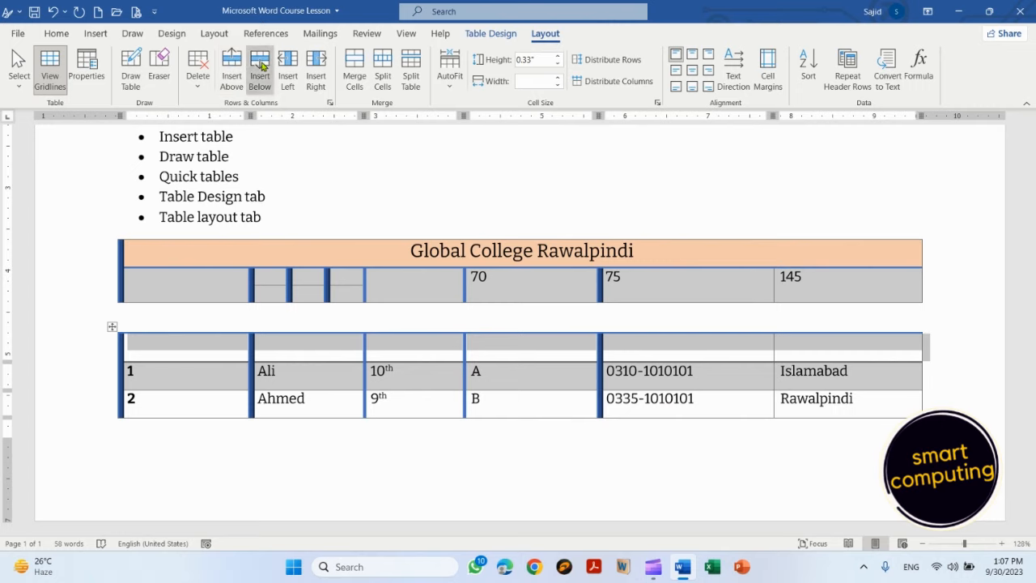
pyautogui.click(260, 67)
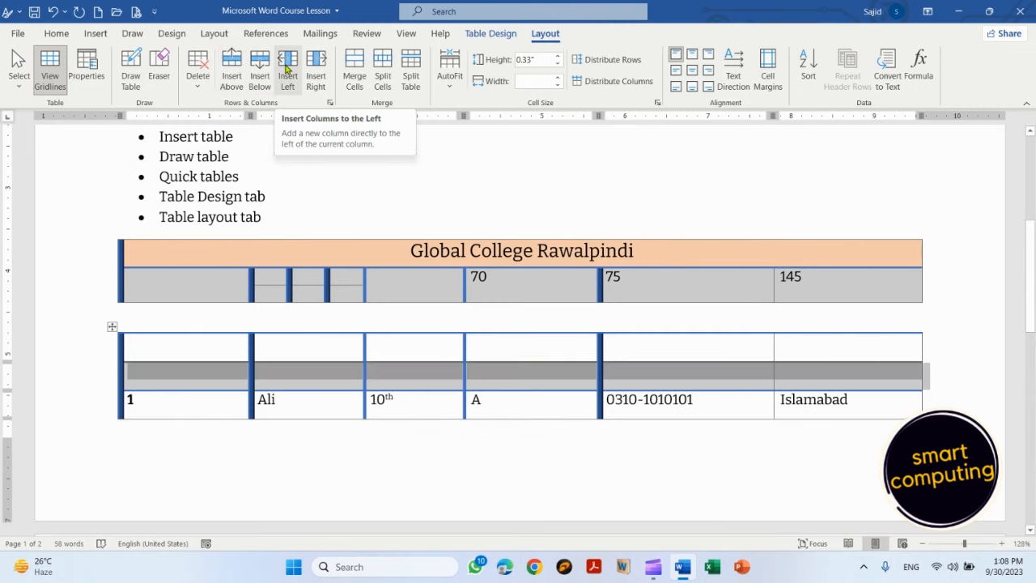
pyautogui.click(287, 69)
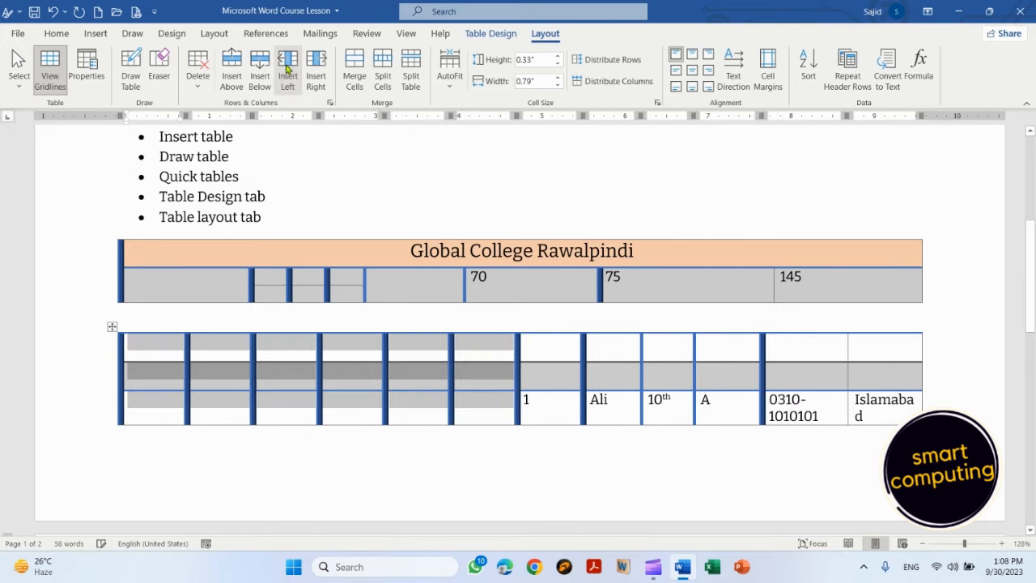
pyautogui.click(316, 69)
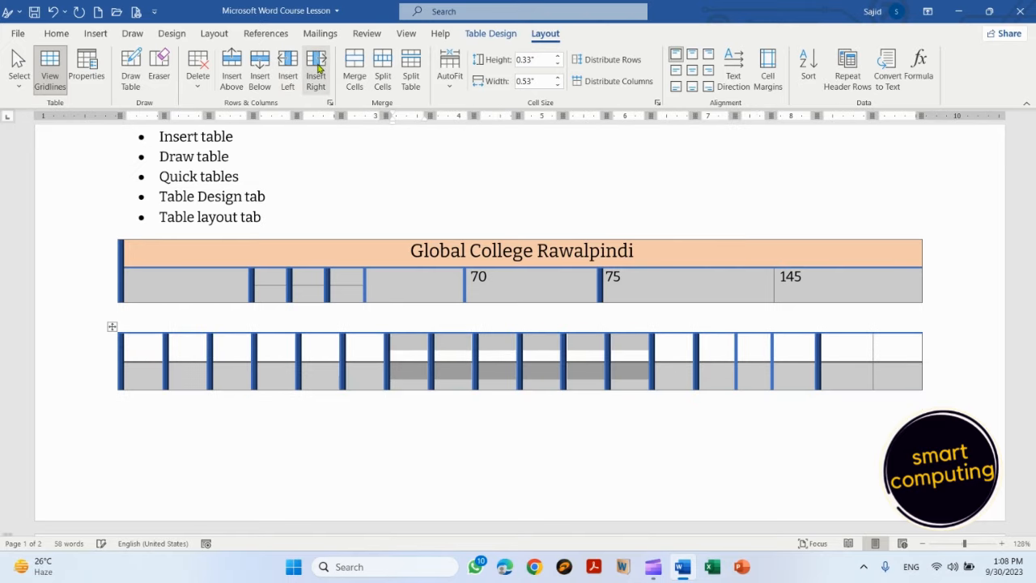
# Delete the row containing 70, 75 and 145 from the first table
pyautogui.click(271, 353)
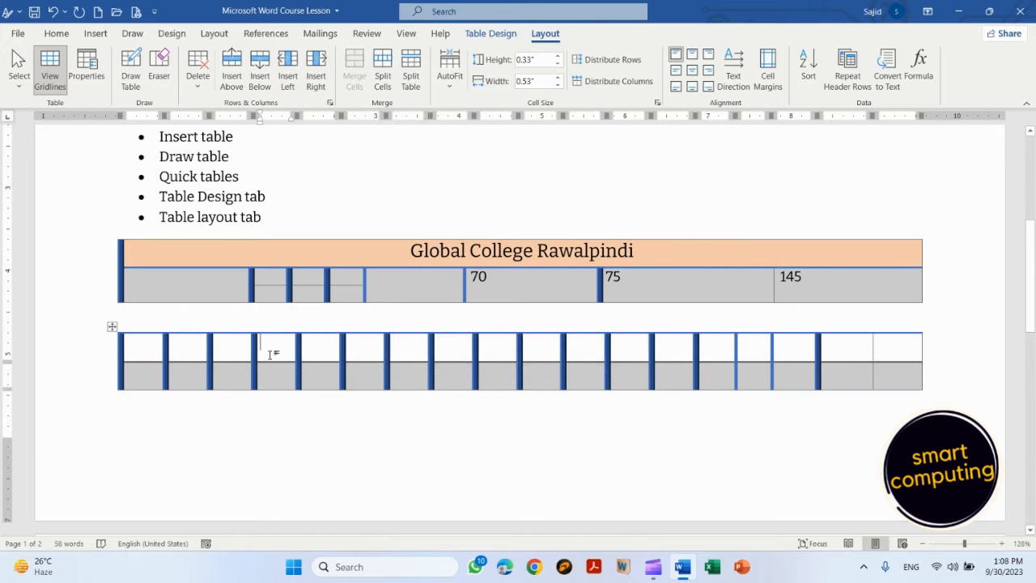
pyautogui.click(203, 89)
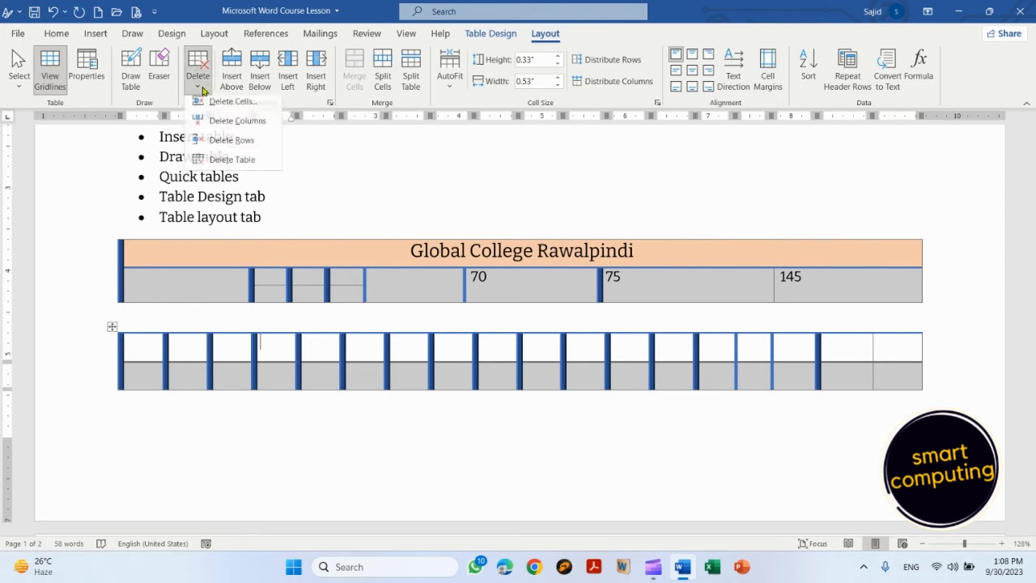
pyautogui.click(195, 284)
pyautogui.click(196, 284)
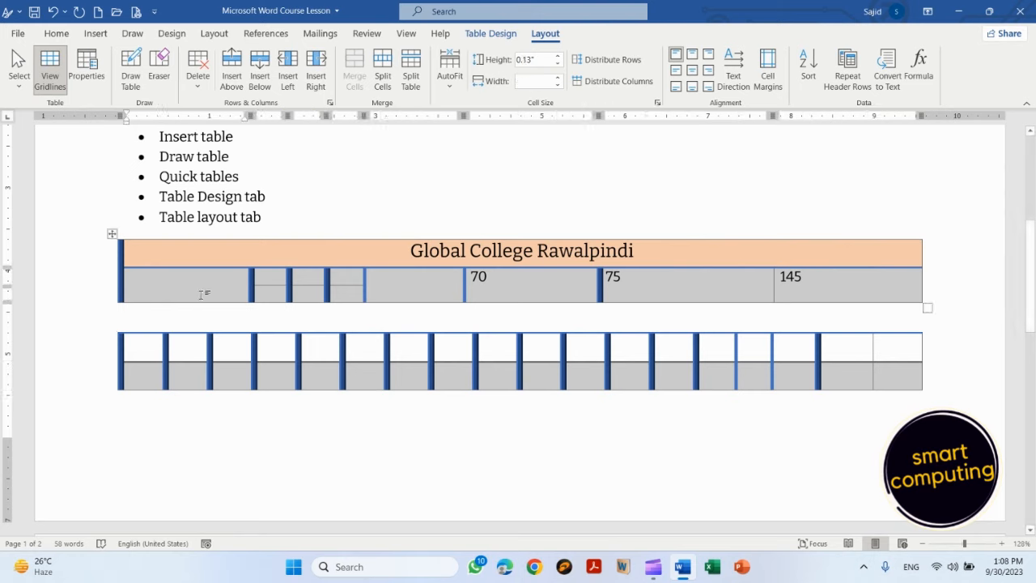
pyautogui.click(197, 85)
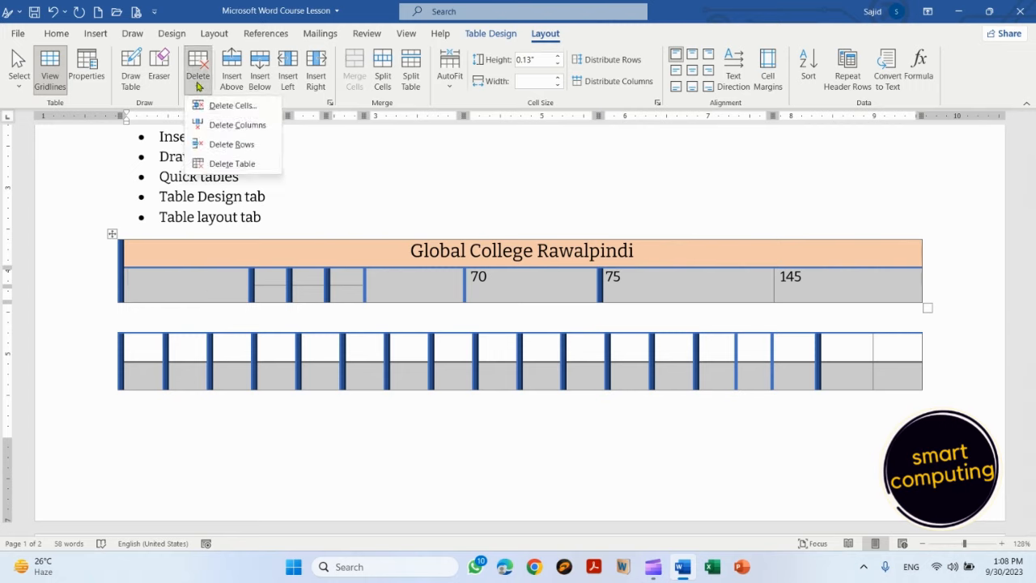
pyautogui.click(235, 143)
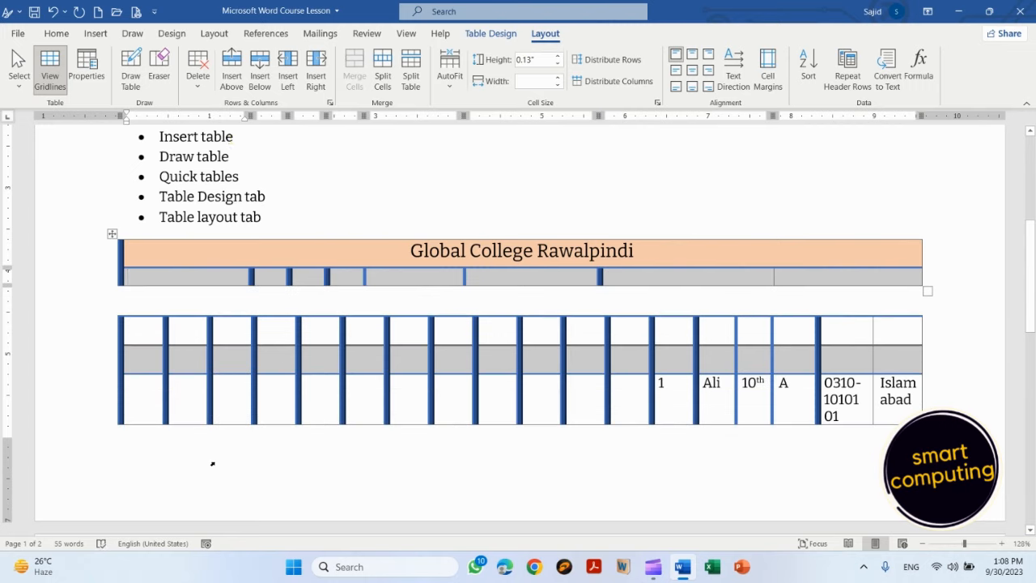
# Delete the second table's first column, and delete the entire second table
pyautogui.click(154, 356)
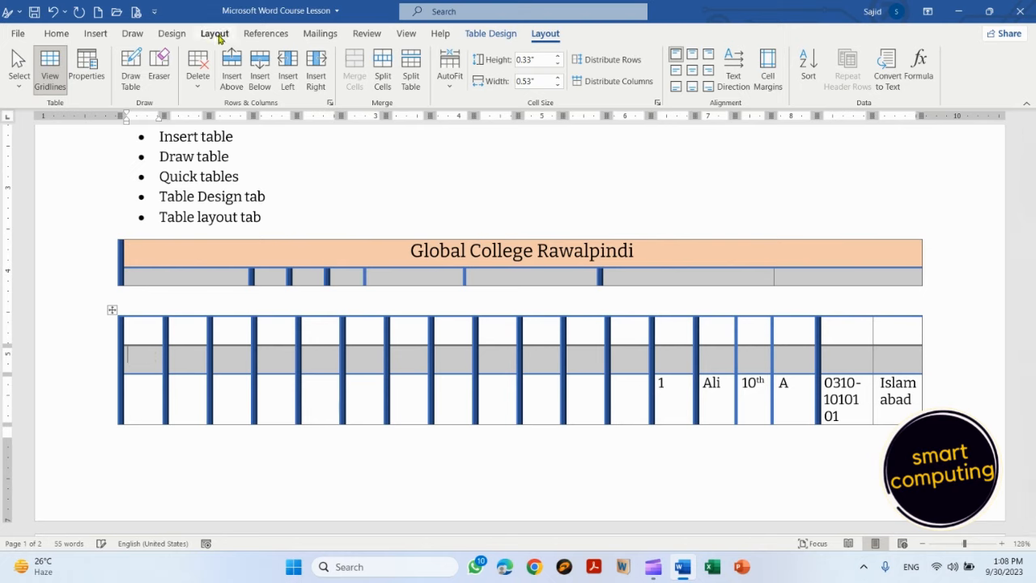
pyautogui.click(198, 81)
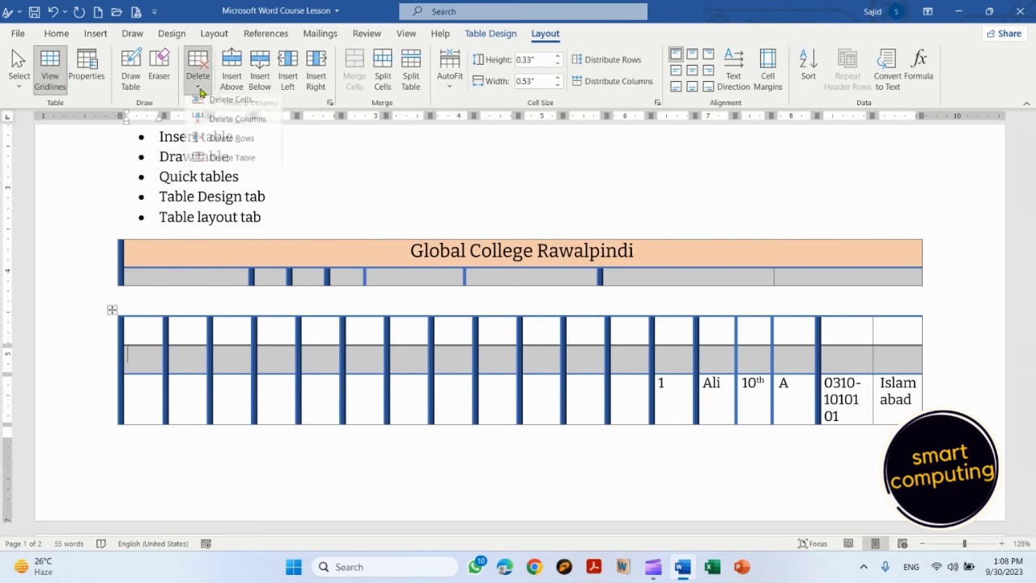
pyautogui.click(235, 125)
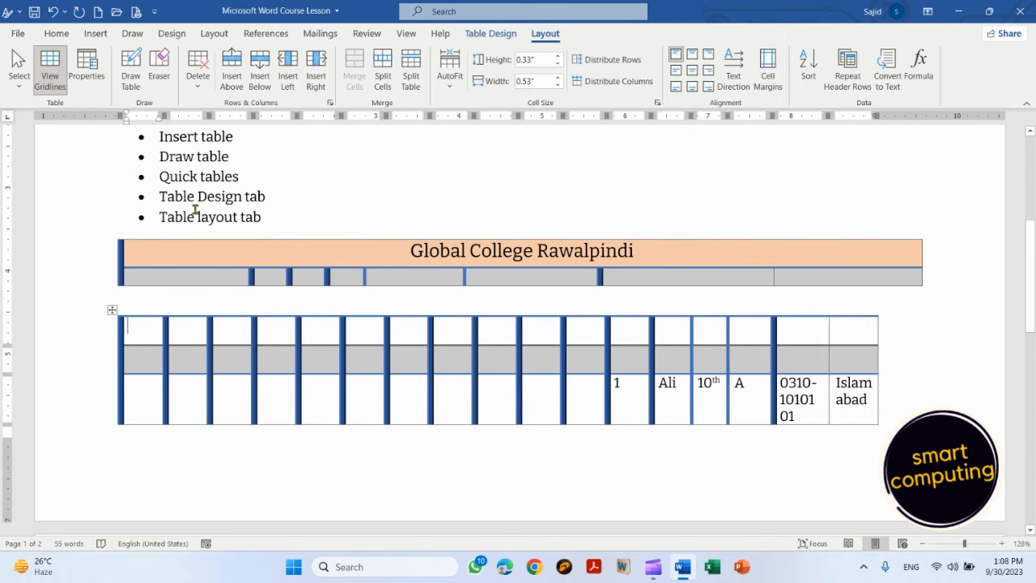
pyautogui.click(204, 87)
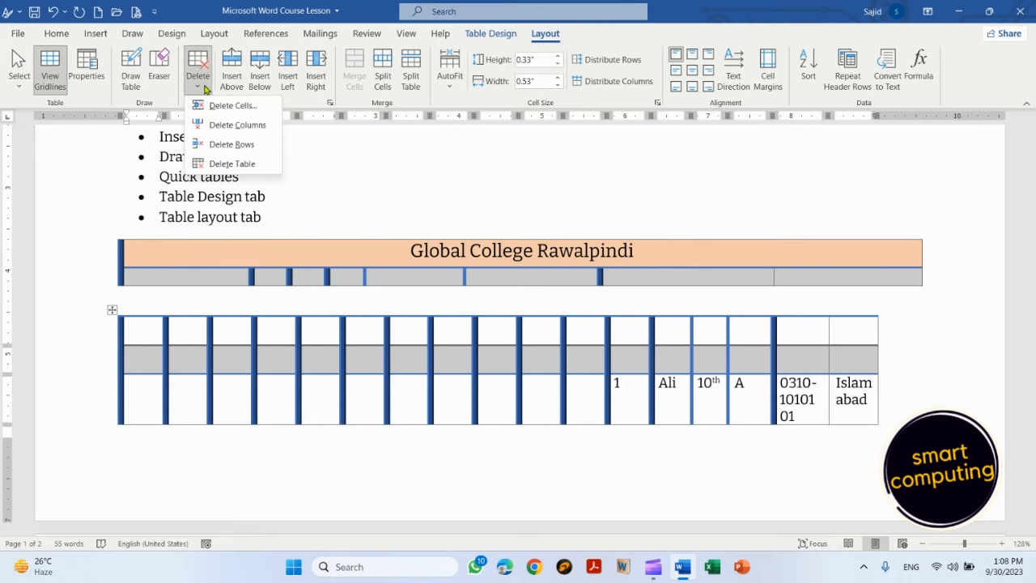
pyautogui.click(232, 163)
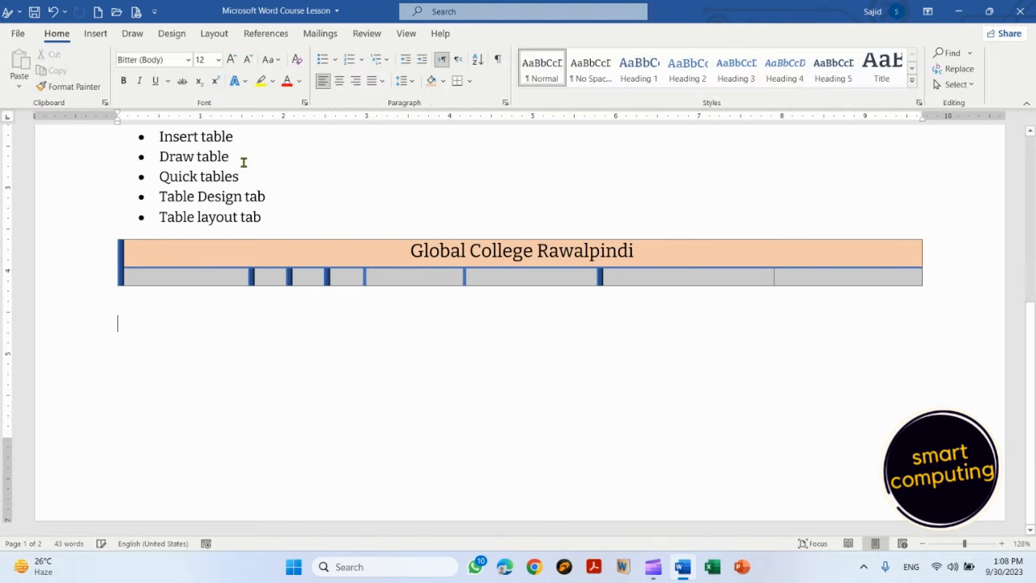
# Review the Table, Row, Column, Cell and Alt Text settings in the remaining table's properties without changing them
pyautogui.click(169, 275)
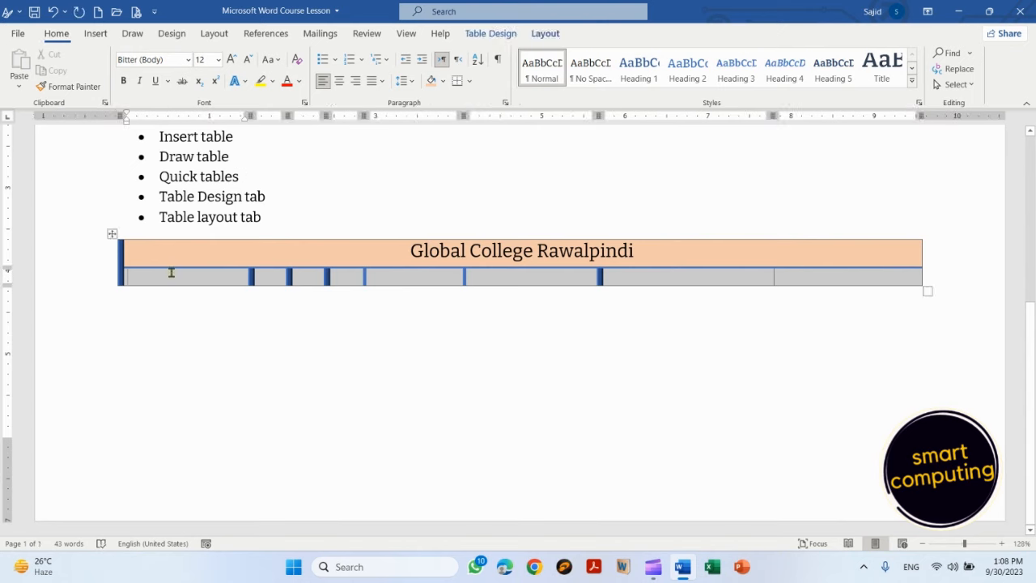
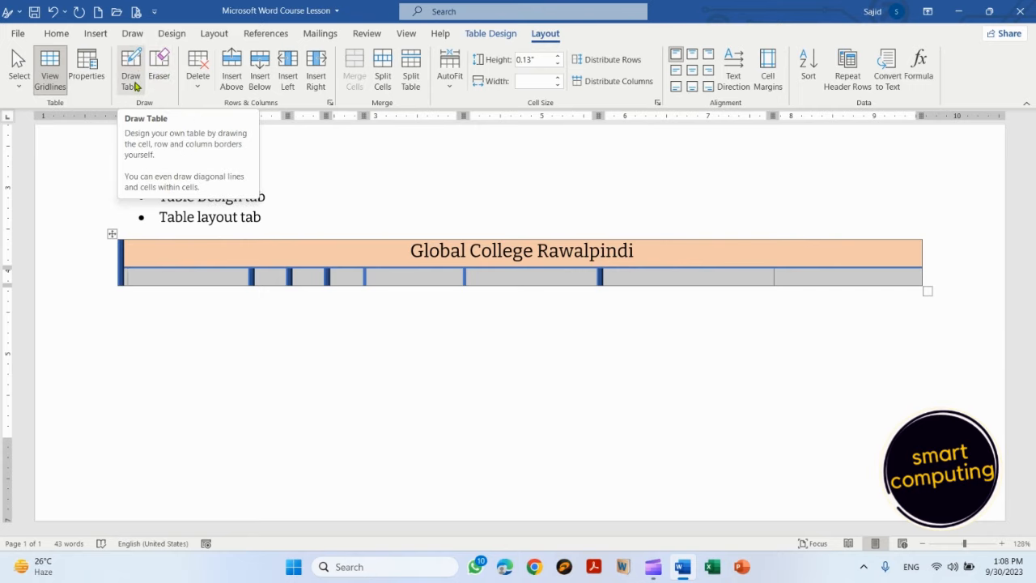
pyautogui.click(94, 82)
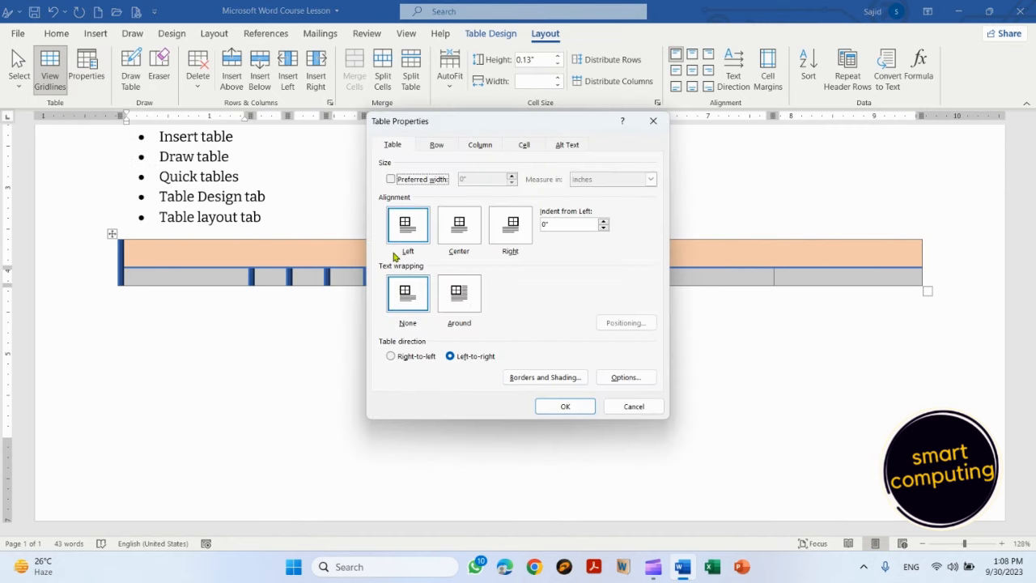
pyautogui.click(437, 145)
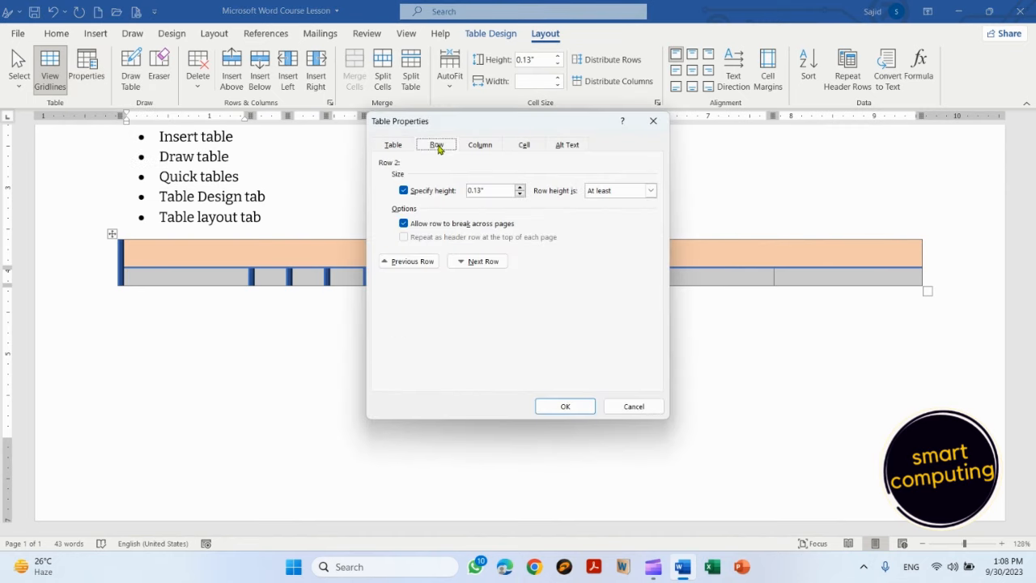
pyautogui.click(474, 146)
pyautogui.click(523, 145)
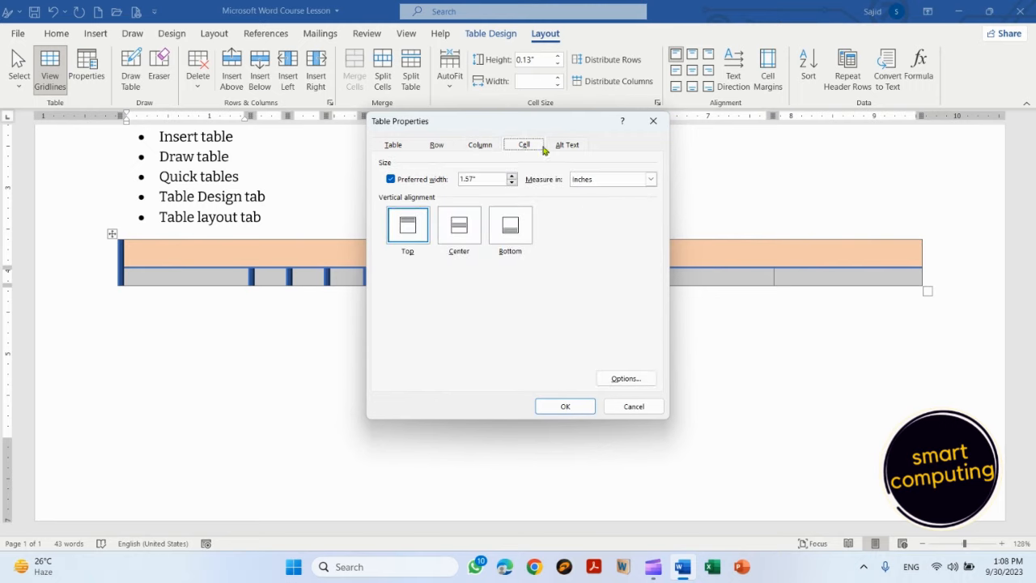
pyautogui.click(565, 147)
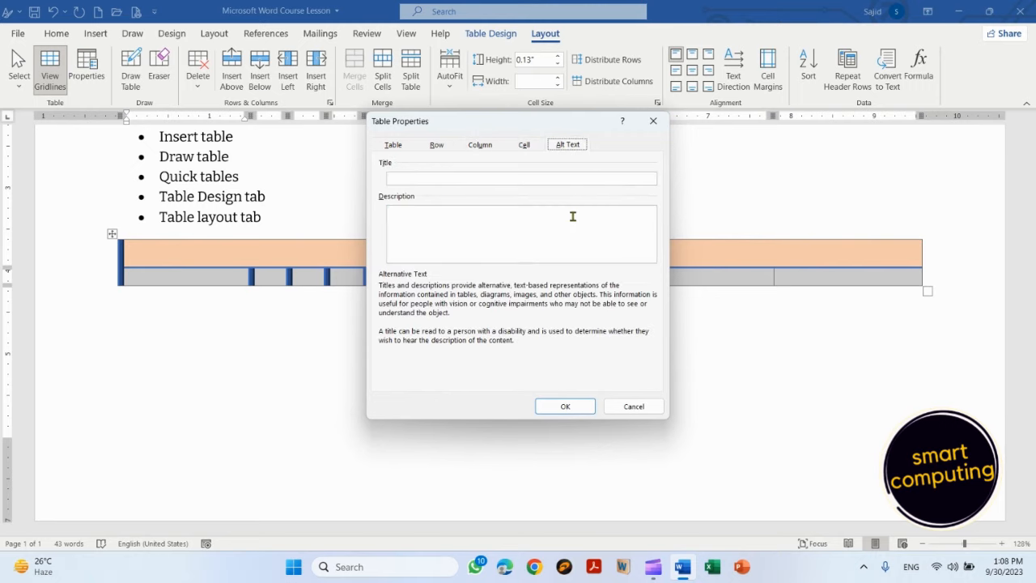
pyautogui.click(633, 406)
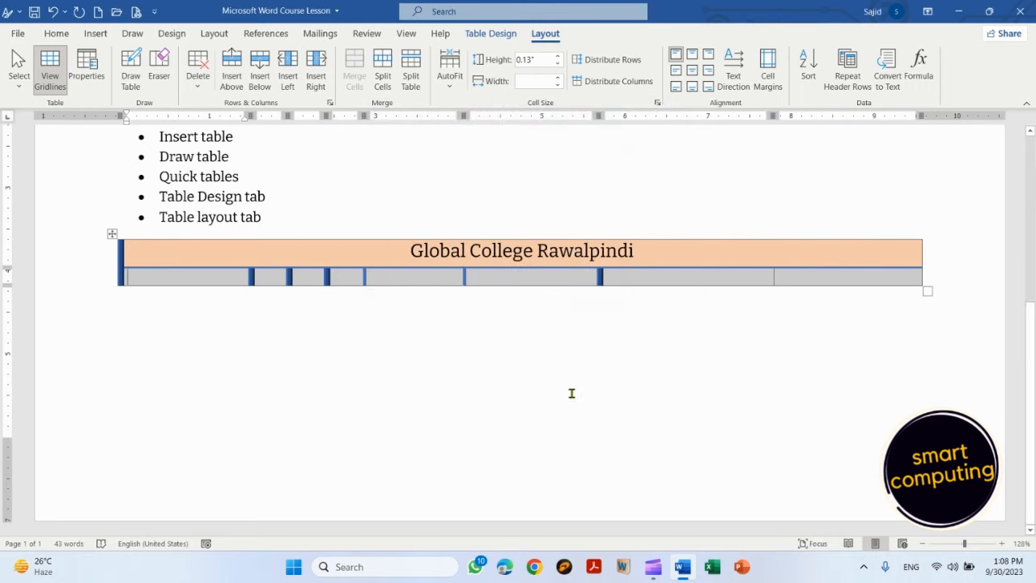
# Select the first cell below the heading and the entire table in turn, and place the cursor in the heading cell
pyautogui.click(20, 88)
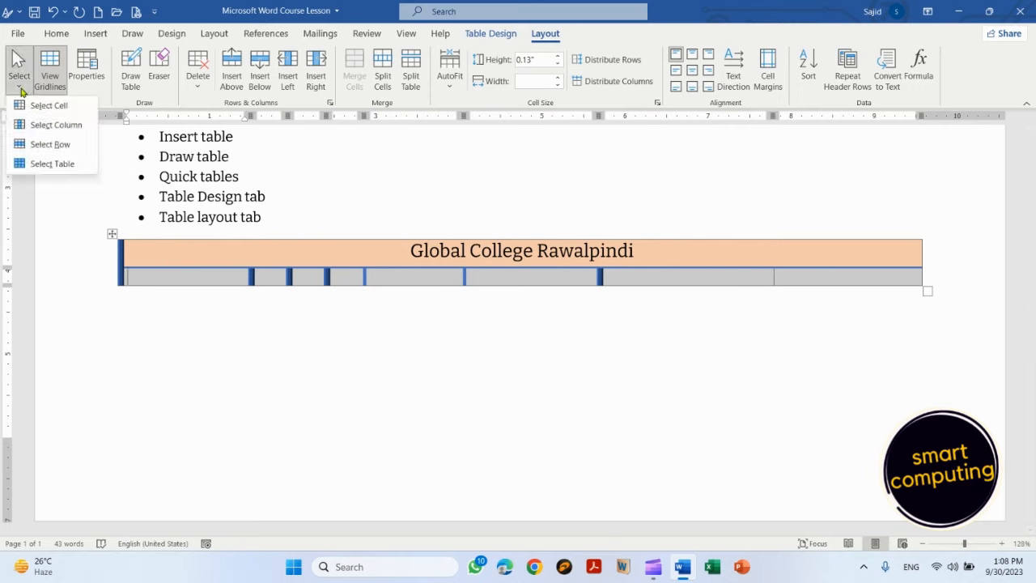
pyautogui.click(42, 105)
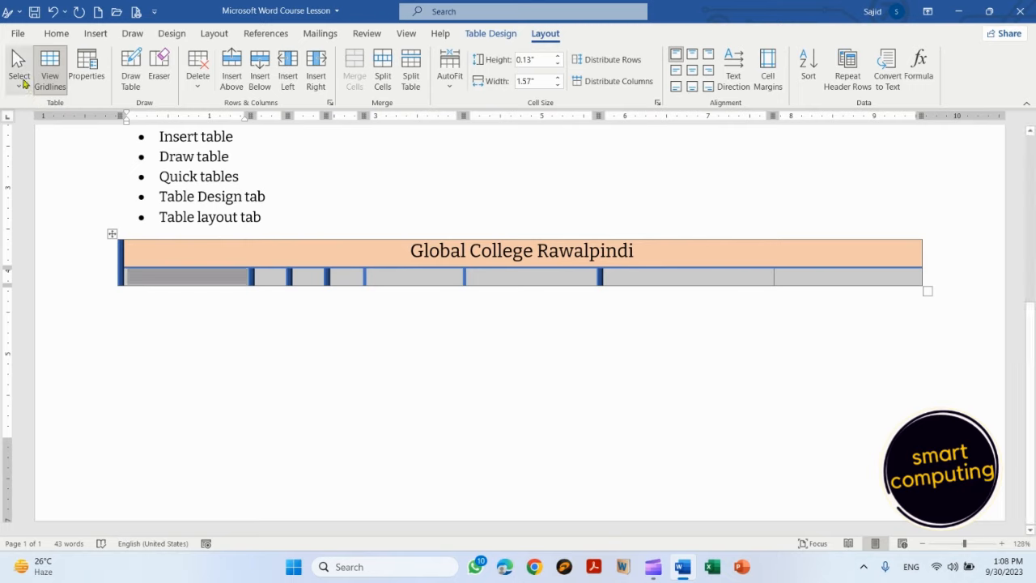
pyautogui.click(25, 83)
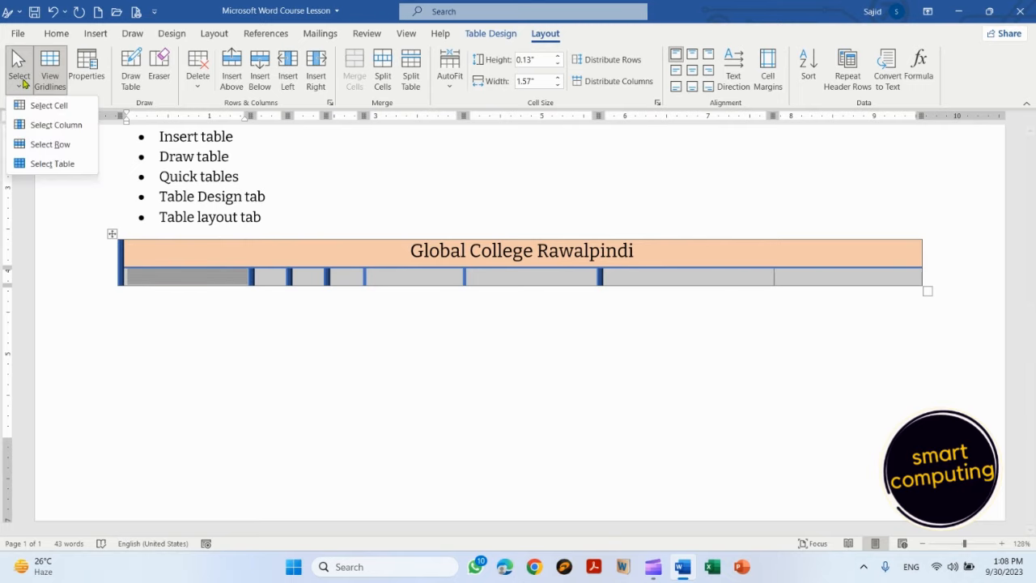
pyautogui.click(60, 164)
pyautogui.click(259, 369)
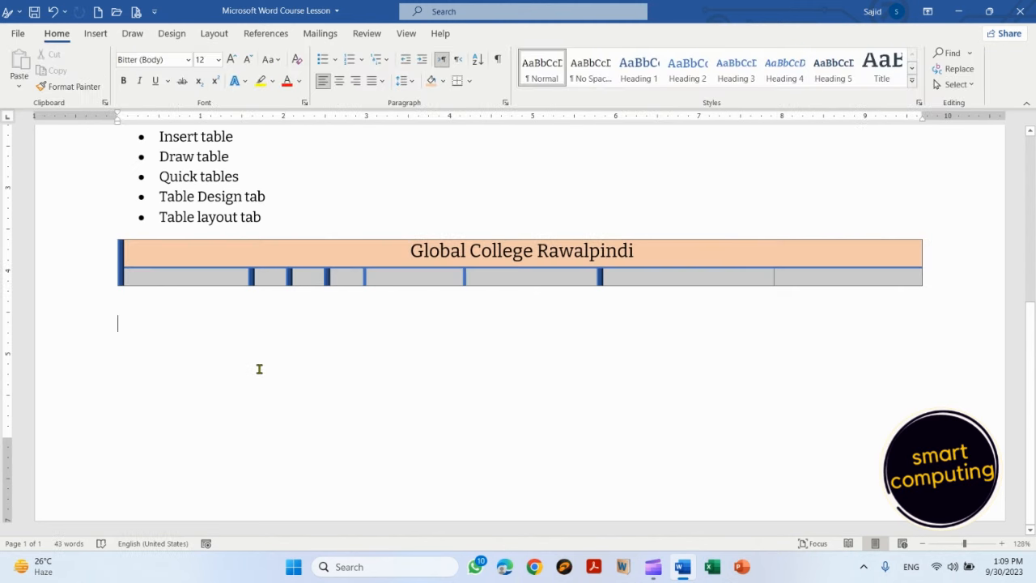
pyautogui.click(290, 249)
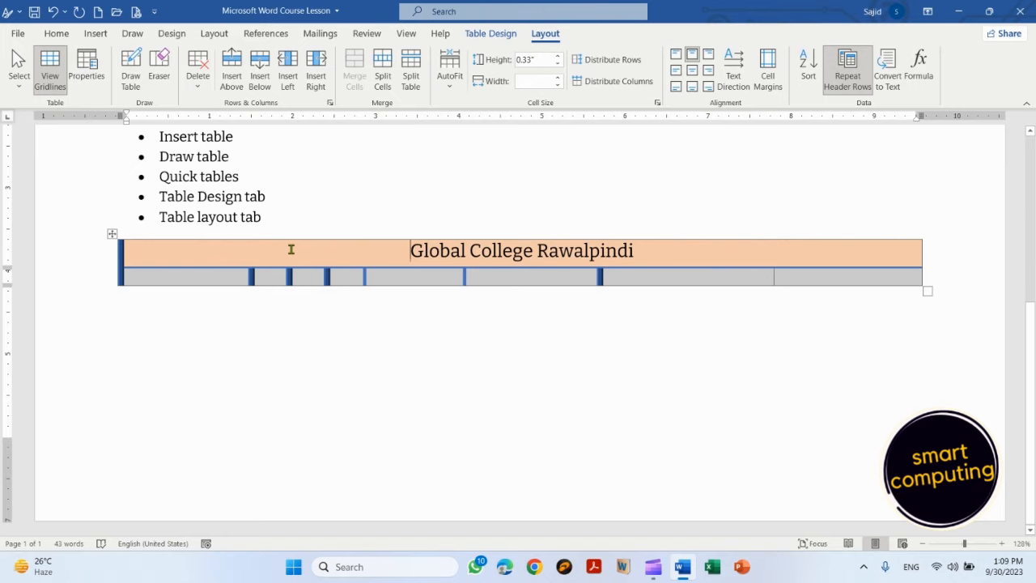